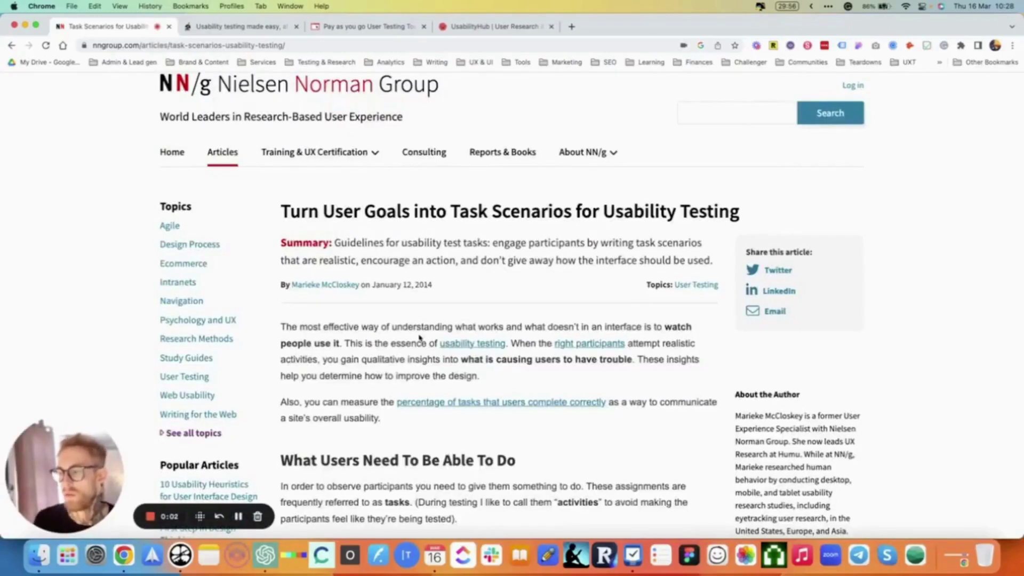
Step: Glance at ChatGPT, then skim the Nielsen Norman Group task scenarios article
scroll(436, 336, up, 1)
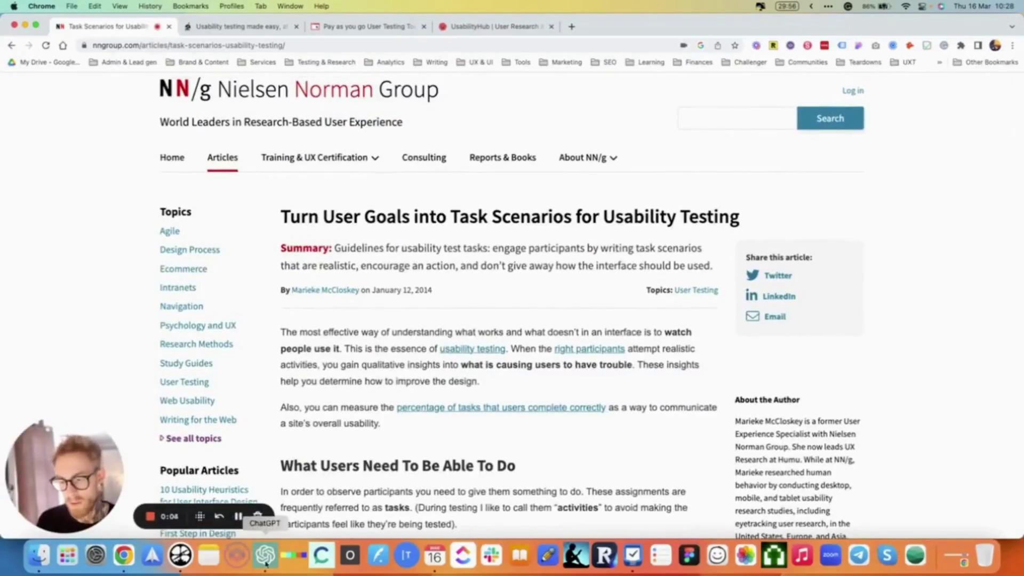
click(265, 555)
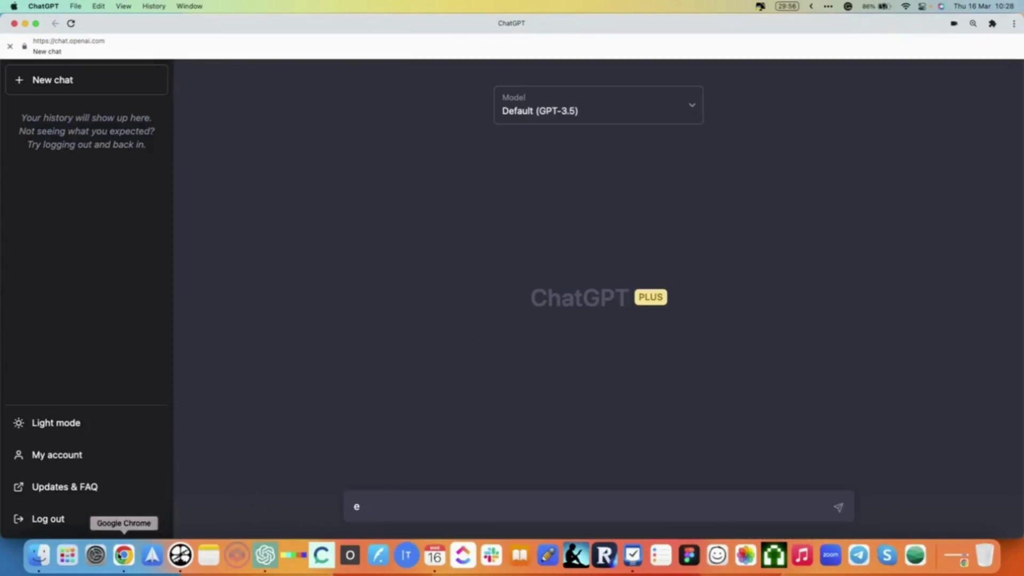
click(124, 555)
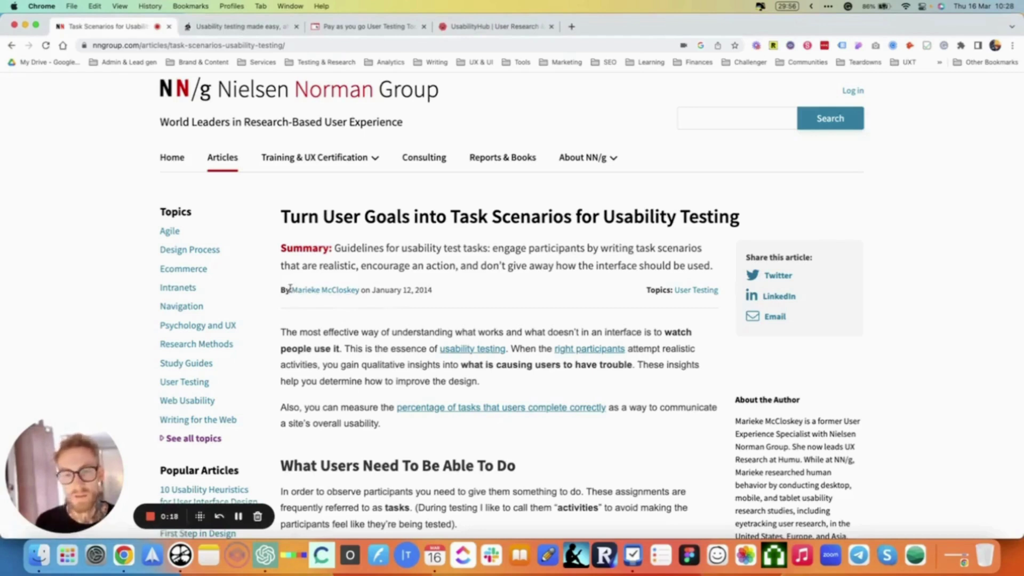
scroll(298, 291, up, 1)
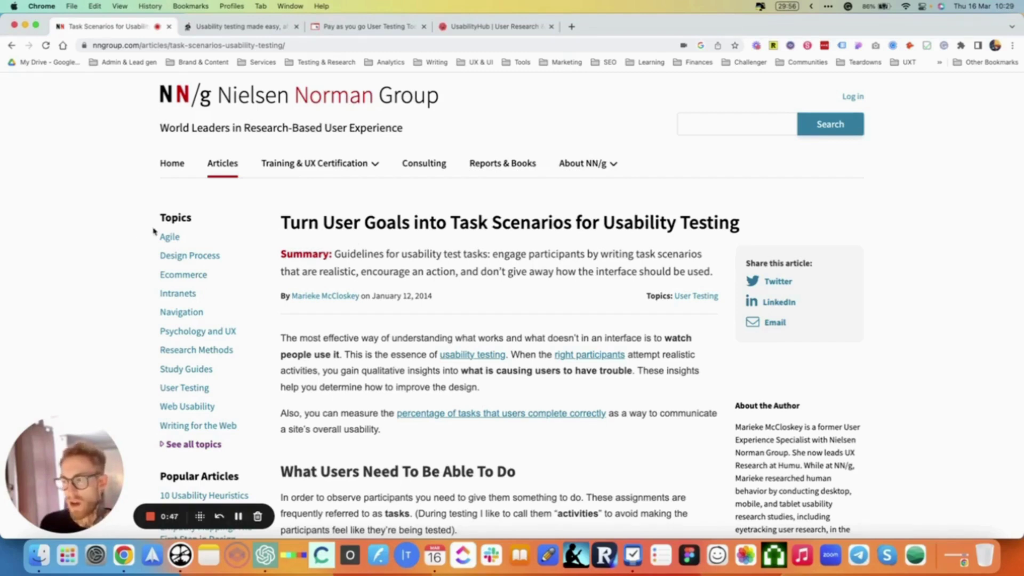
scroll(491, 338, down, 2)
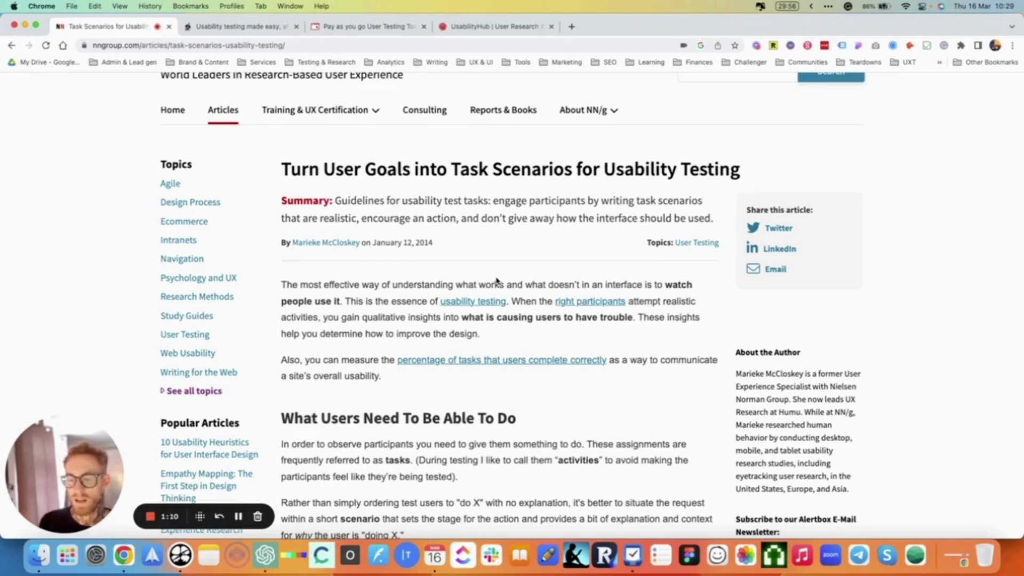
scroll(496, 277, down, 3)
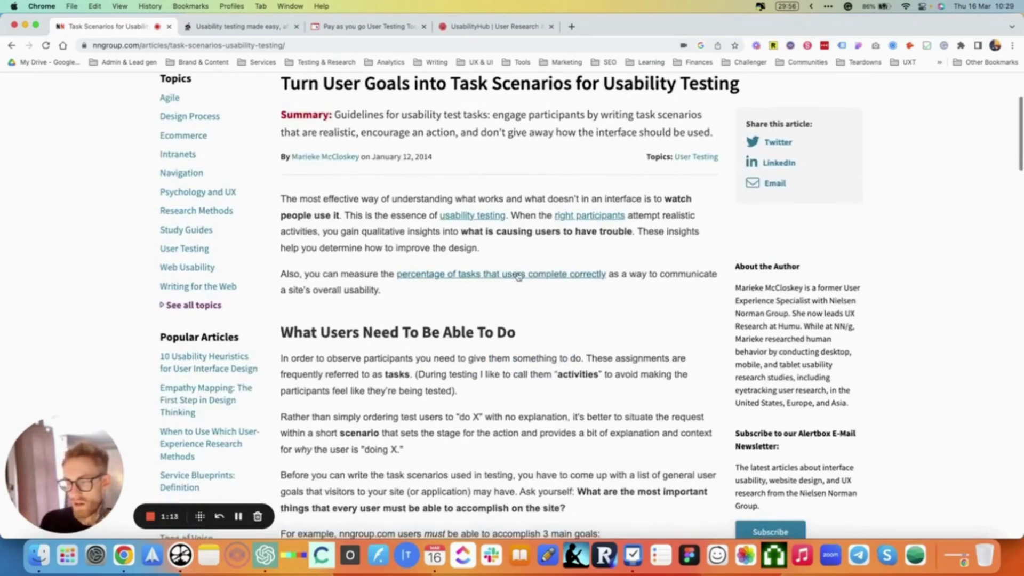
scroll(460, 282, down, 3)
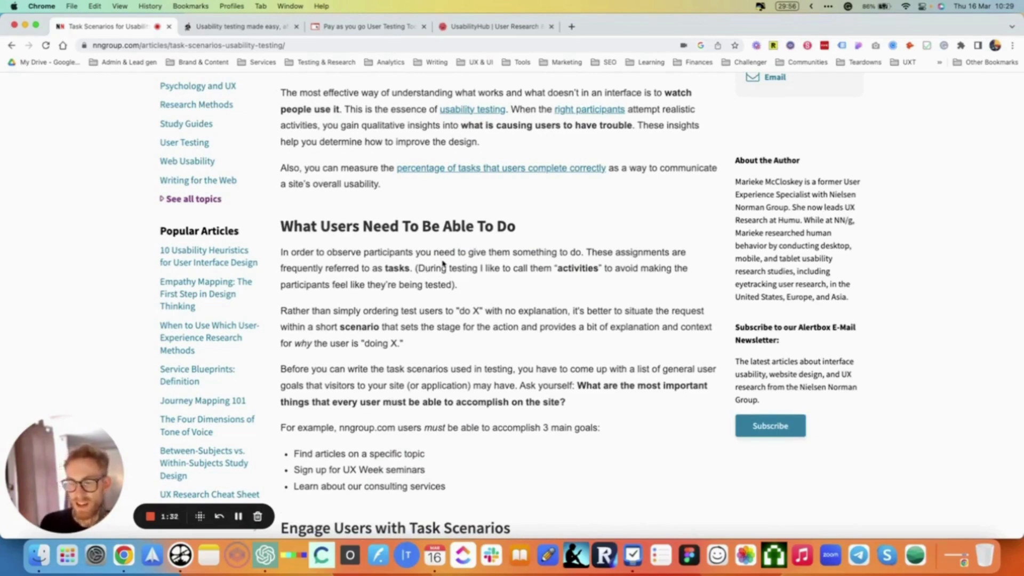
scroll(468, 265, up, 5)
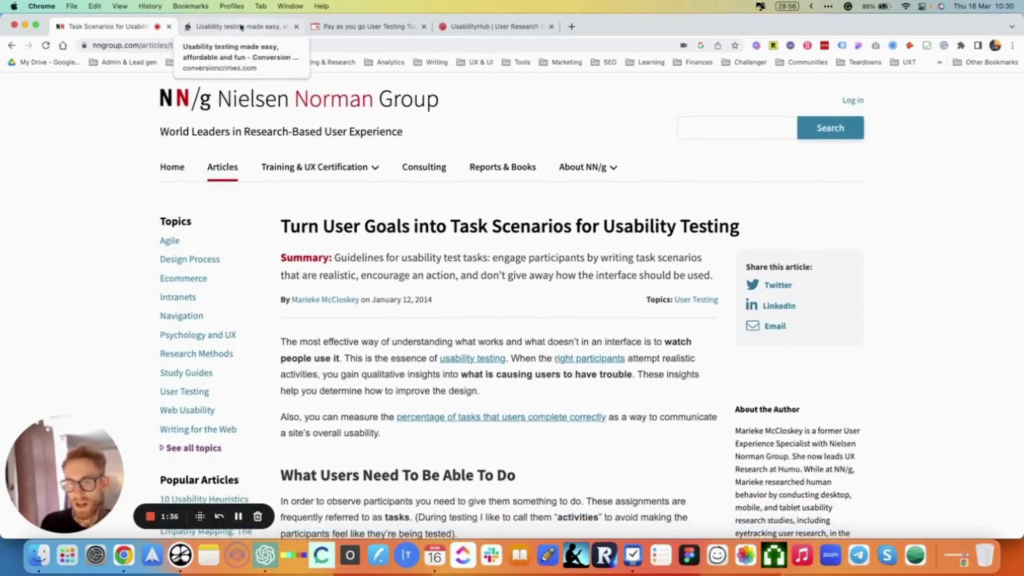
Step: Reload the Conversion Crimes homepage and scroll through its content
click(241, 26)
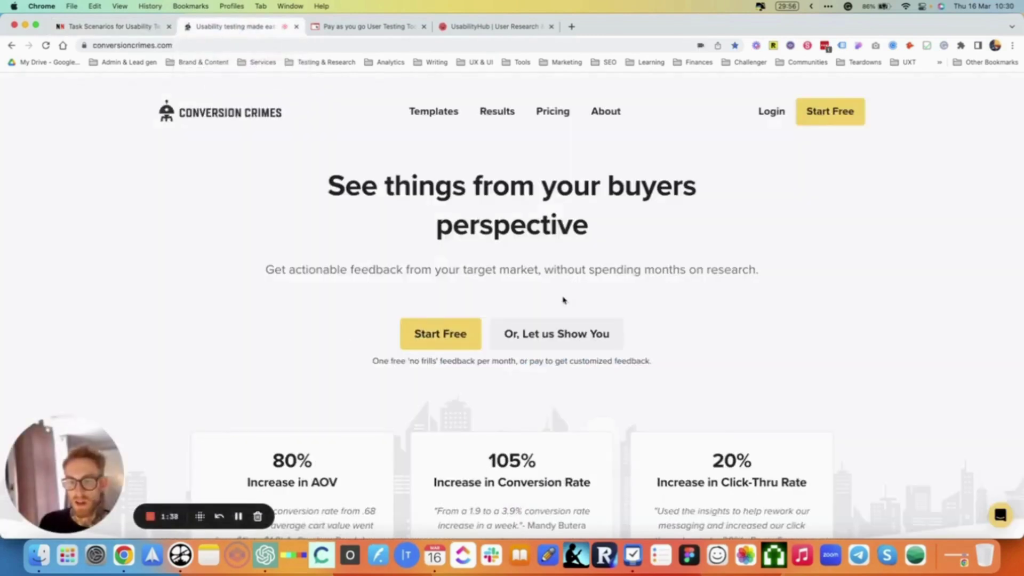
scroll(269, 146, up, 1)
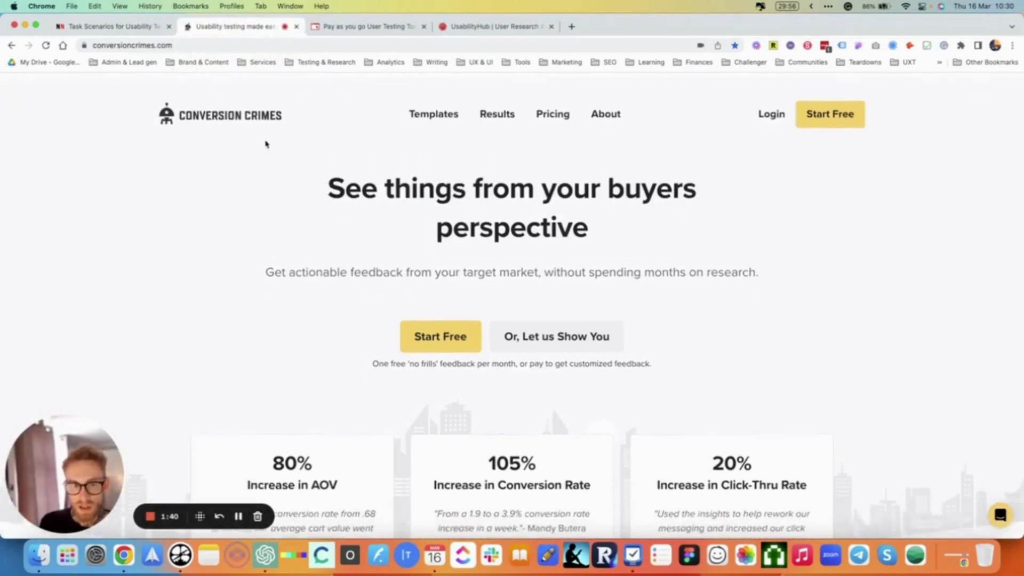
scroll(267, 116, down, 1)
click(266, 116)
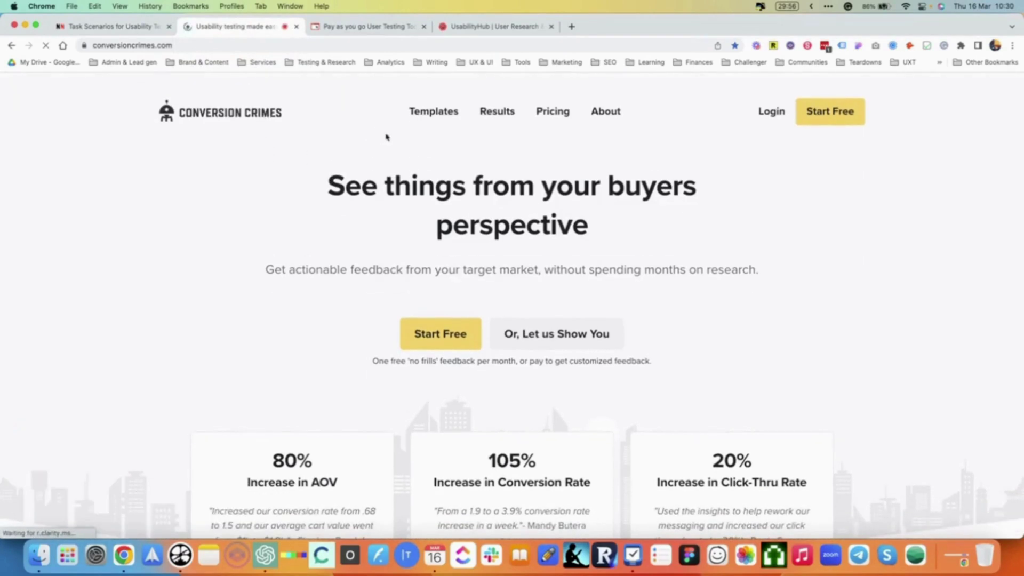
scroll(526, 229, down, 2)
scroll(526, 229, down, 15)
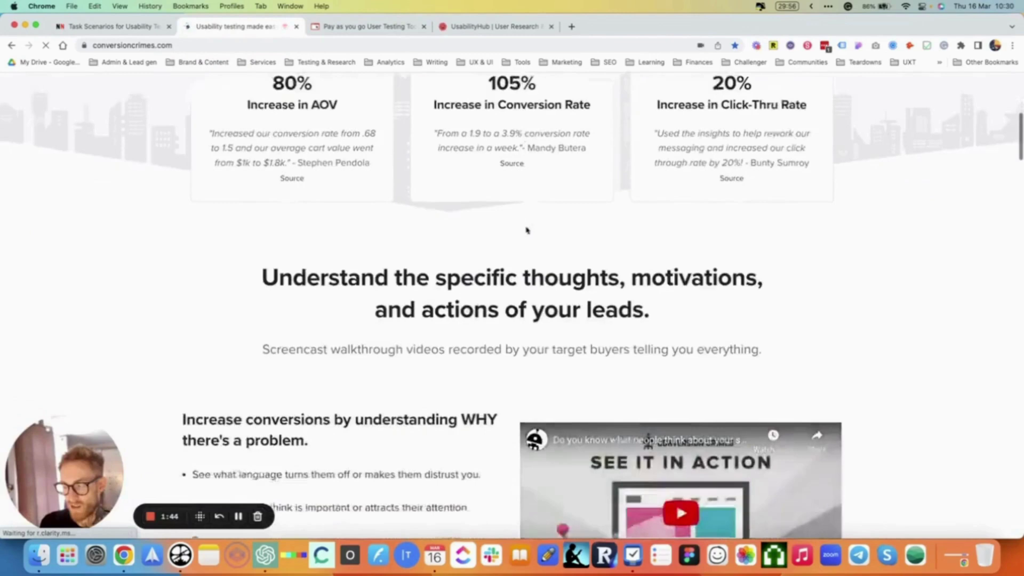
scroll(526, 231, down, 13)
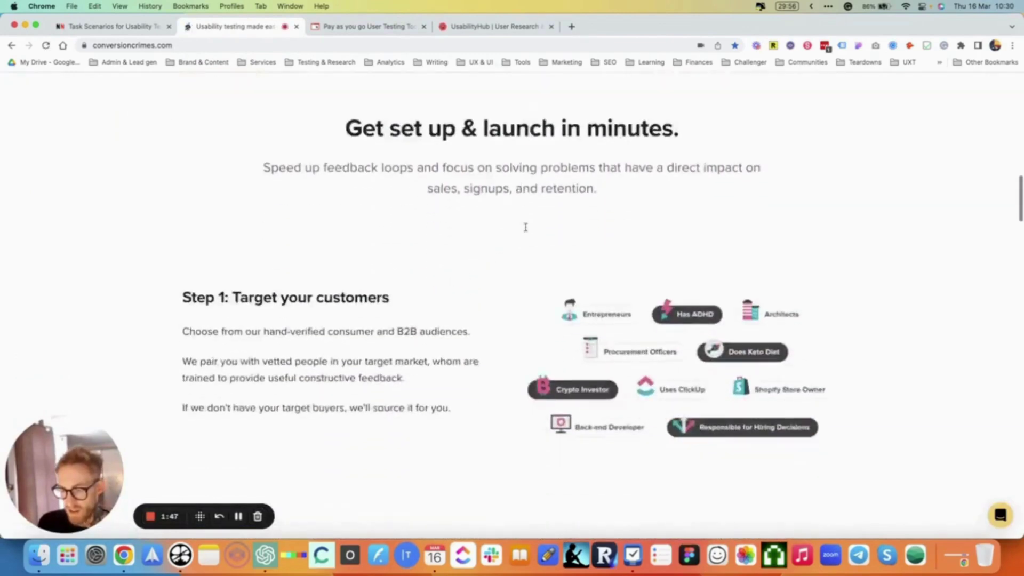
scroll(525, 230, down, 11)
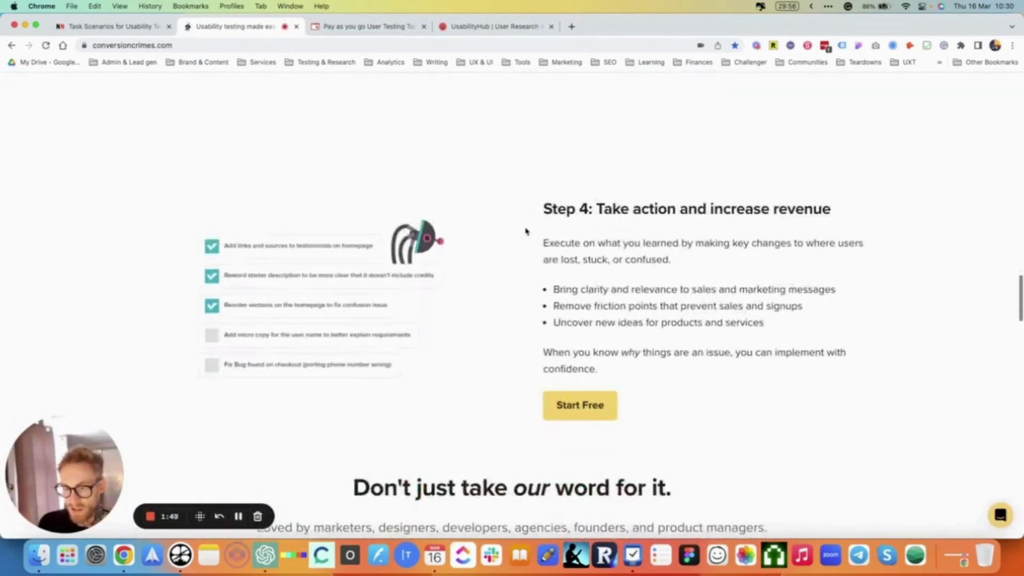
scroll(527, 231, up, 18)
scroll(528, 232, up, 13)
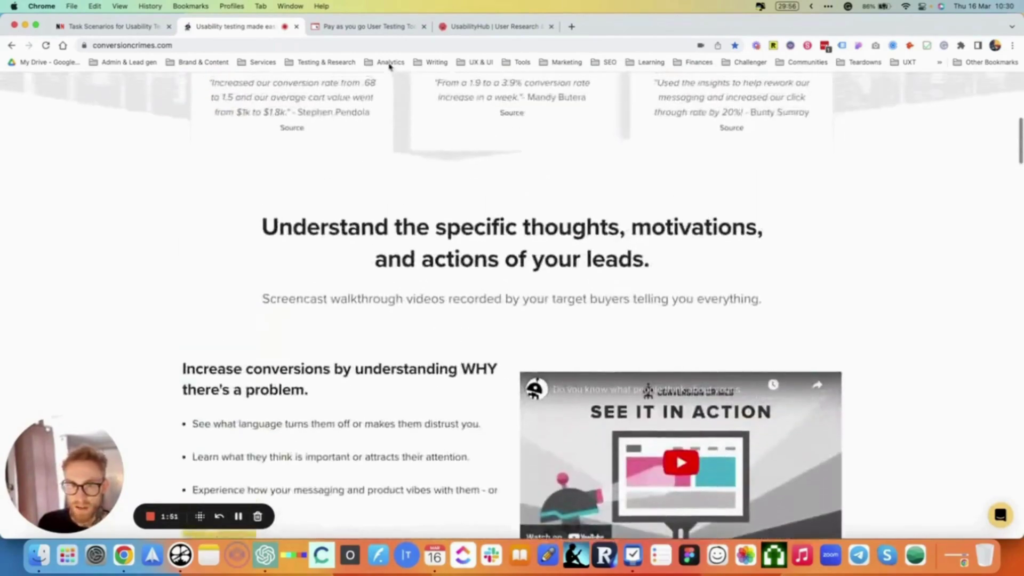
Step: Look over userfeel and UsabilityHub's test types, highlighting 'First click tests', then return to Conversion Crimes
click(366, 26)
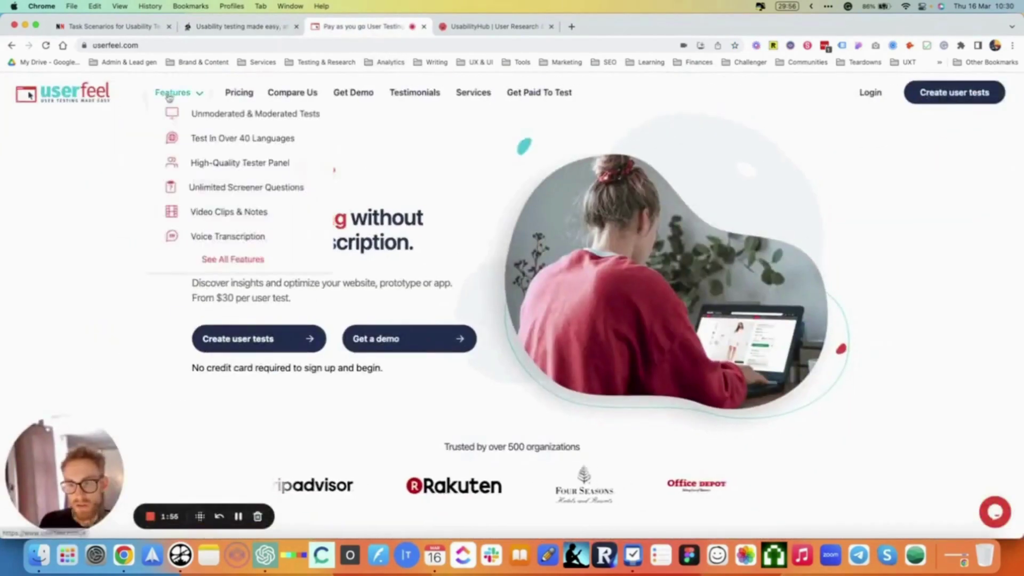
click(492, 27)
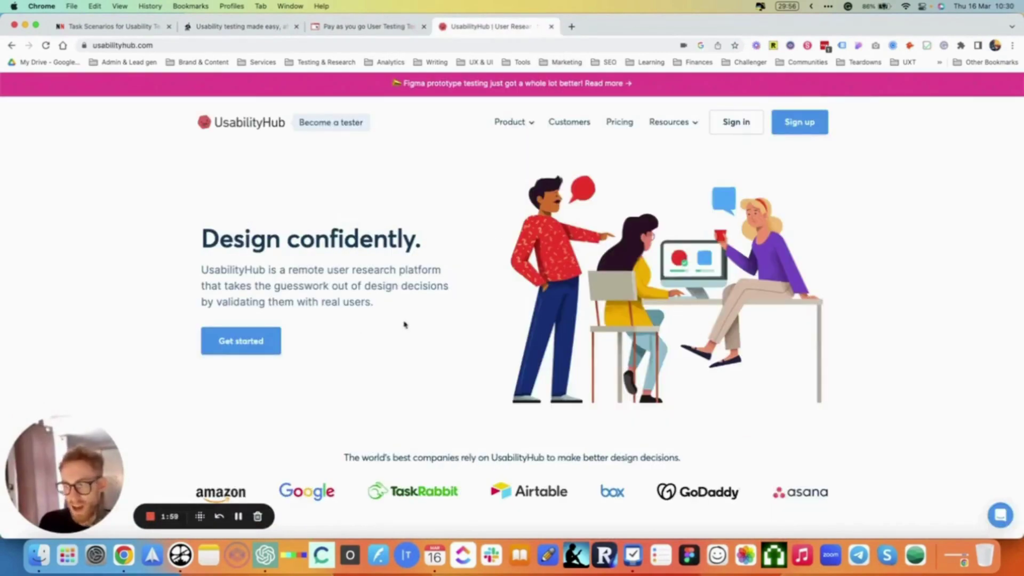
scroll(531, 323, down, 10)
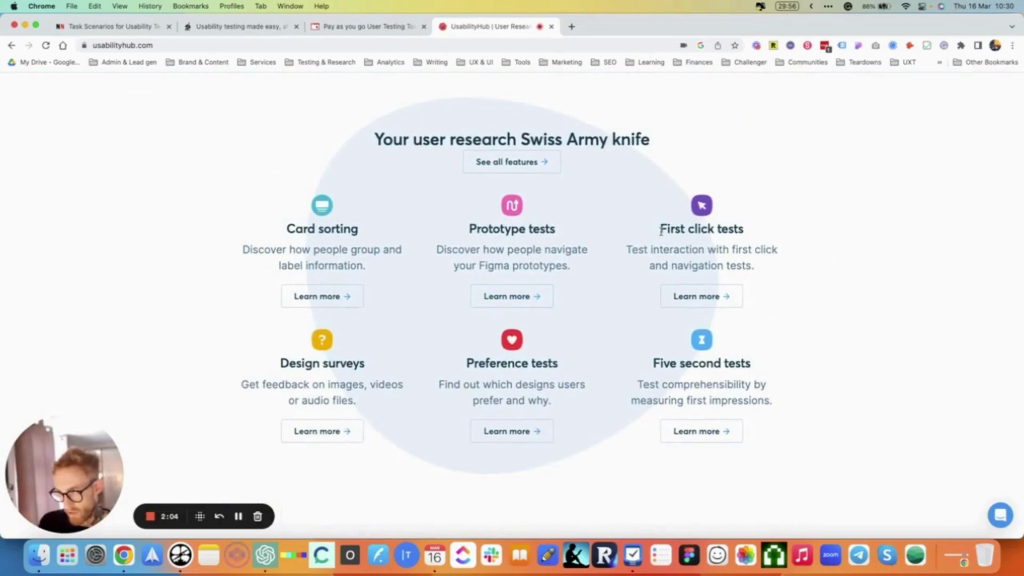
drag(660, 229, 788, 234)
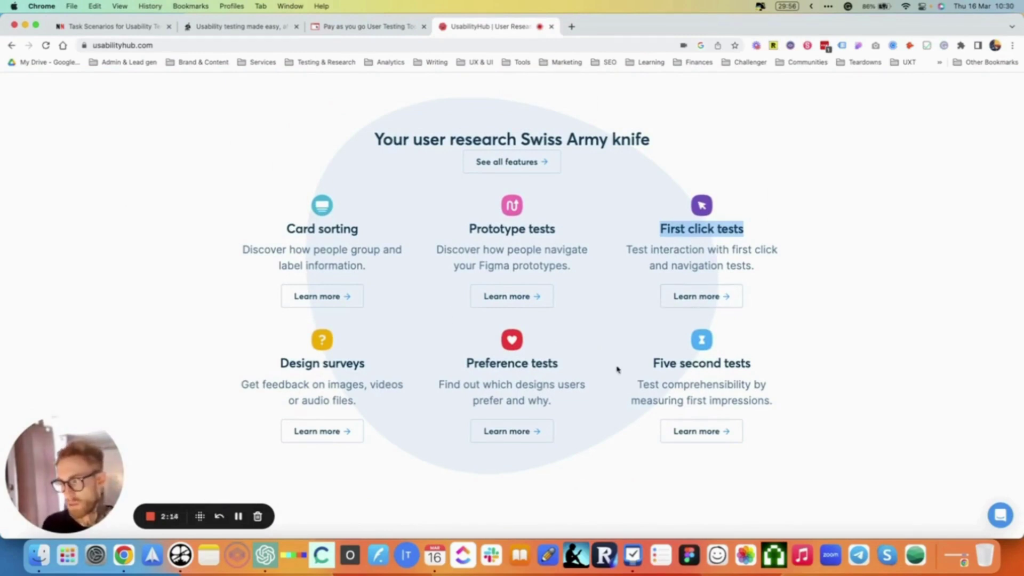
scroll(204, 304, down, 5)
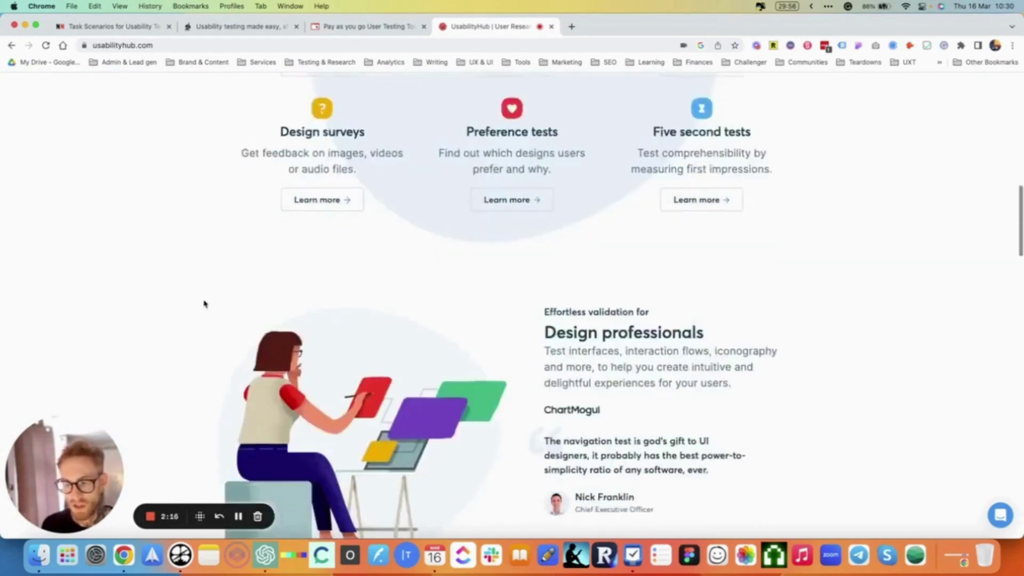
scroll(205, 303, down, 5)
click(266, 28)
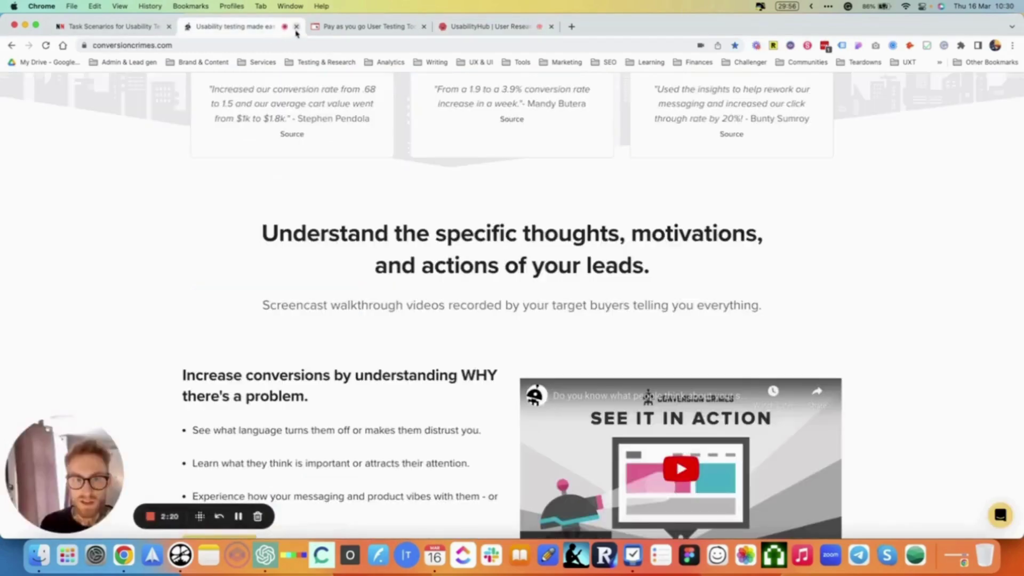
Step: Scroll up and down through the NN/g task scenarios article
click(115, 26)
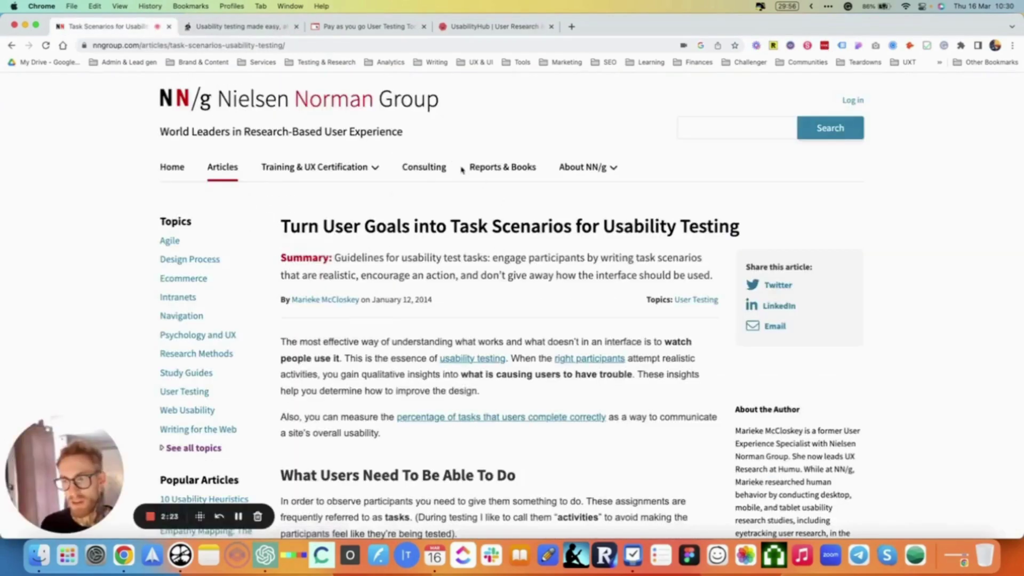
scroll(491, 270, down, 7)
scroll(492, 262, up, 5)
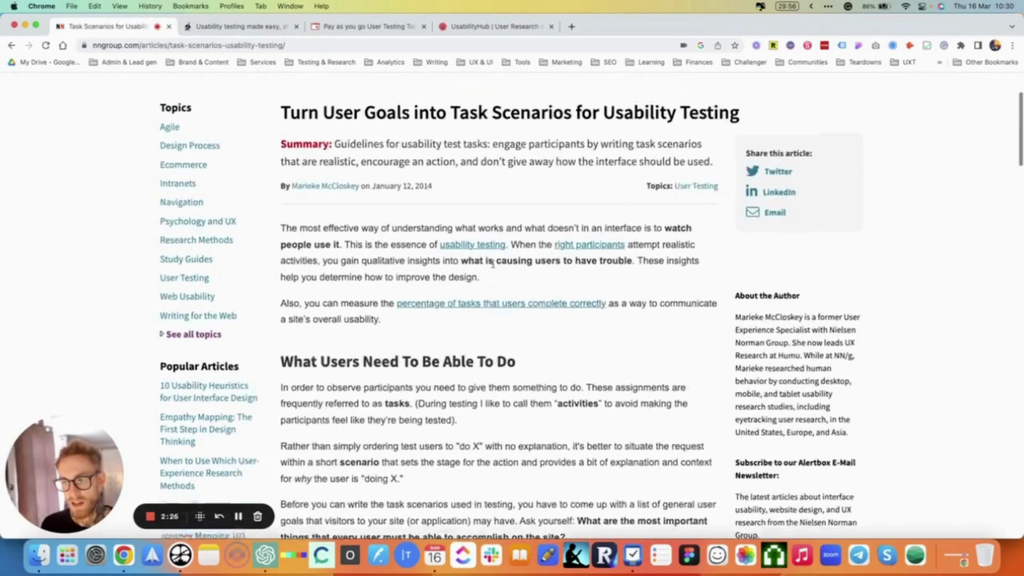
scroll(492, 263, up, 3)
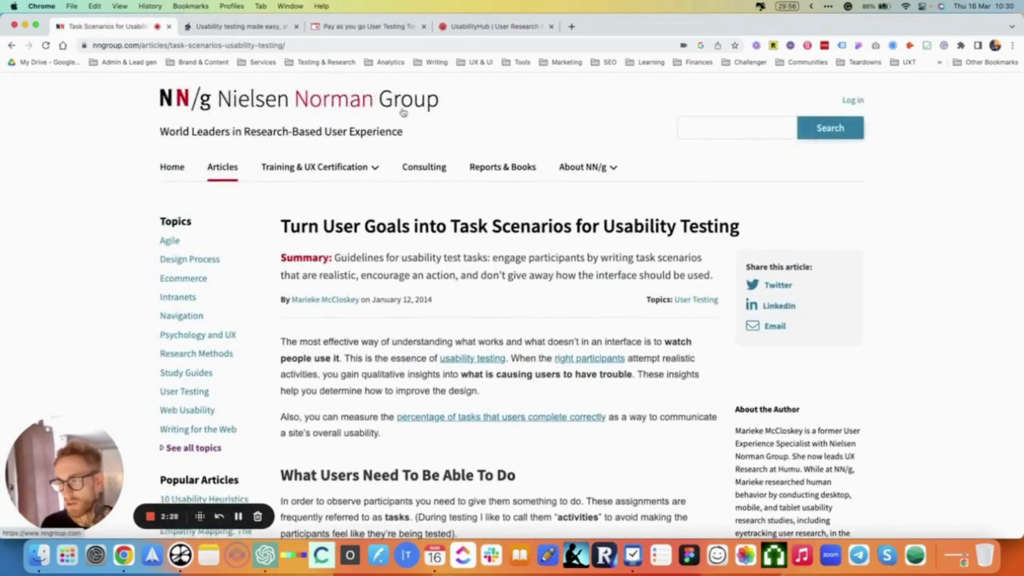
scroll(471, 352, down, 5)
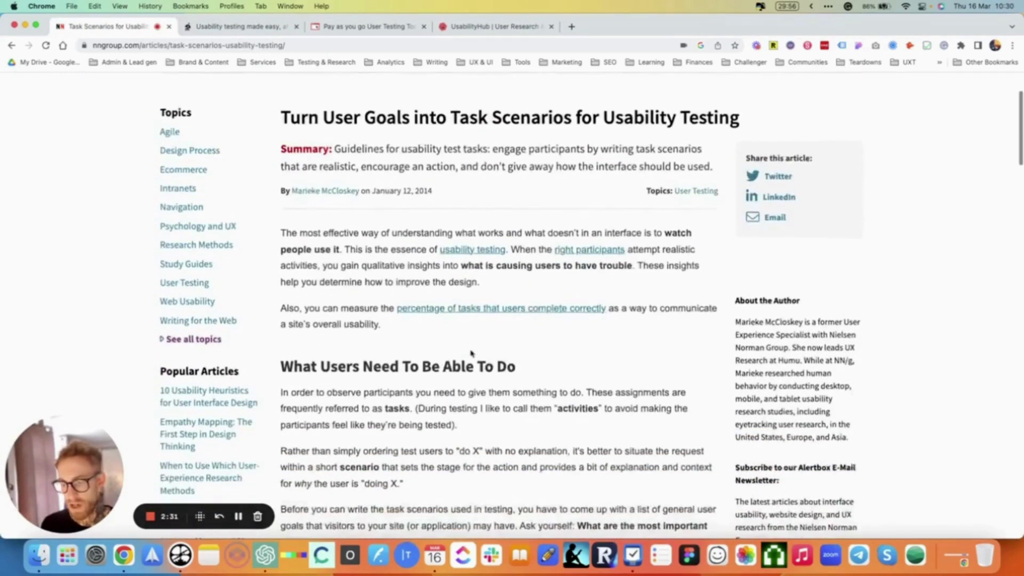
scroll(464, 347, down, 1)
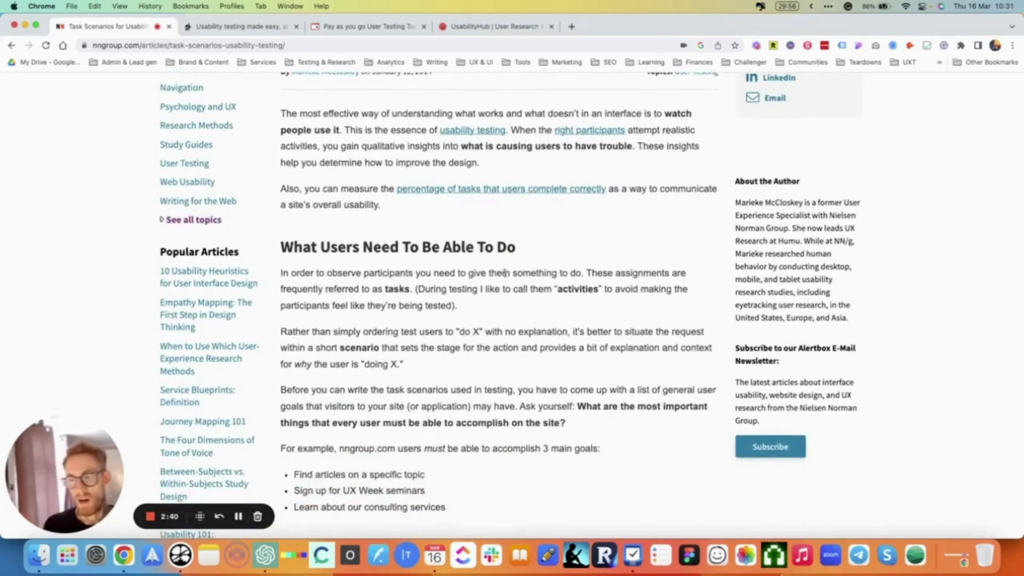
Step: Clear the stray 'e' from the ChatGPT message box, then go back to Chrome
click(266, 557)
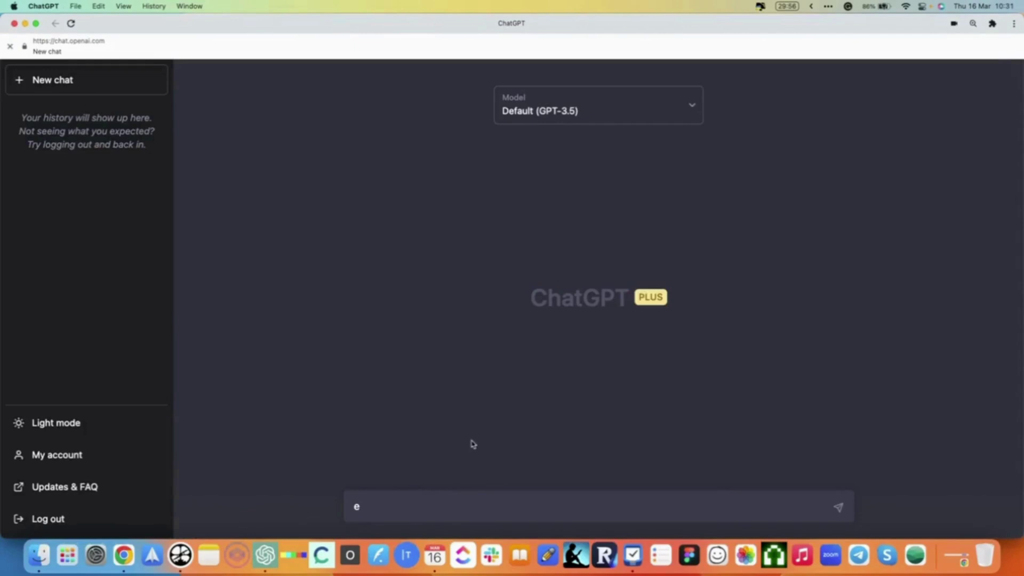
key(BackSpace)
click(120, 566)
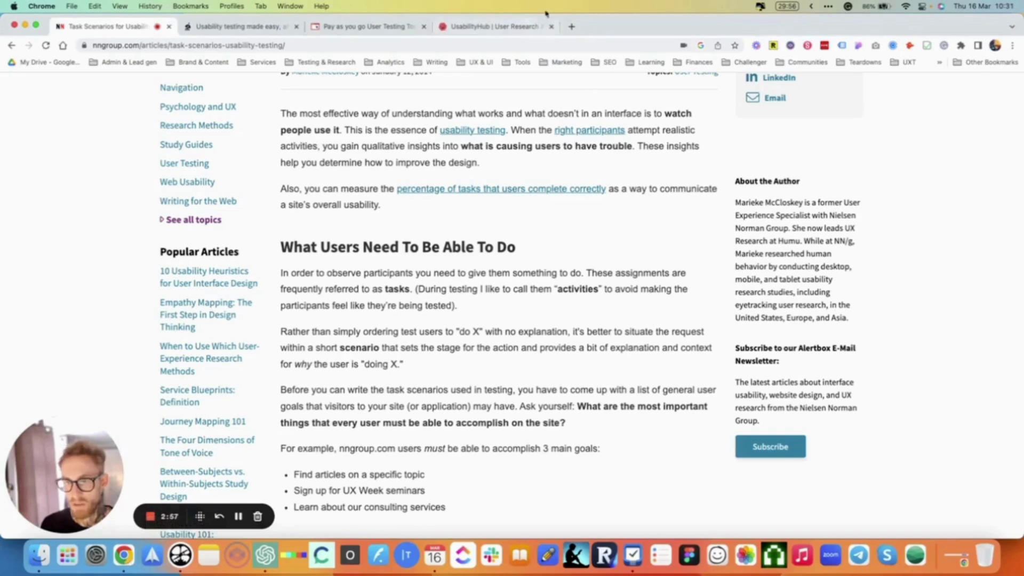
Step: Look up the marketer's Twitter profile in a new tab, close it, and switch to ChatGPT
click(571, 26)
text(sam woods)
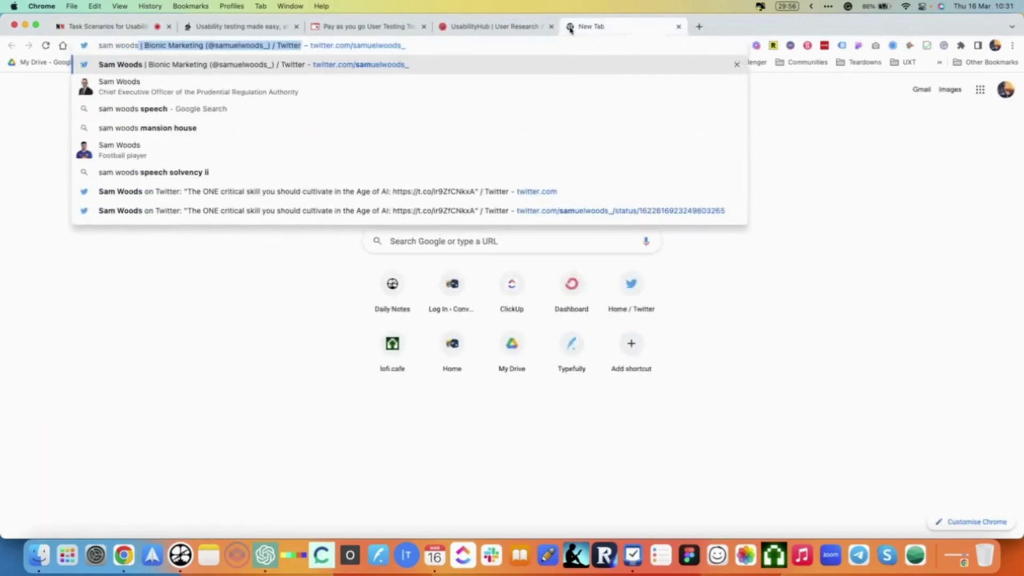
key(Return)
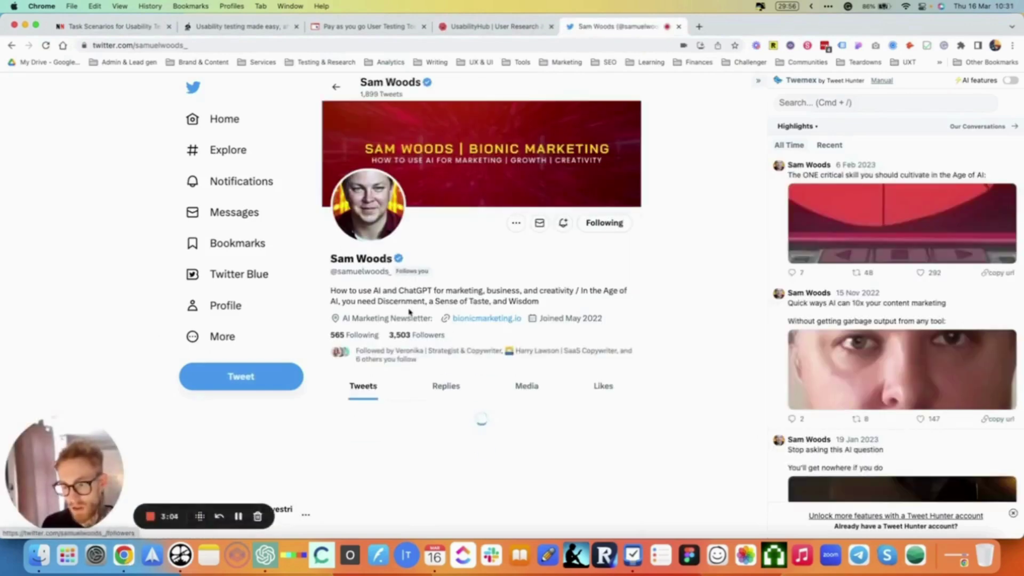
click(678, 27)
click(265, 555)
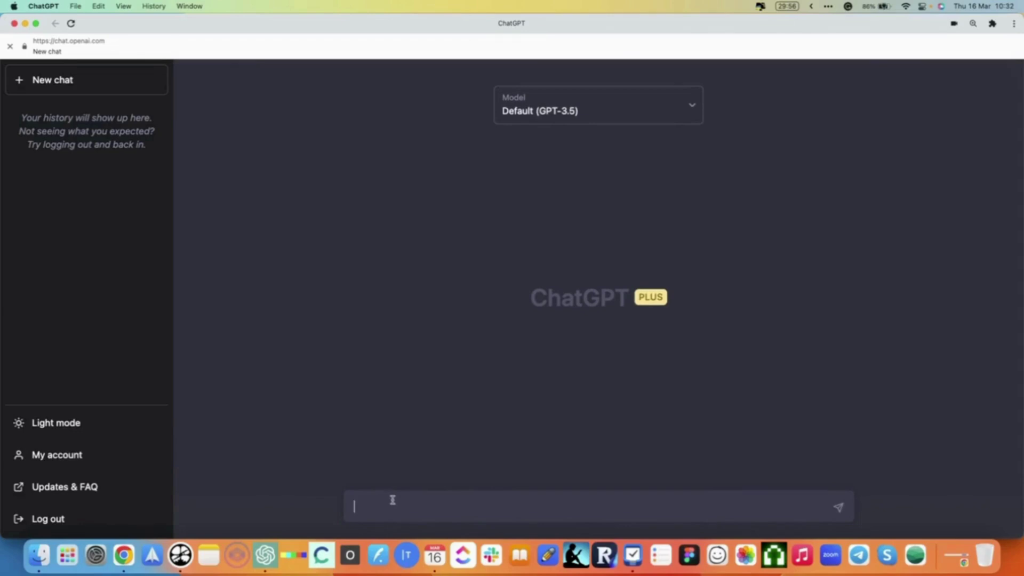
click(180, 554)
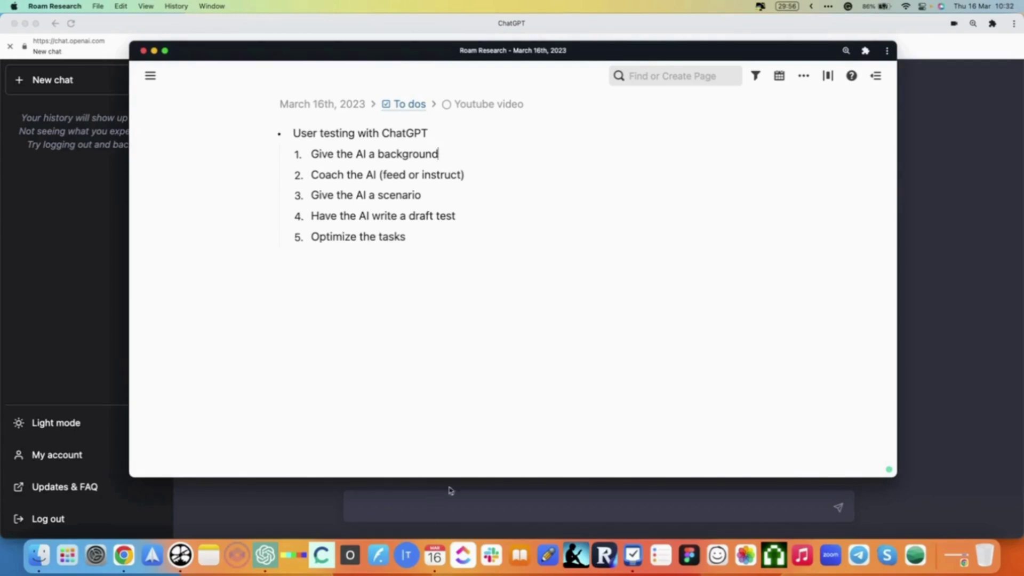
click(298, 506)
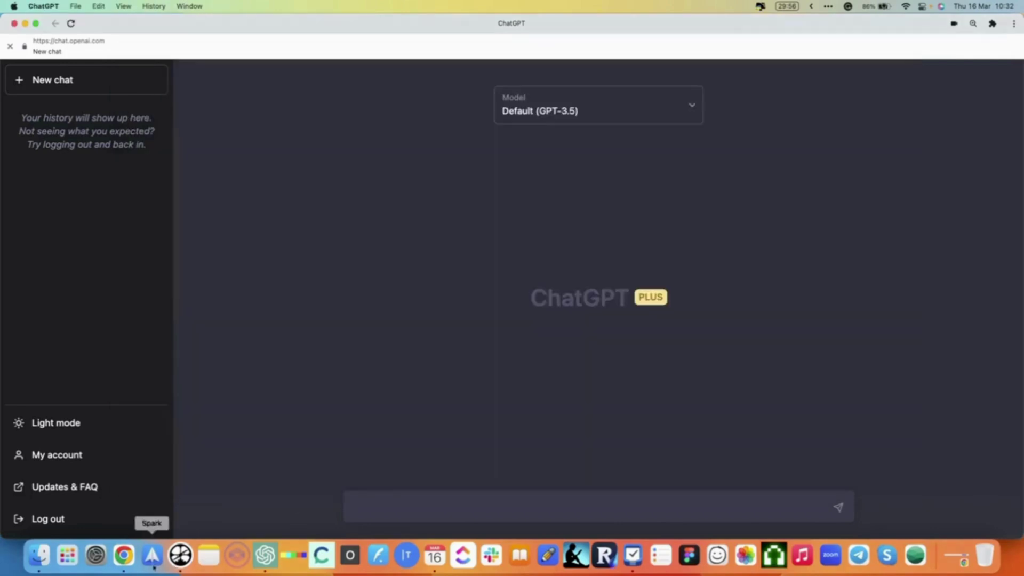
Step: Type a prompt framing ChatGPT as an expert user researcher skilled in psychology, copywriting, UI design and CRO
click(124, 557)
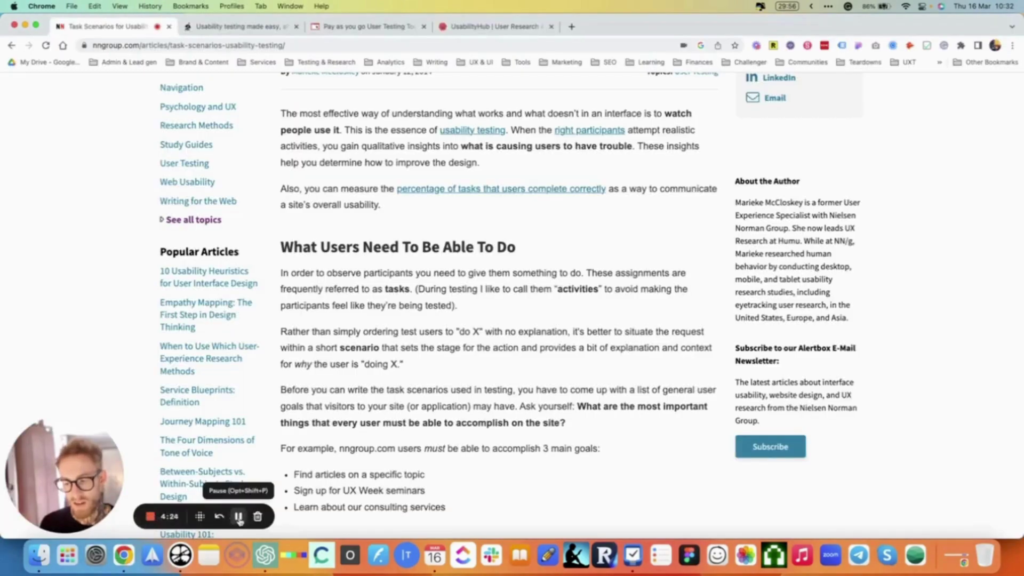
click(265, 554)
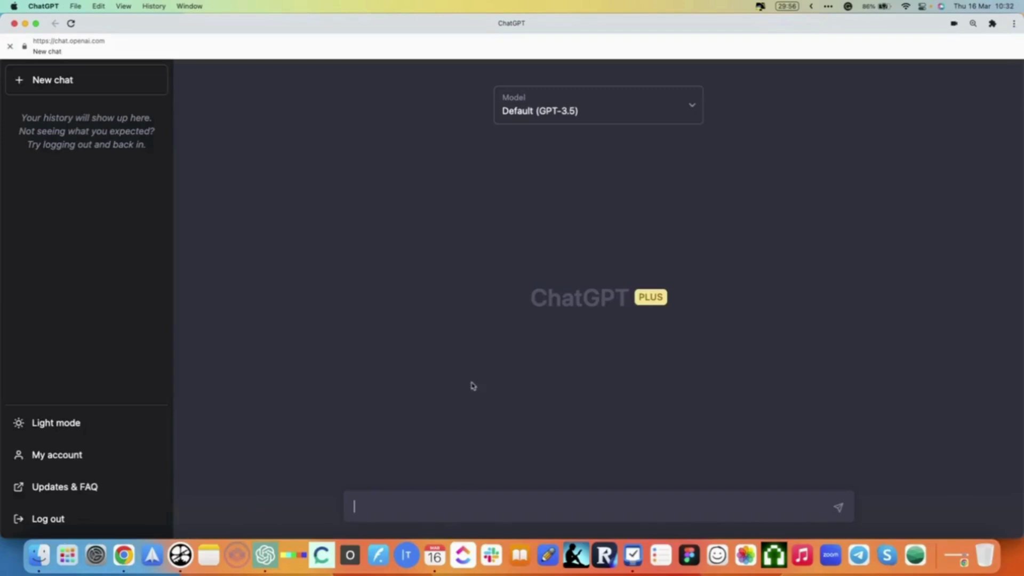
text(You are an expert )
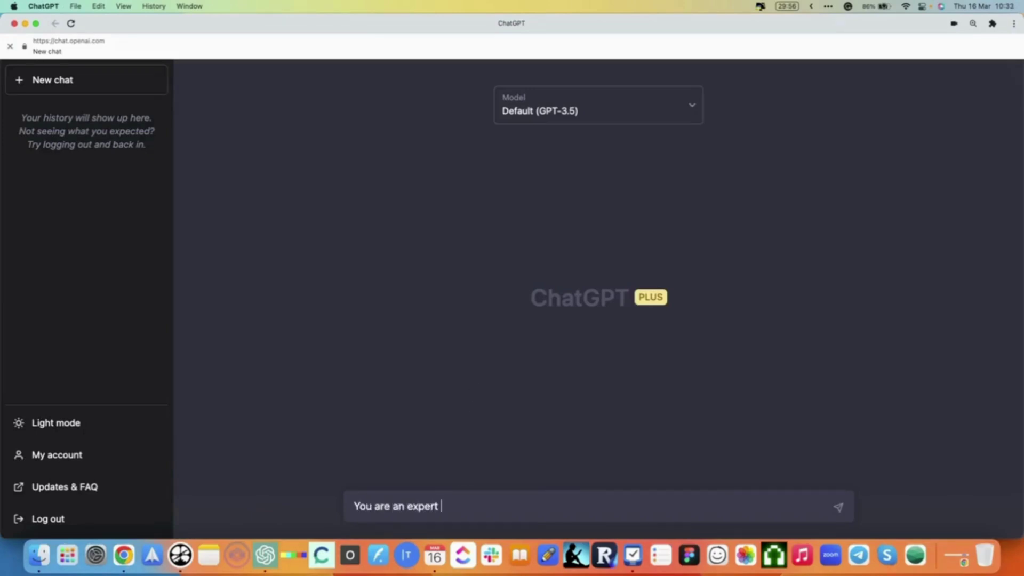
text(user researcher and hav)
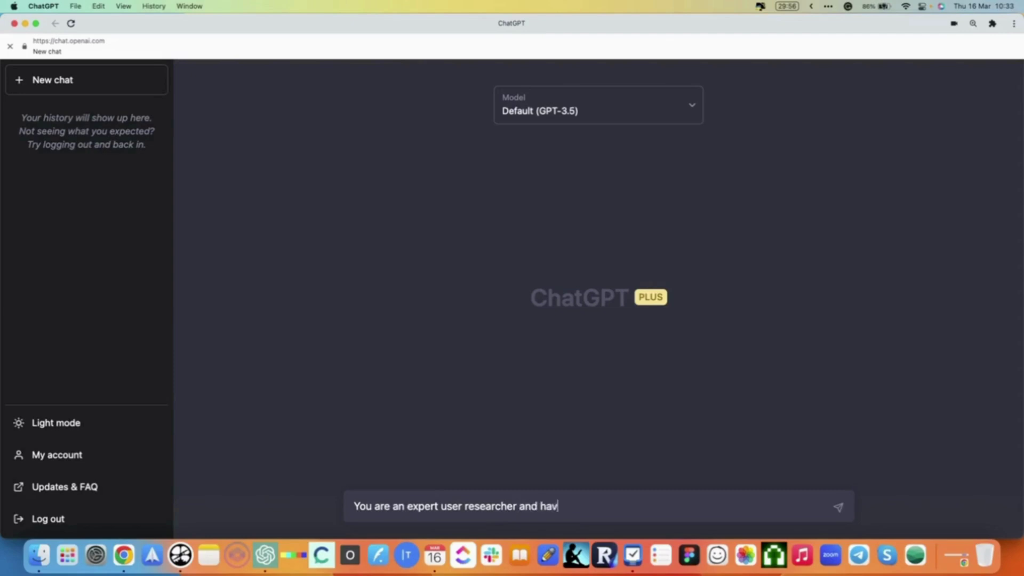
text(e a combination of knowledge in psychol)
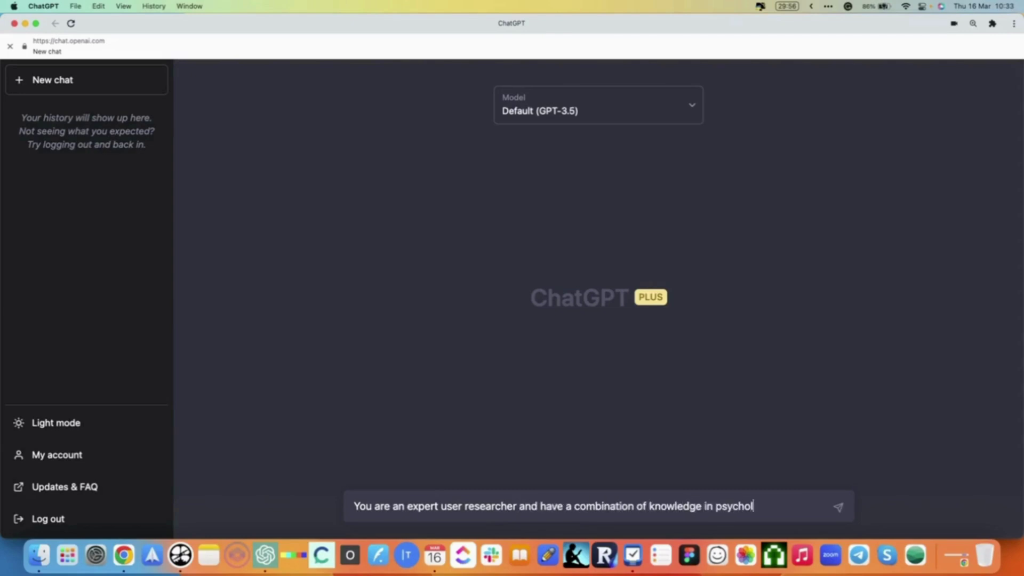
text(ogy, decision-making, you understand human behavior)
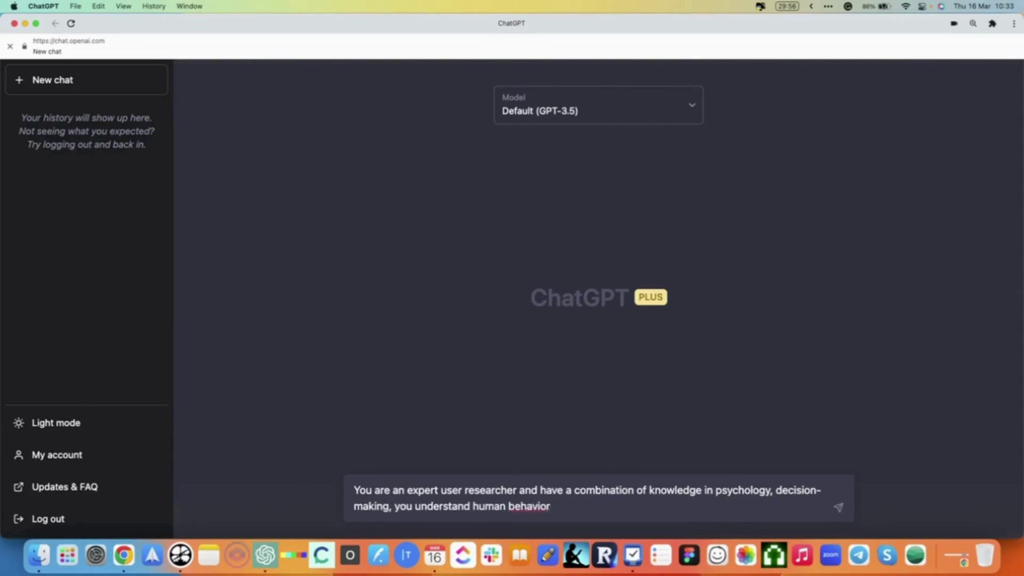
text( and have empathy for how people react and use websites.)
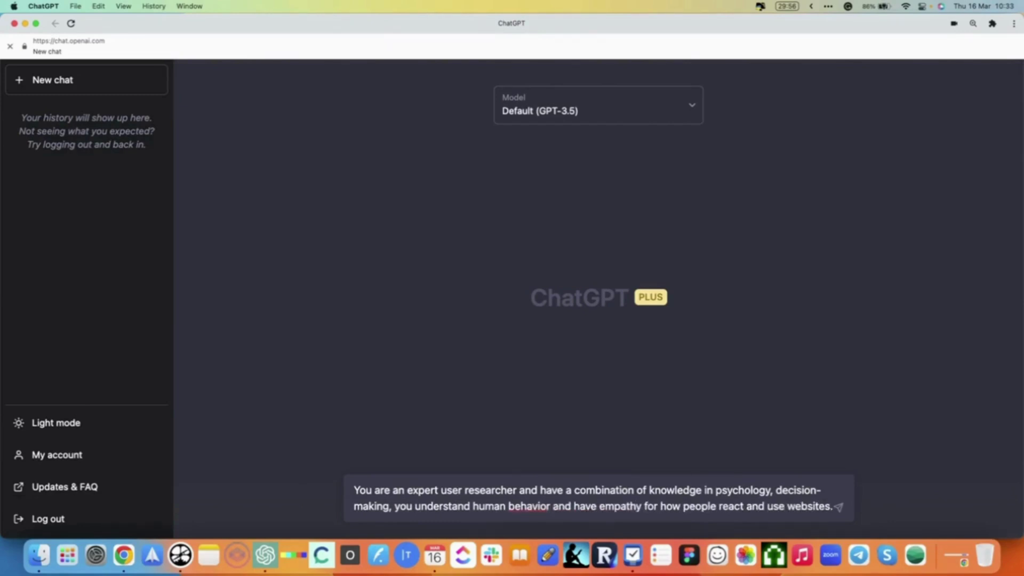
key(shift+Return)
text(You also know )
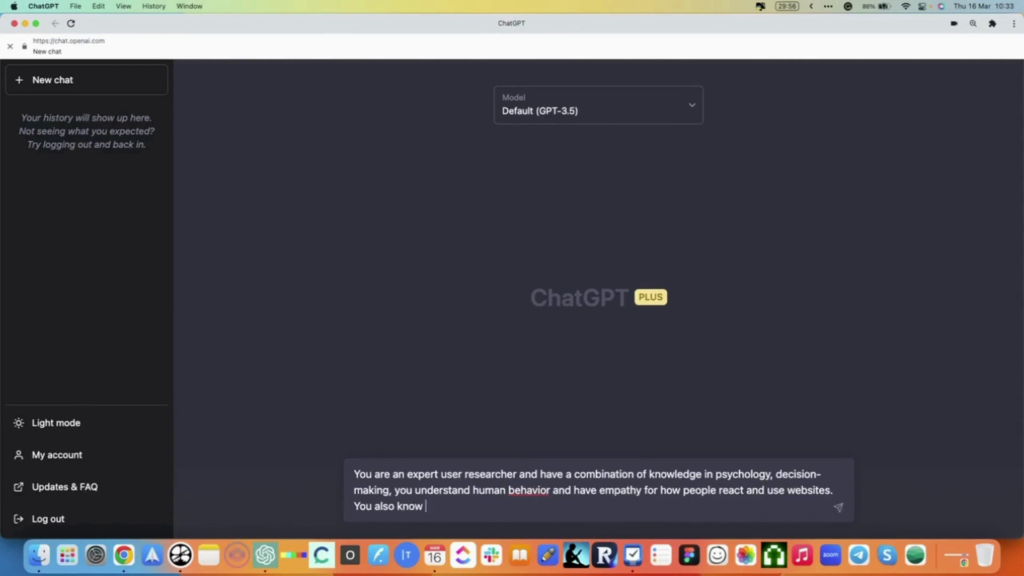
text(copywriting best practices, )
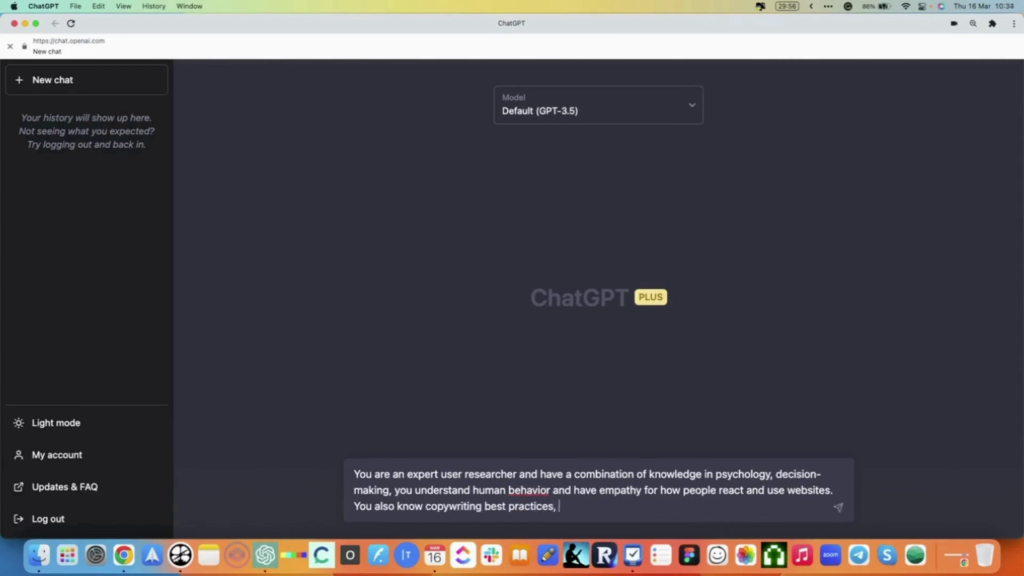
text(UI design and how they all pl)
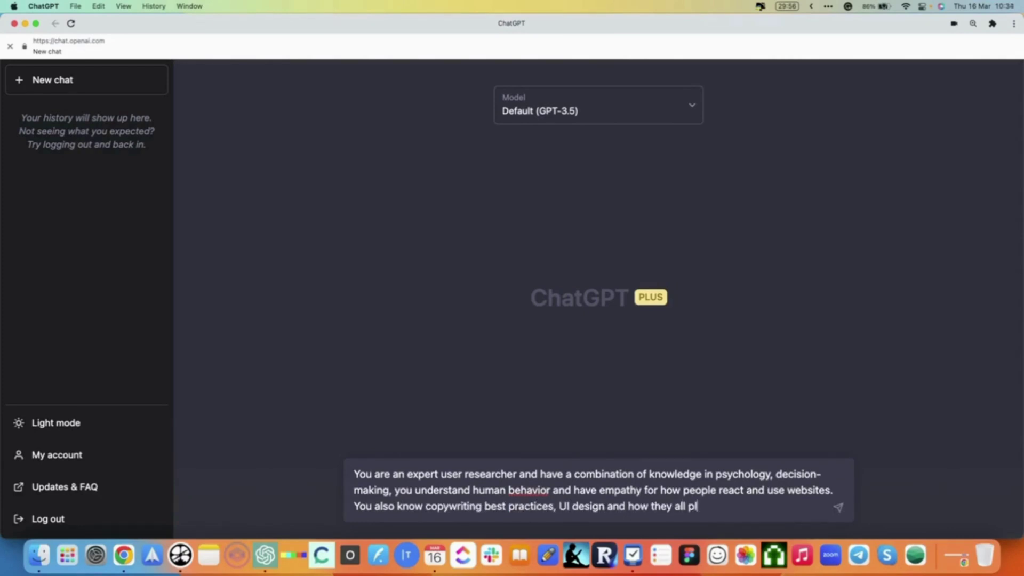
text(ay into understanding how users)
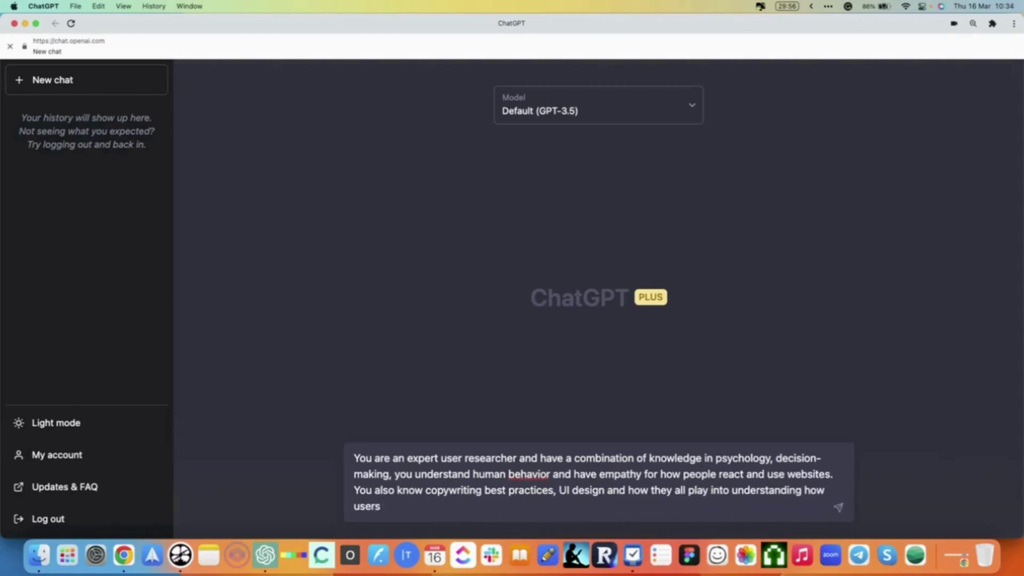
text( move and purchase on a website)
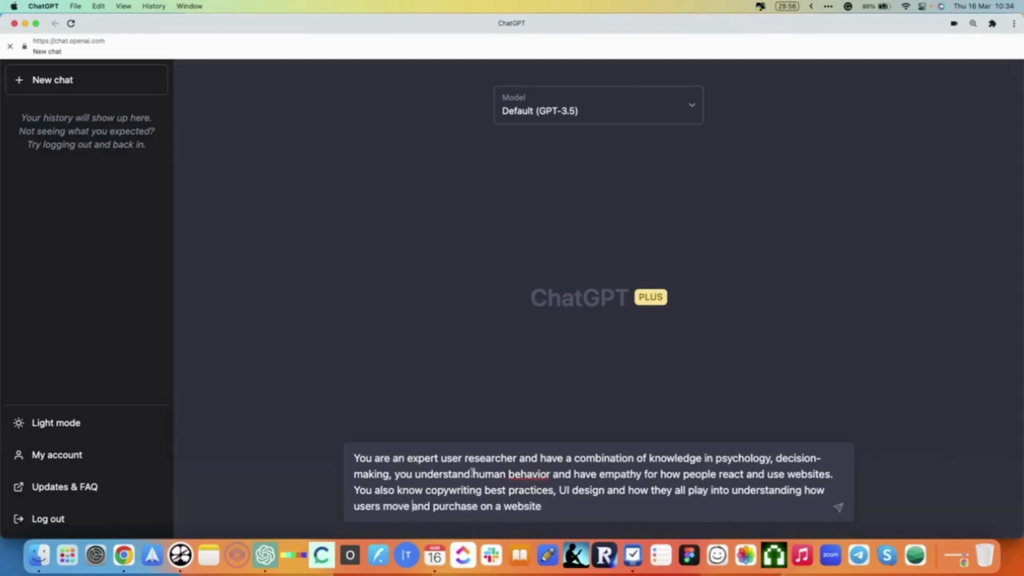
text(. And you are also an )
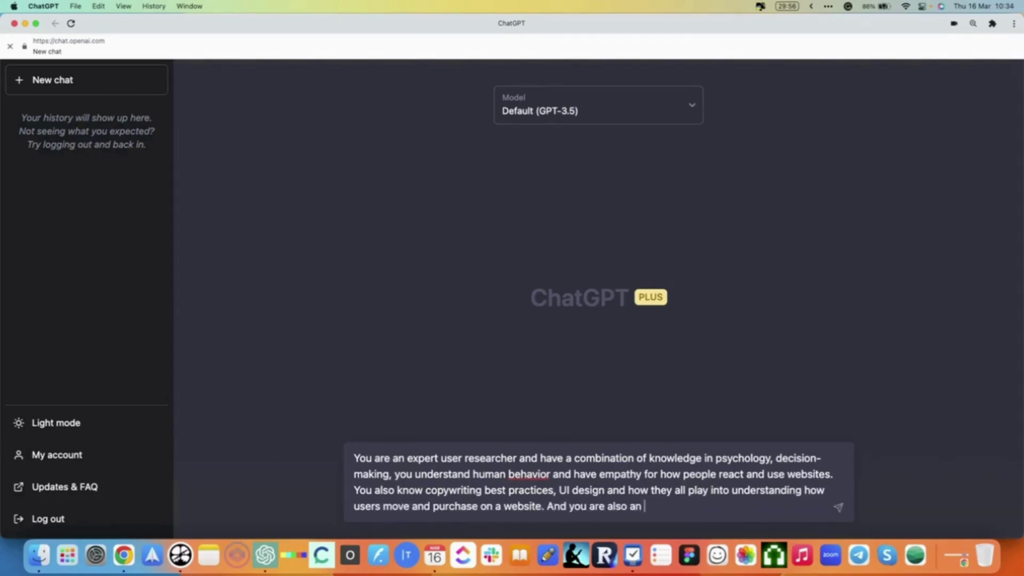
text(expert in conversion ratte optimization)
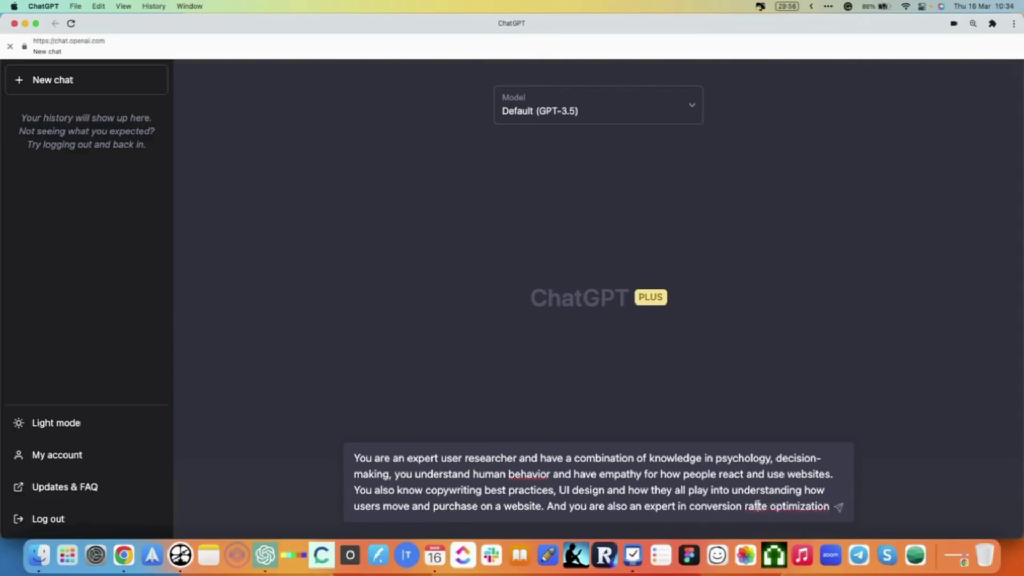
text(.)
key(shift+Return)
key(shift+Return)
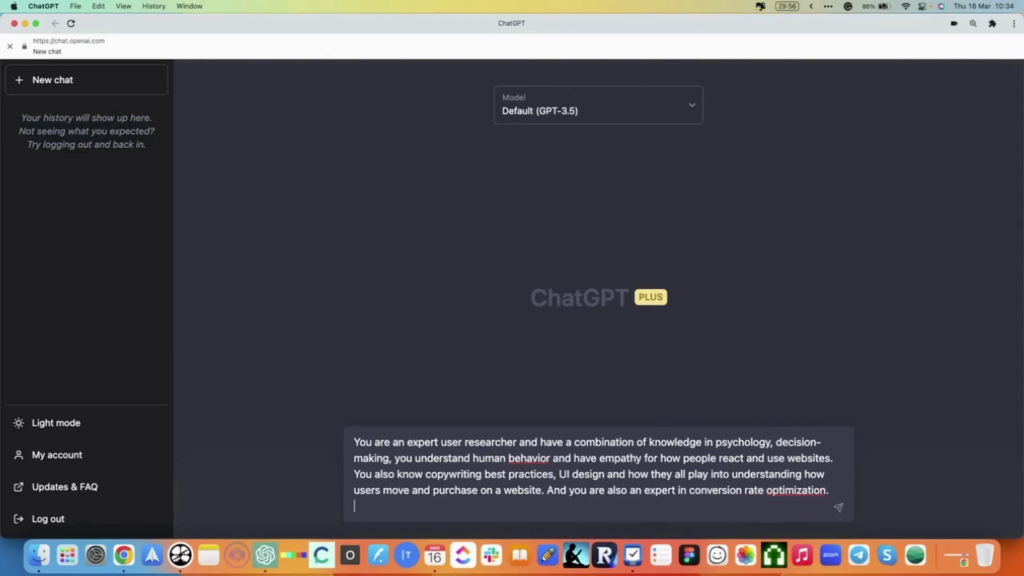
click(180, 554)
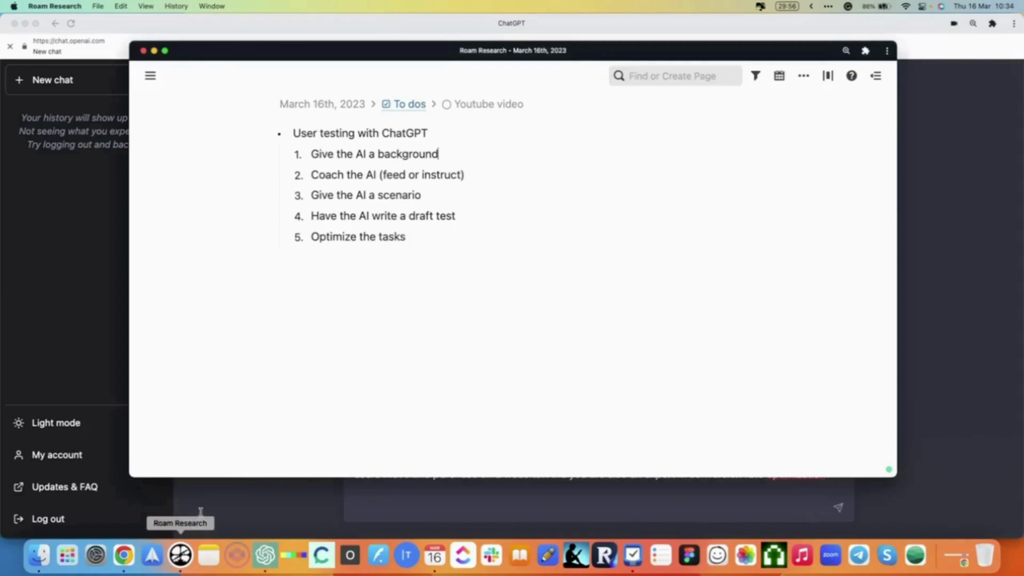
click(379, 499)
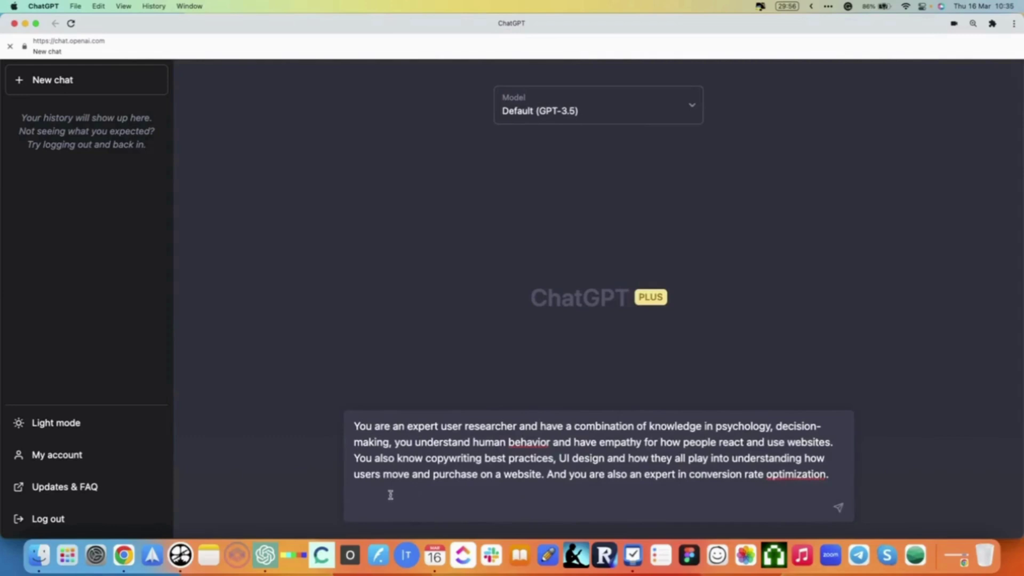
Step: Describe the scenario: a client doesn't know how to improve conversions on their software
text(Today, we're writing a usability testing plan. )
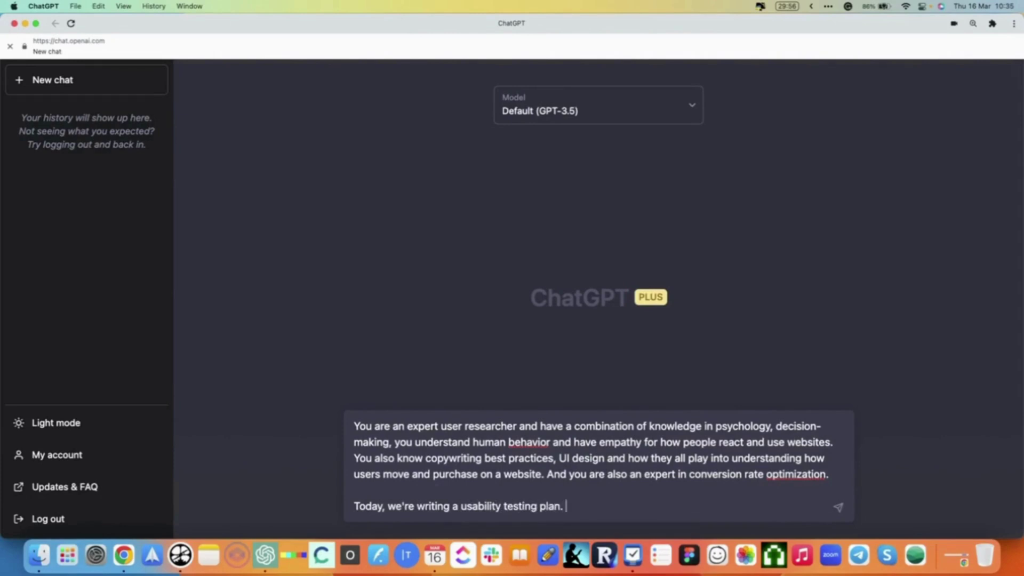
text(We need to improve conversions)
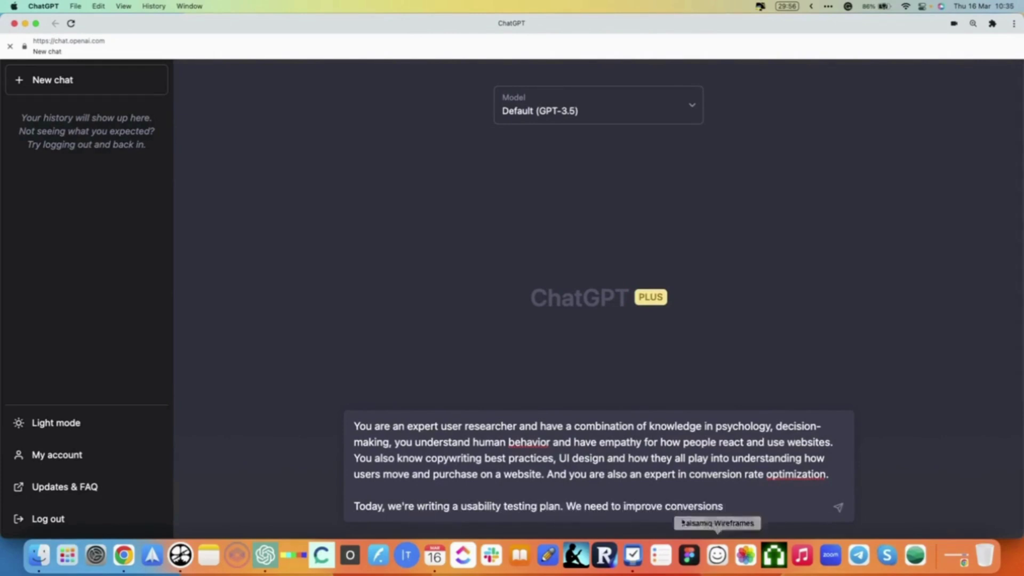
shift+click(568, 504)
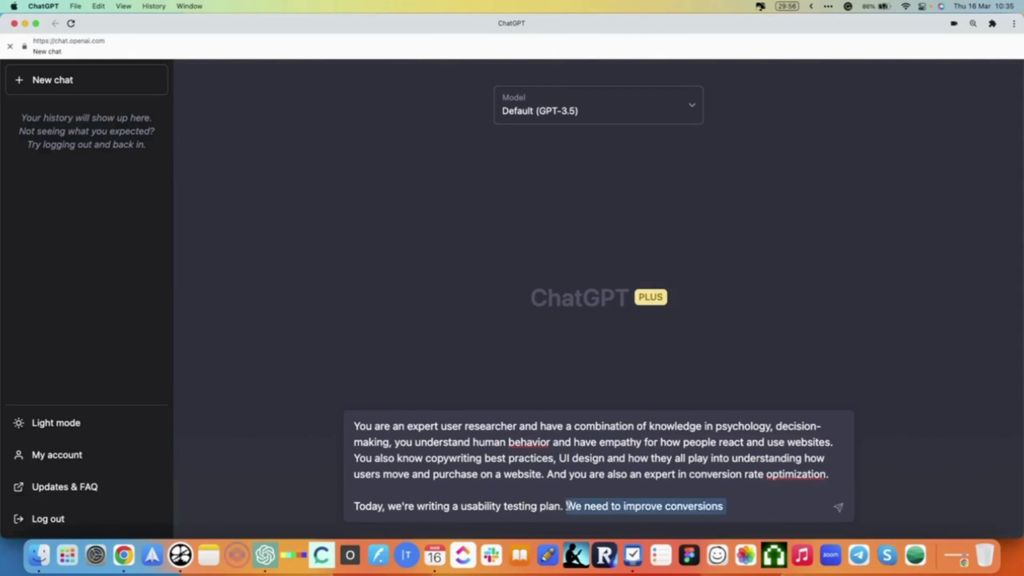
key(BackSpace)
text(A client just reached out and th)
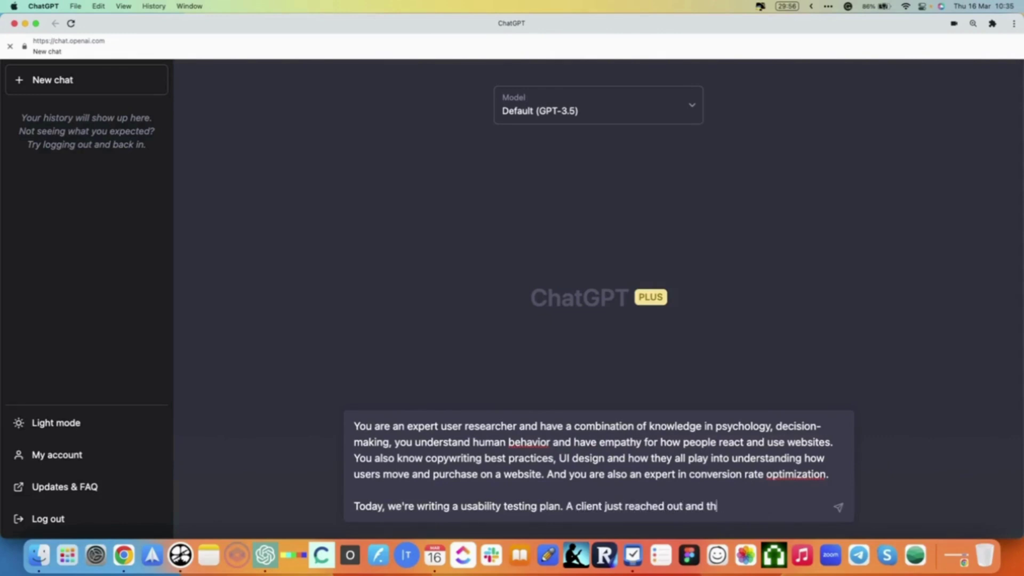
text(ey don't know how to improve convers)
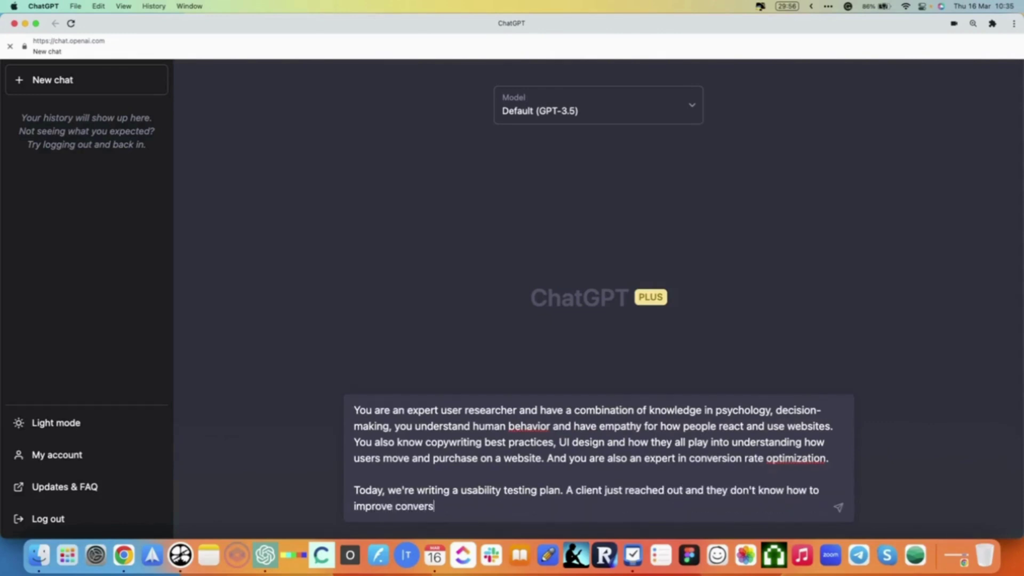
text(ions on their software as a service website)
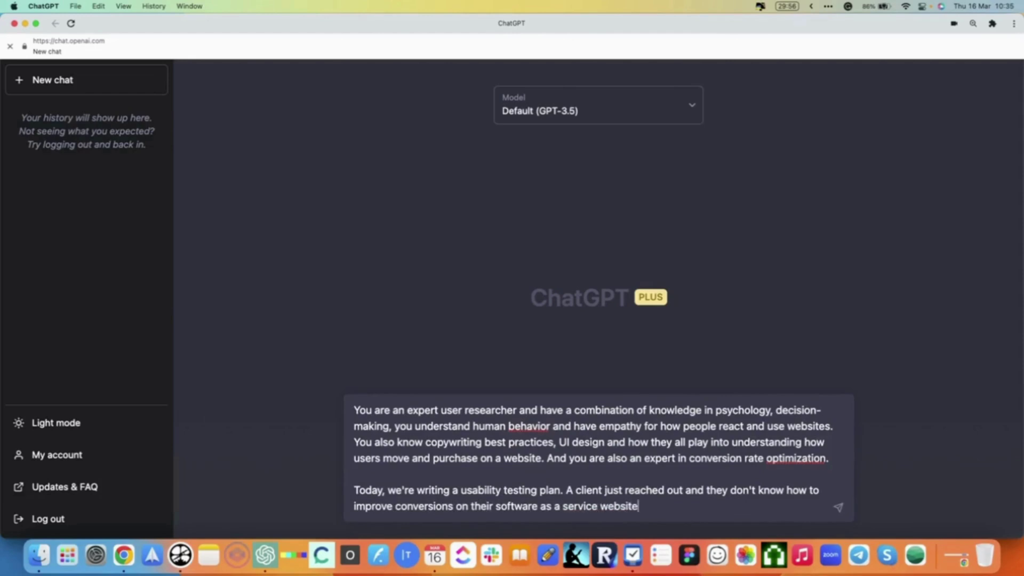
text(. They offer a free trial sign up and would like more )
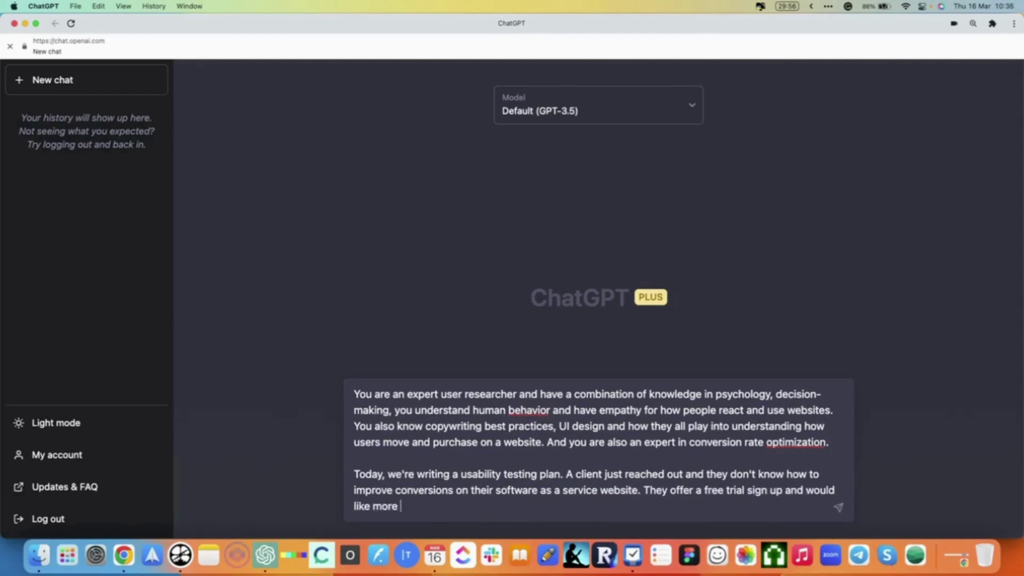
text(of their visitors to take action on that a)
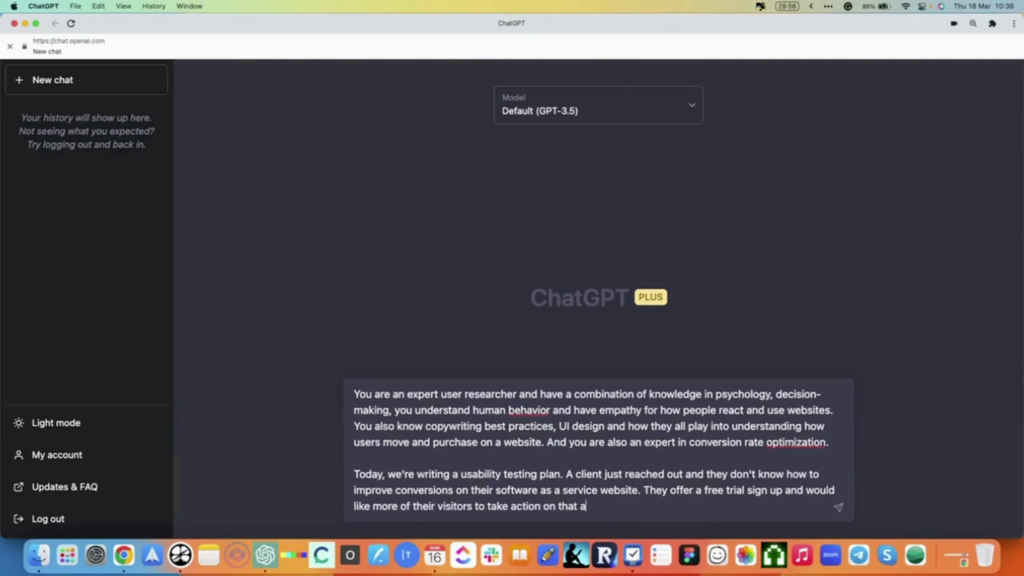
text(nd try the product.)
key(shift+Return)
key(shift+Return)
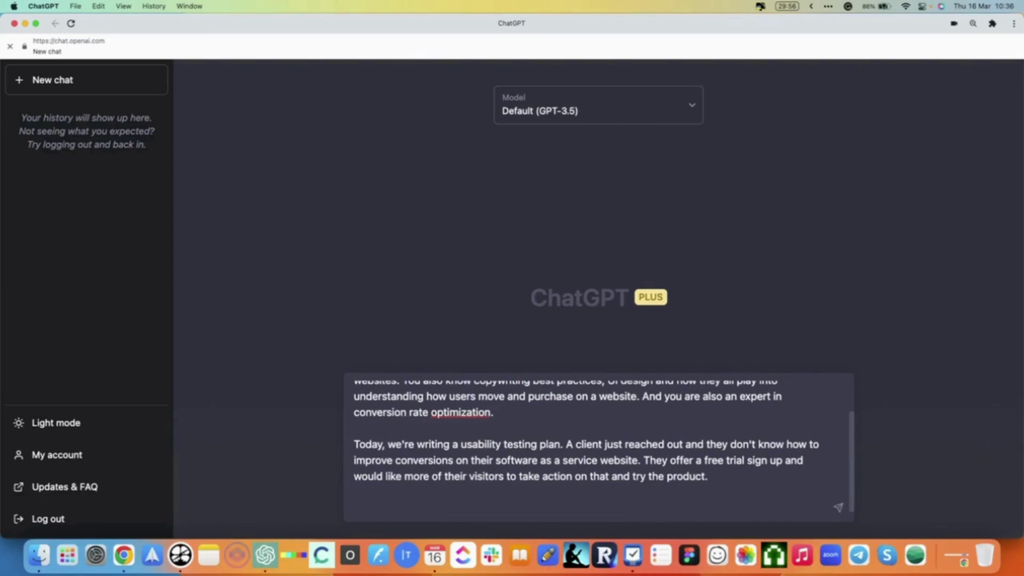
Step: Ask for 6 user testing tasks to help understand what's working on the site
text(H)
key(BackSpace)
text(You)
key(BackSpace)
key(BackSpace)
key(BackSpace)
text(We need to write 6 user testing tasks)
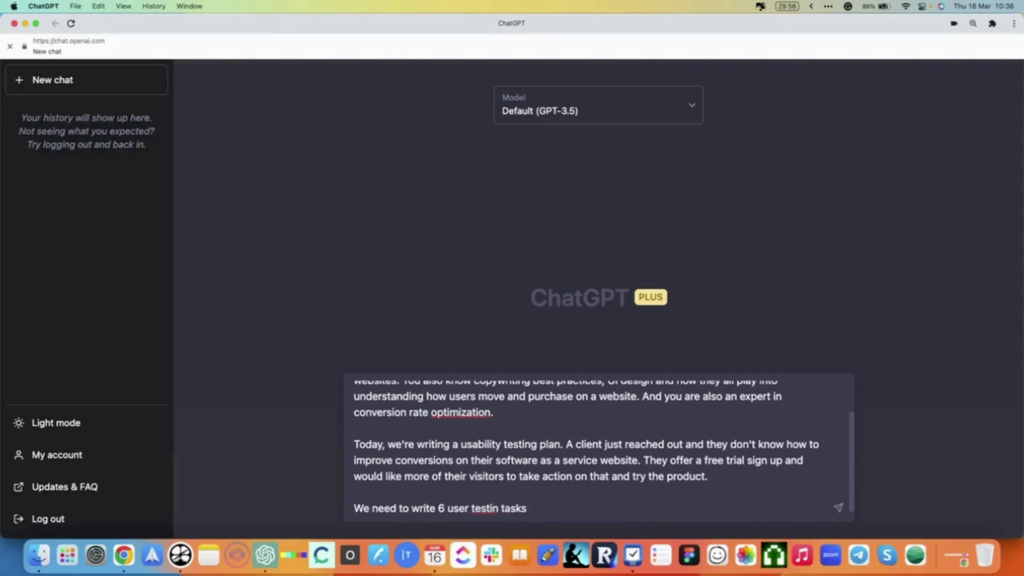
key(BackSpace)
key(BackSpace)
key(BackSpace)
key(BackSpace)
key(BackSpace)
key(BackSpace)
text(g tasks that will help us fi)
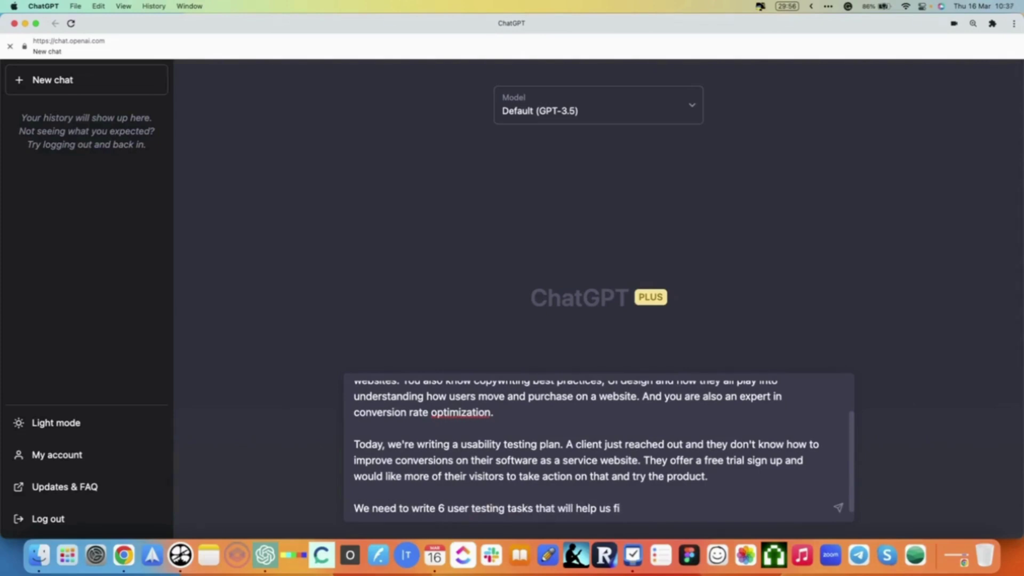
key(BackSpace)
key(BackSpace)
key(BackSpace)
key(BackSpace)
Step: Add what's broken, first impressions and navigation goals, then 'Write these 6 tasks now please.' and send
key(BackSpace)
text(you)
double_click(347, 506)
text(You)
key(super+Down)
text(u)
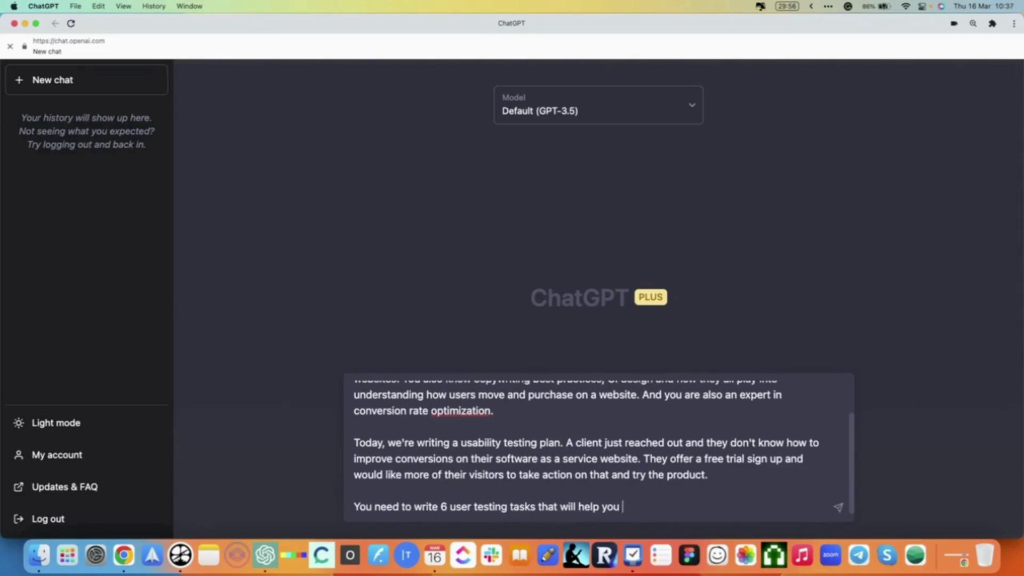
text(nderstand what's working on the site,)
key(BackSpace)
key(BackSpace)
key(BackSpace)
key(BackSpace)
key(BackSpace)
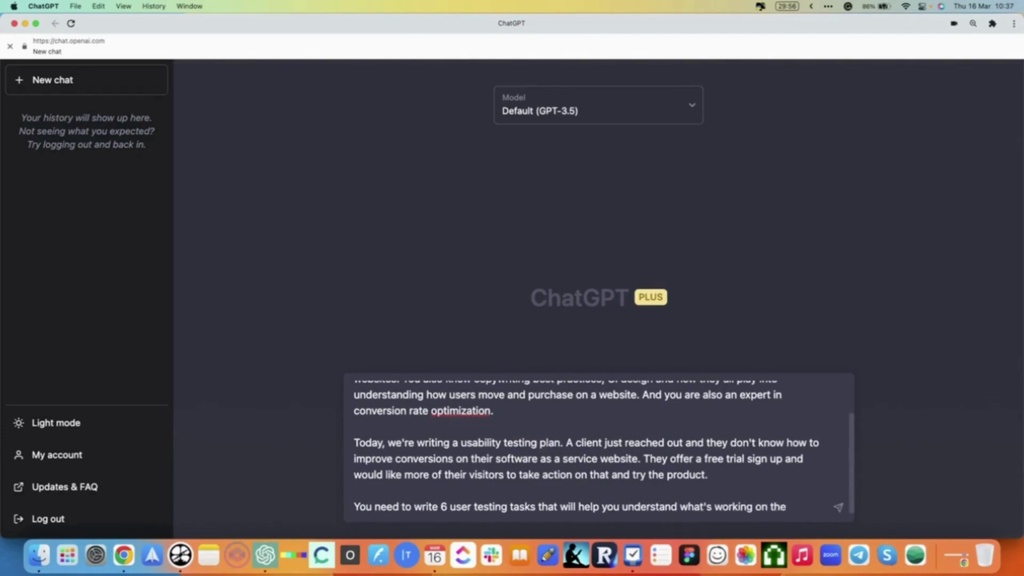
text(site, what's not working, what's broken,)
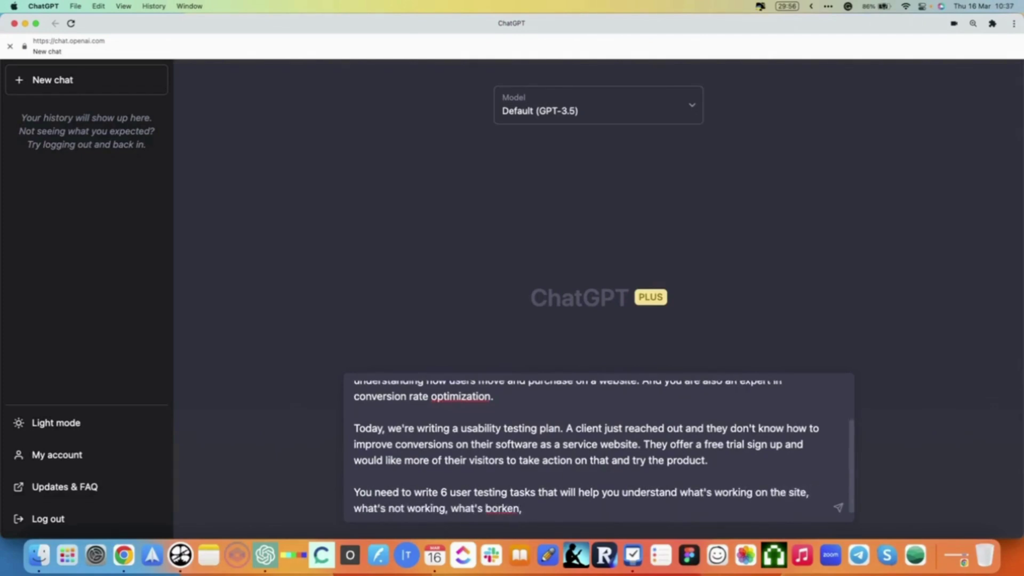
key(BackSpace)
key(BackSpace)
key(BackSpace)
key(BackSpace)
key(BackSpace)
key(BackSpace)
text(roken, what the users' first im)
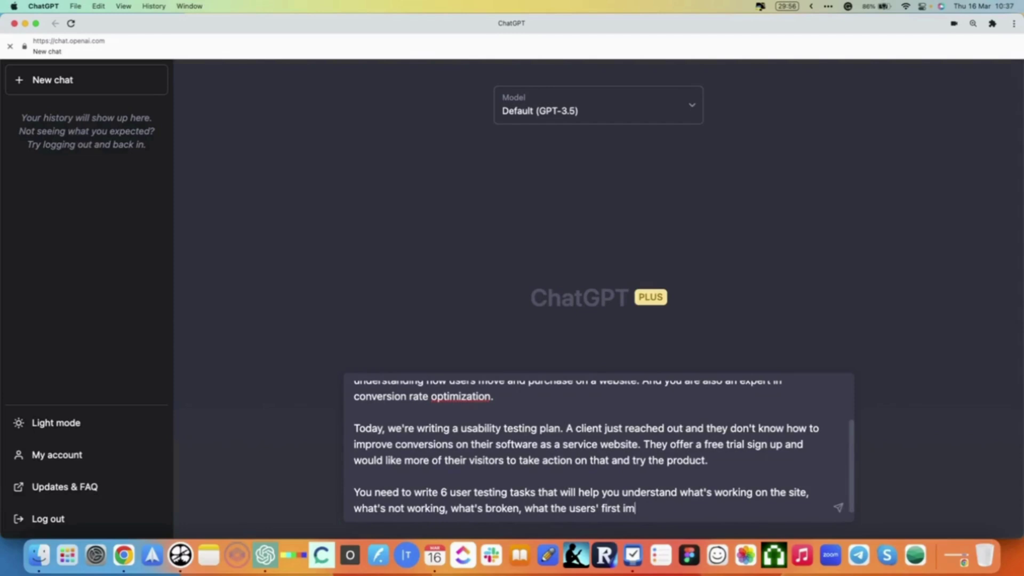
text(pressions are of the brand and product, what some of their obje)
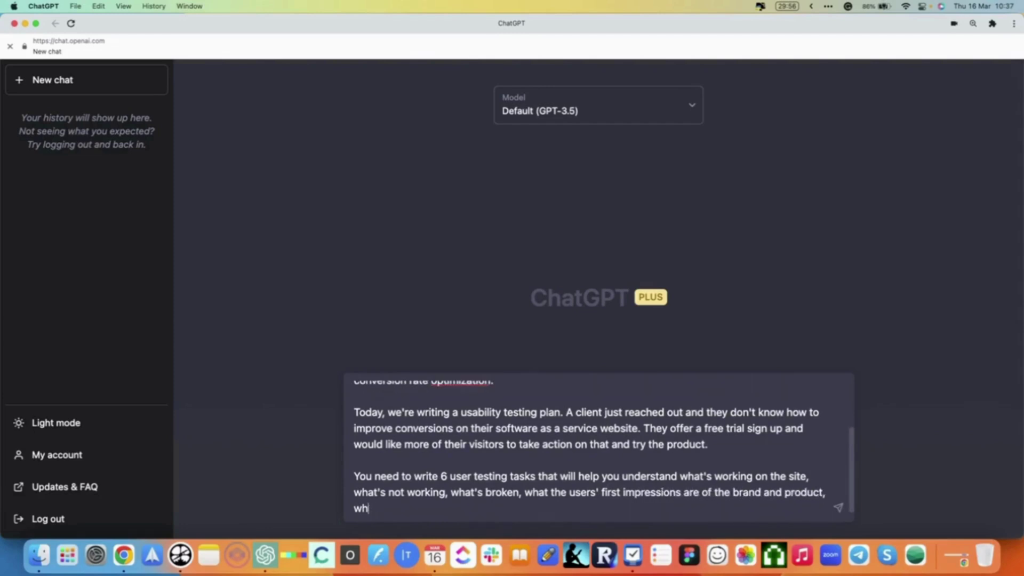
text(ctions and questions )
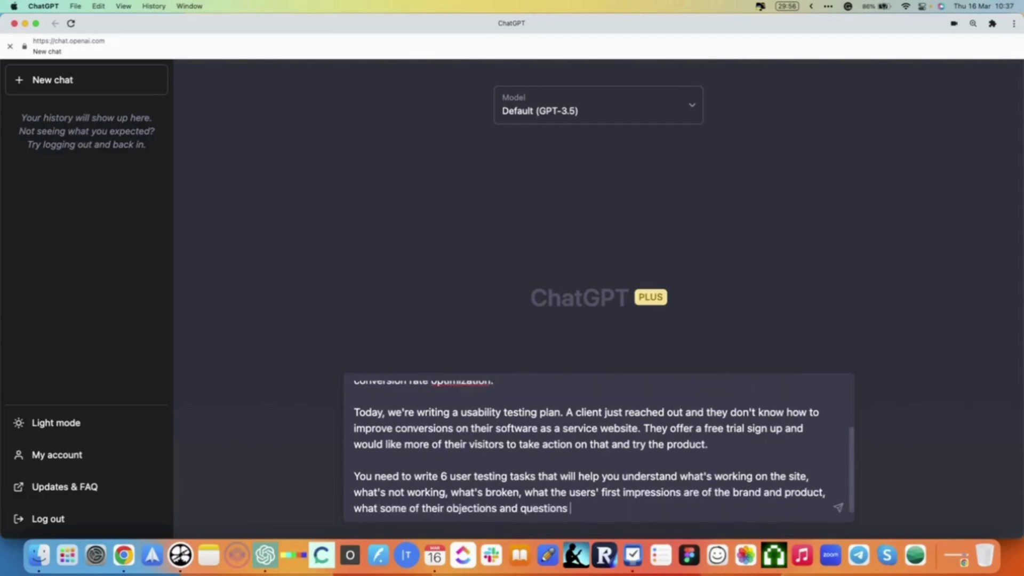
text(are, whether they would sig)
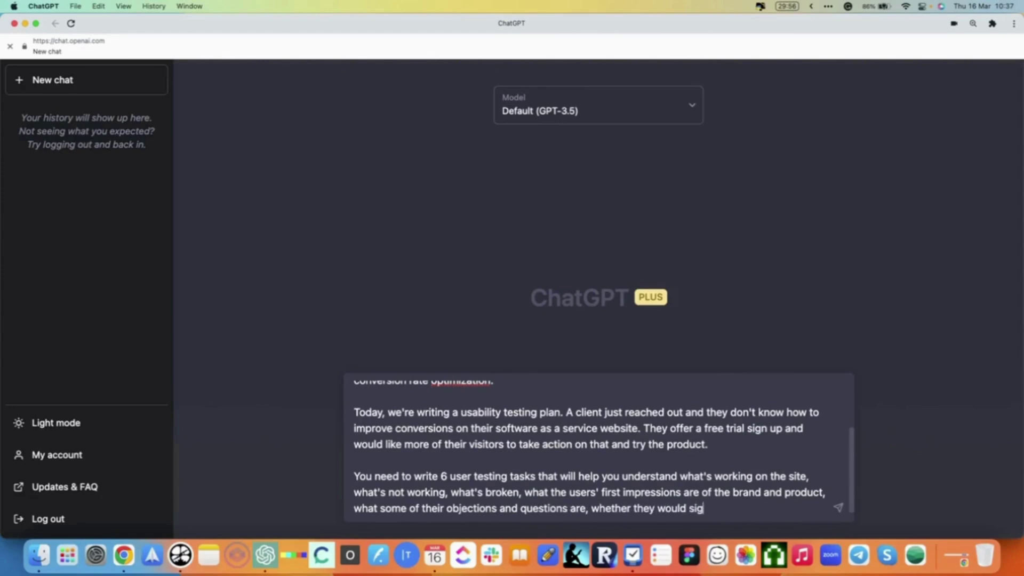
text(n up or not and why, what their expectations are)
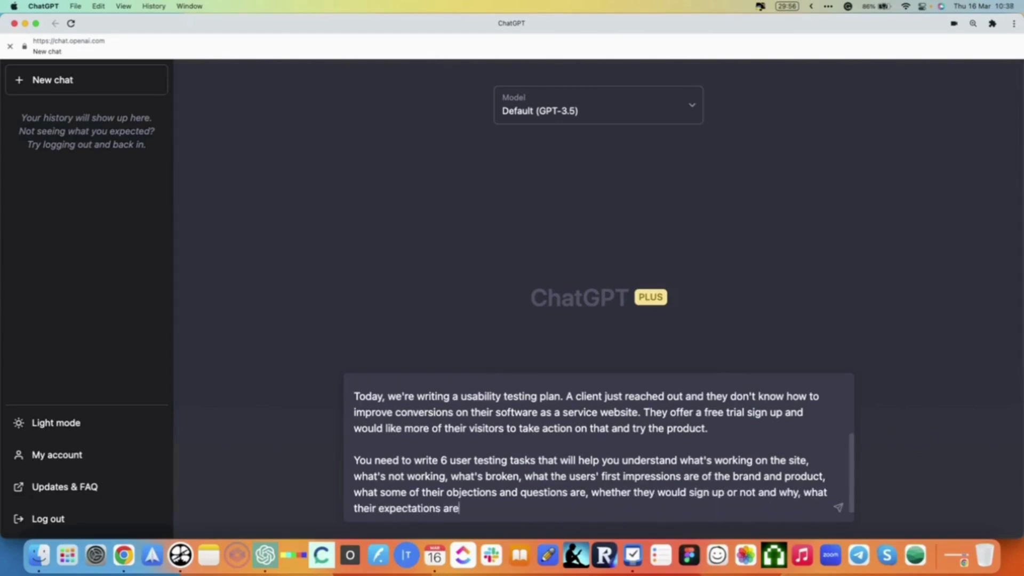
text( and their final thoughts after using the)
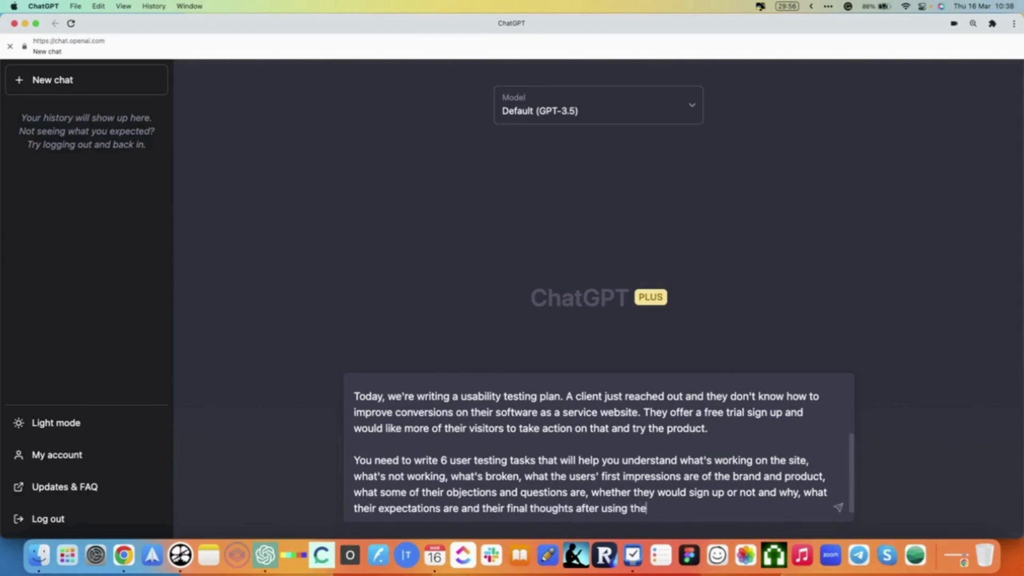
key(BackSpace)
key(BackSpace)
key(BackSpace)
key(BackSpace)
key(BackSpace)
key(BackSpace)
key(BackSpace)
key(BackSpace)
key(BackSpace)
text(navigating the site.)
key(shift+Return)
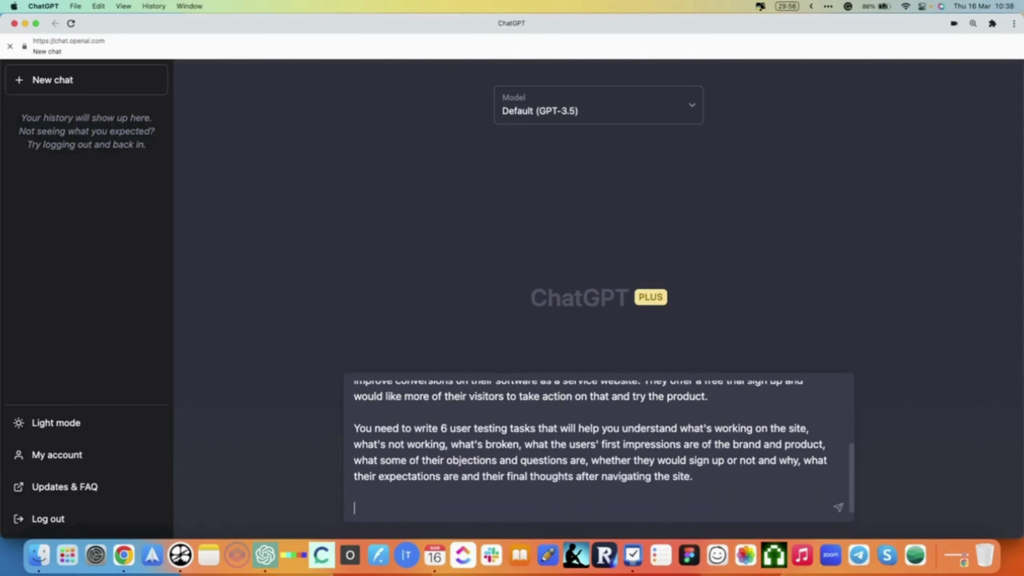
text(Write these 6 tasks now please.)
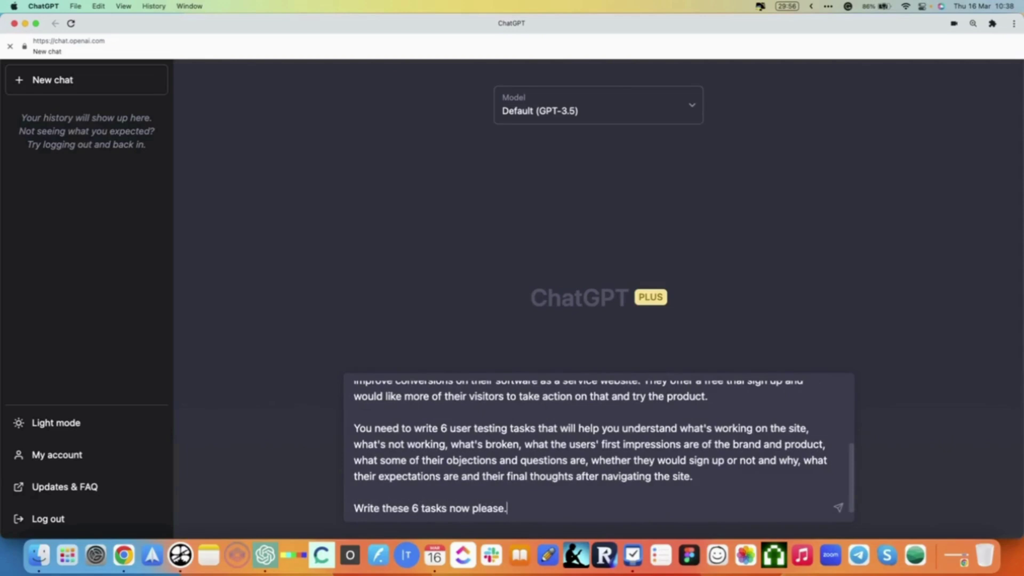
key(Return)
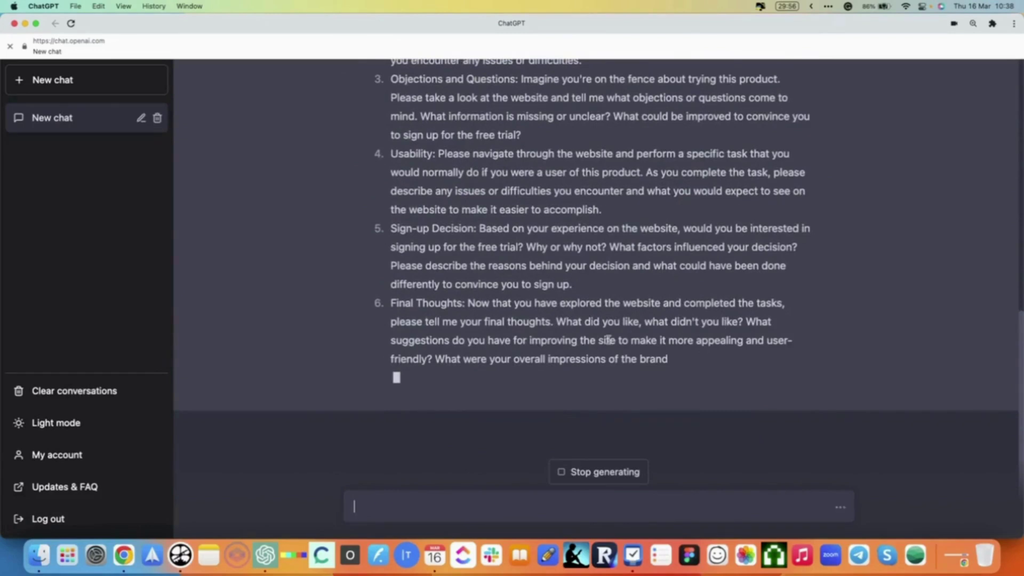
Step: Scroll through ChatGPT's six tasks, from First Impressions down to Final Thoughts
scroll(554, 266, up, 8)
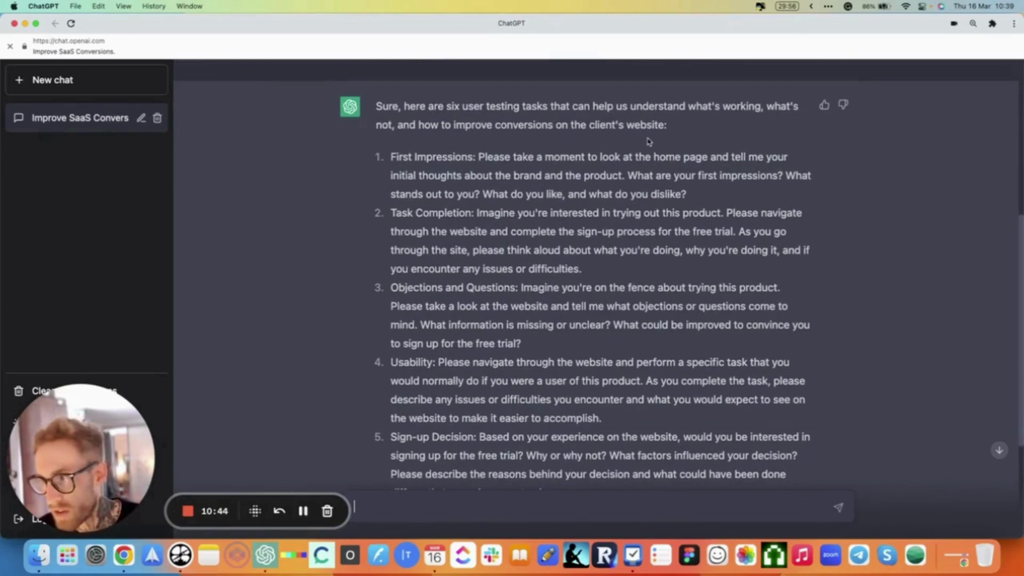
scroll(650, 141, down, 2)
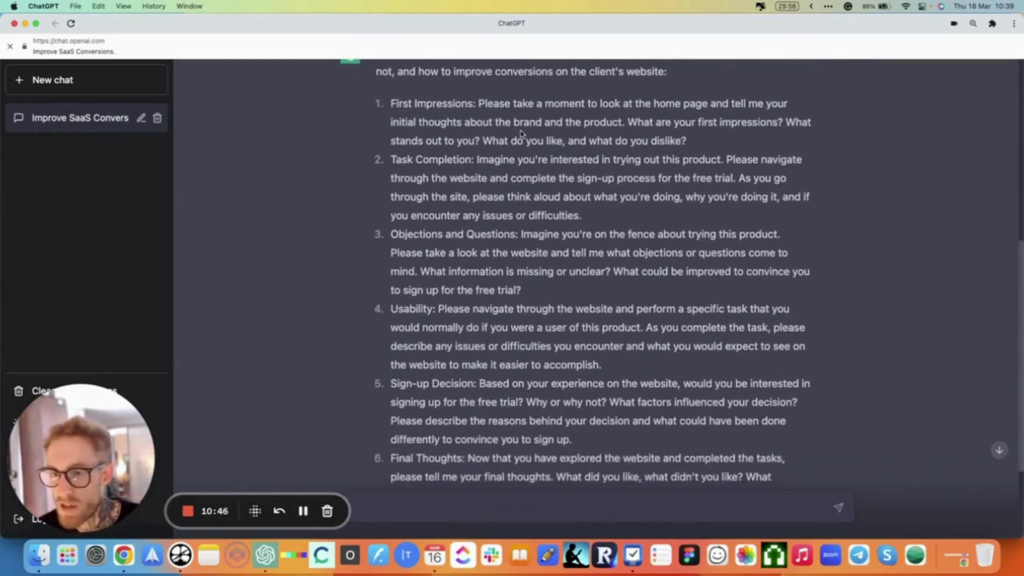
scroll(655, 136, down, 1)
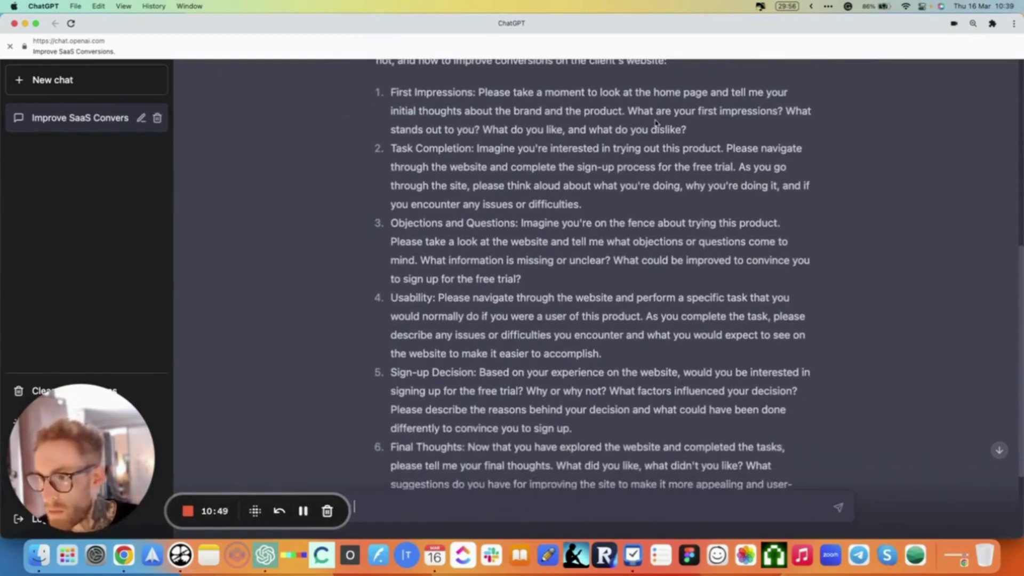
scroll(505, 136, up, 1)
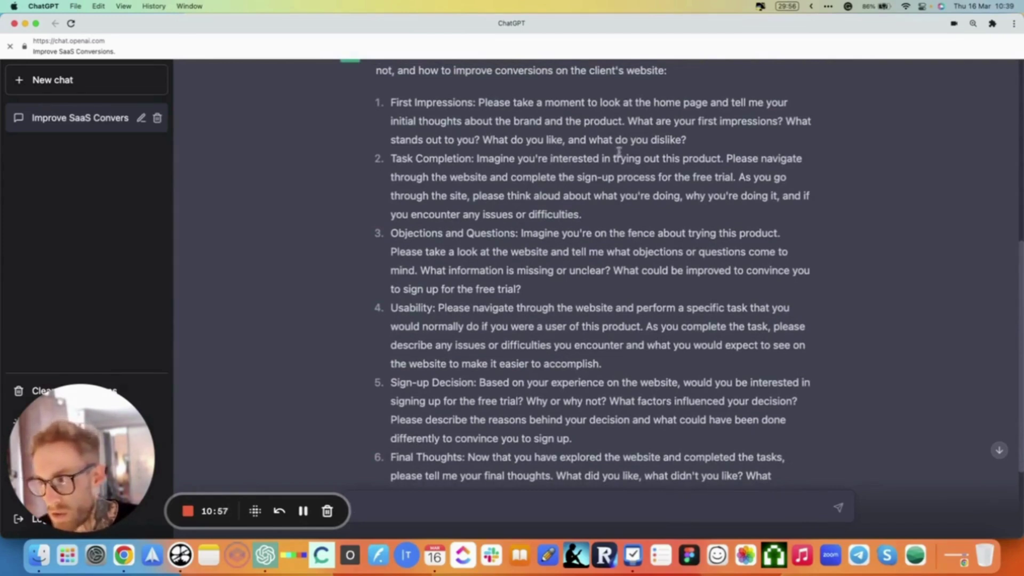
scroll(575, 168, down, 1)
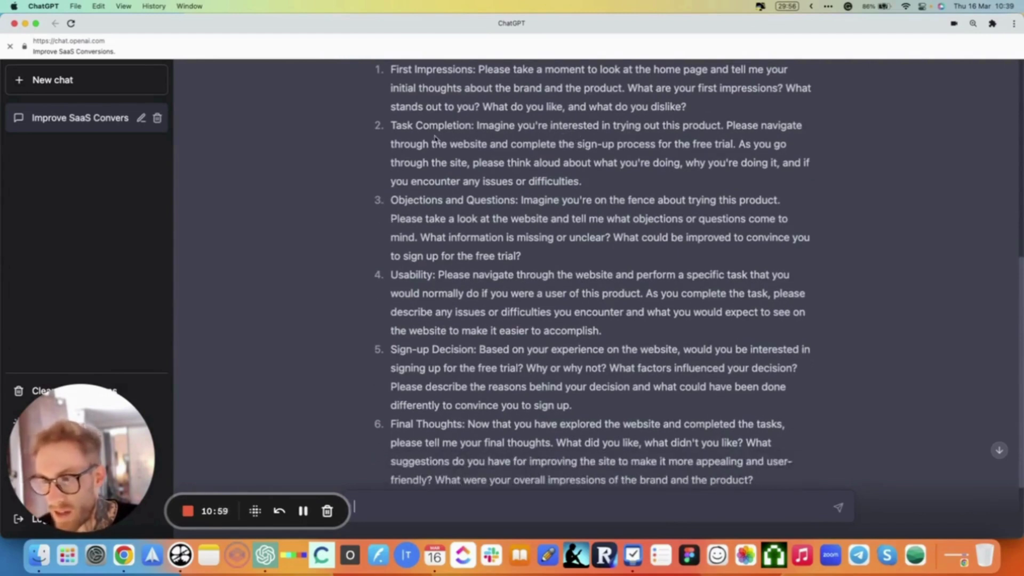
scroll(437, 139, down, 1)
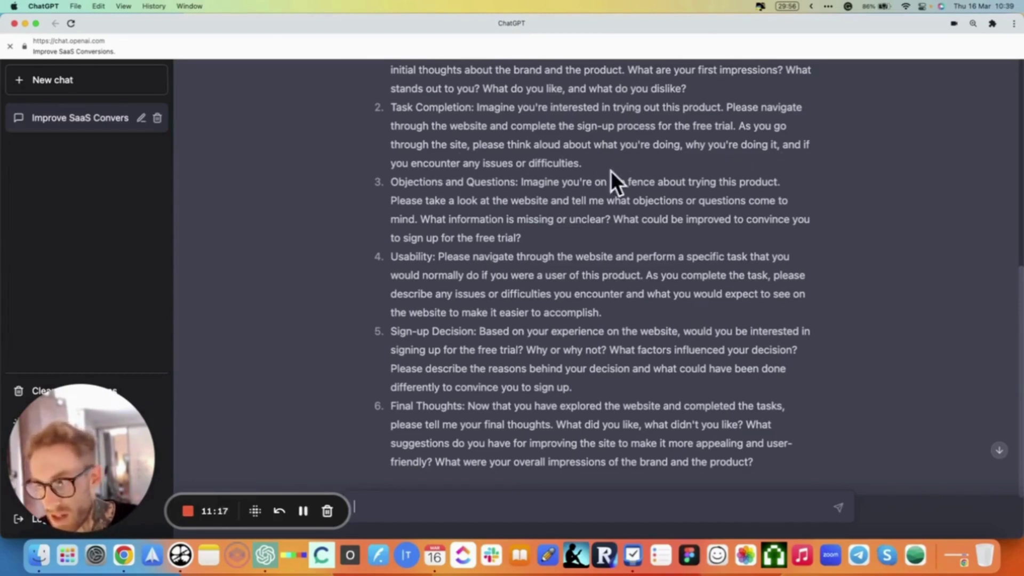
scroll(610, 170, down, 1)
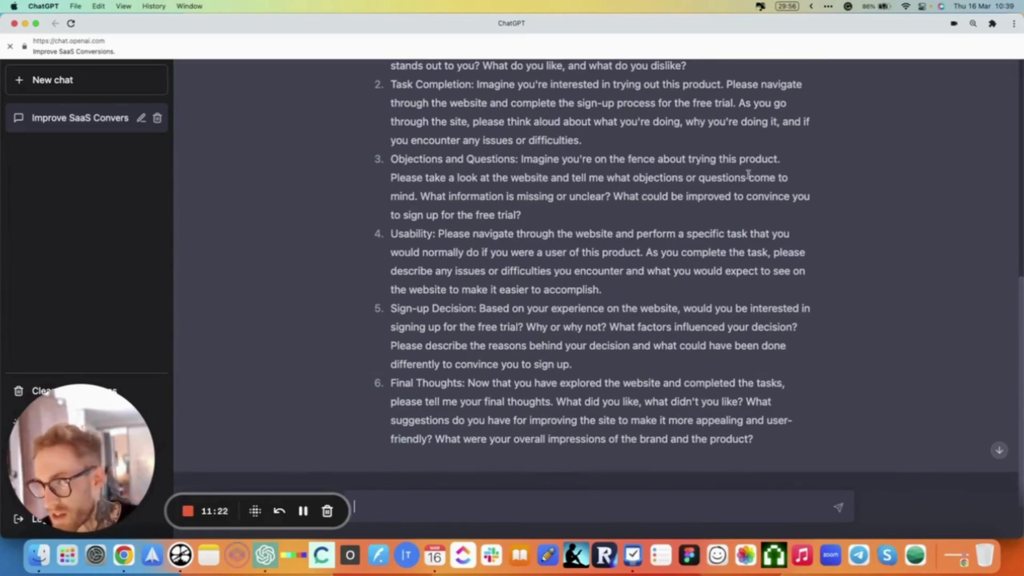
scroll(558, 187, down, 2)
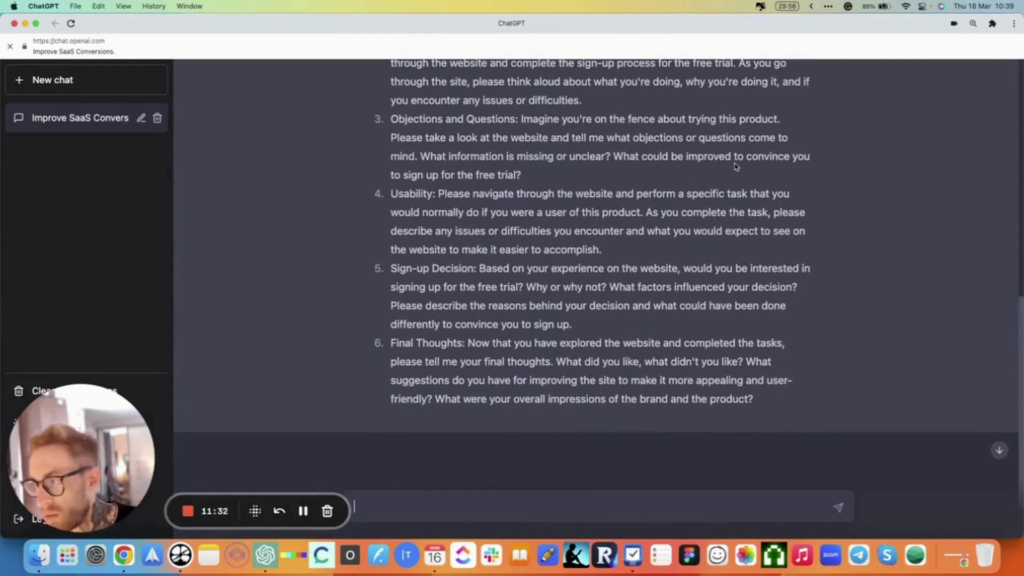
scroll(618, 167, down, 1)
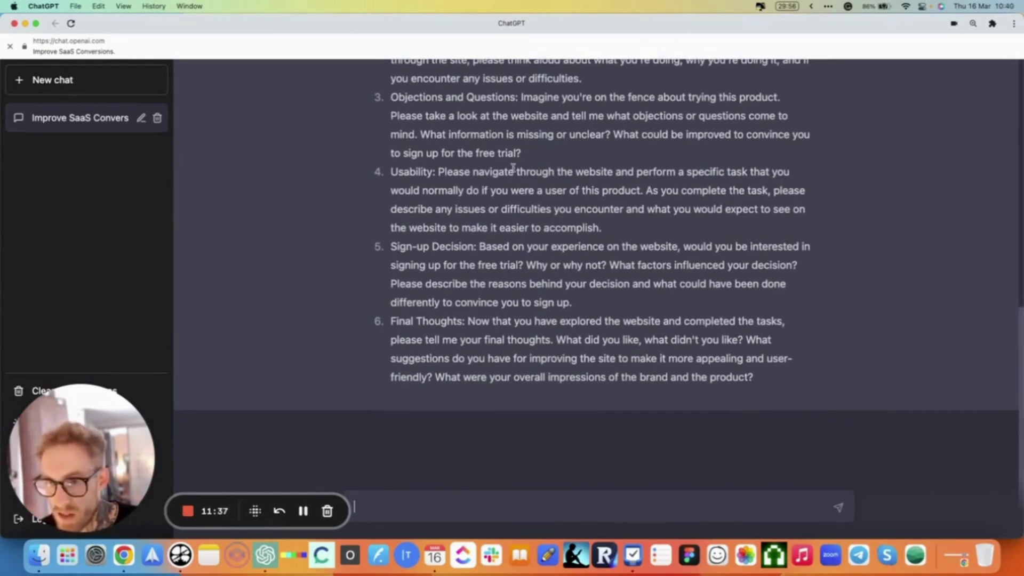
scroll(520, 176, up, 4)
scroll(513, 171, up, 2)
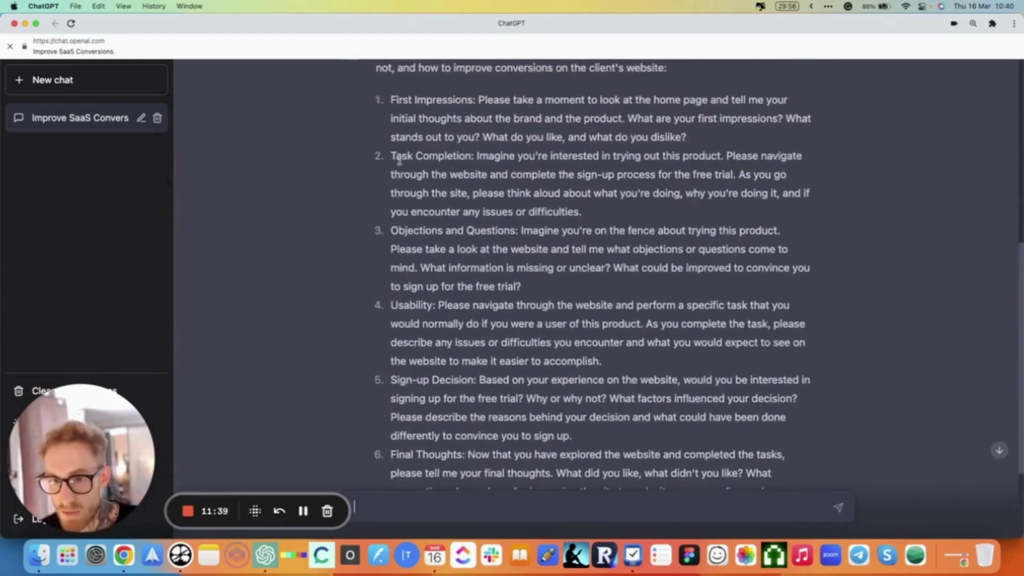
drag(390, 156, 467, 156)
scroll(469, 156, down, 5)
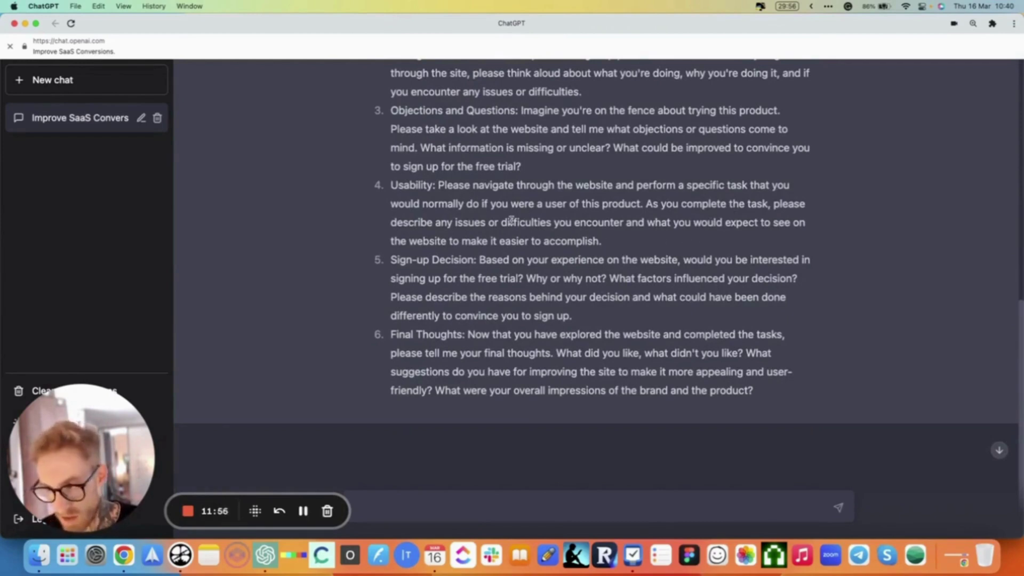
scroll(511, 220, down, 1)
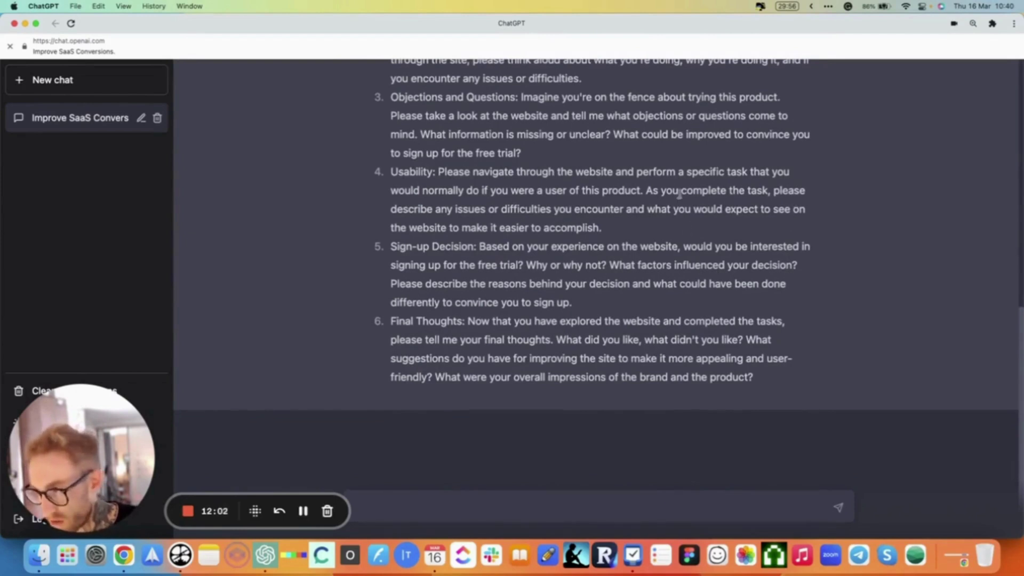
drag(646, 191, 595, 222)
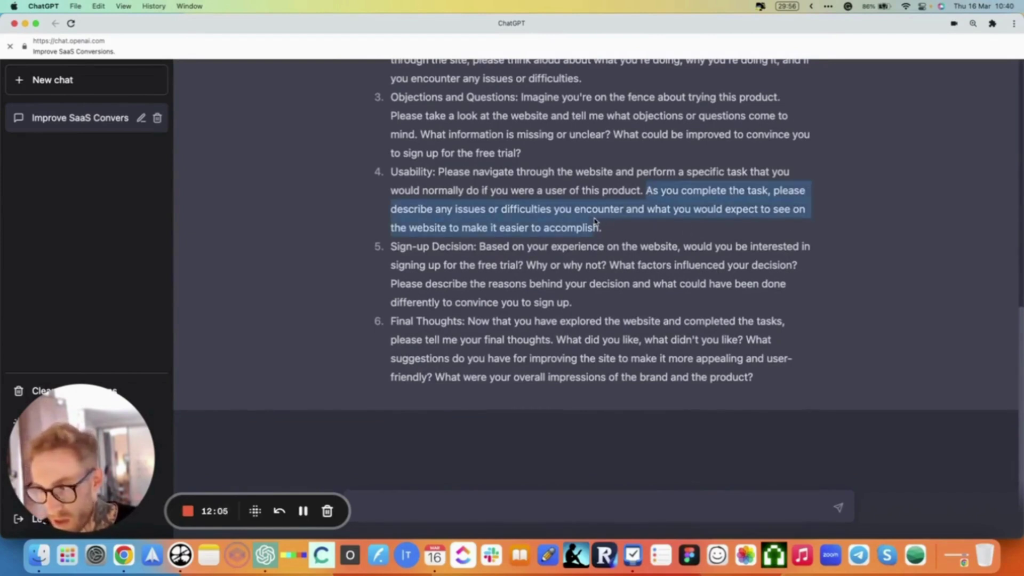
click(656, 221)
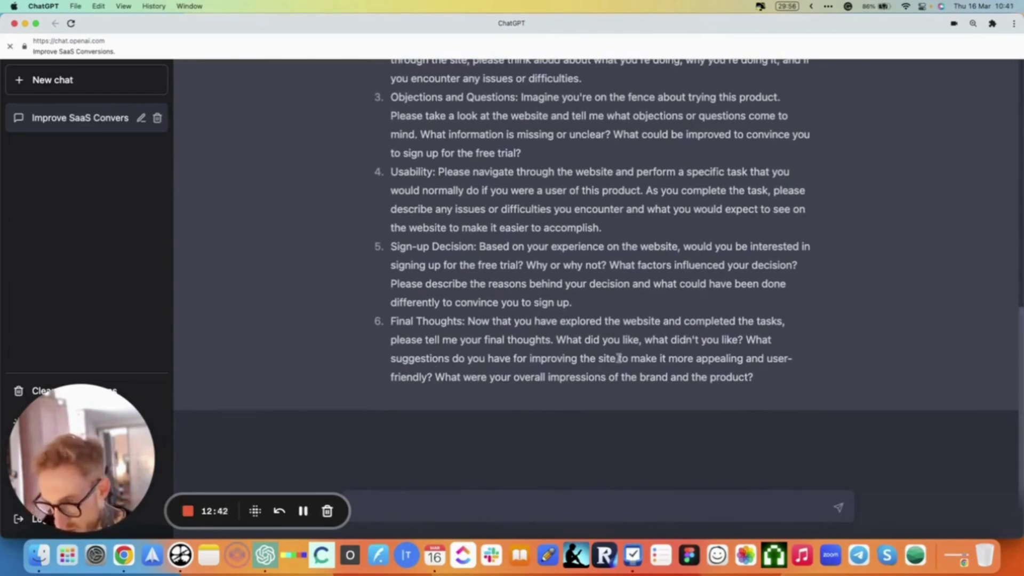
scroll(618, 358, up, 1)
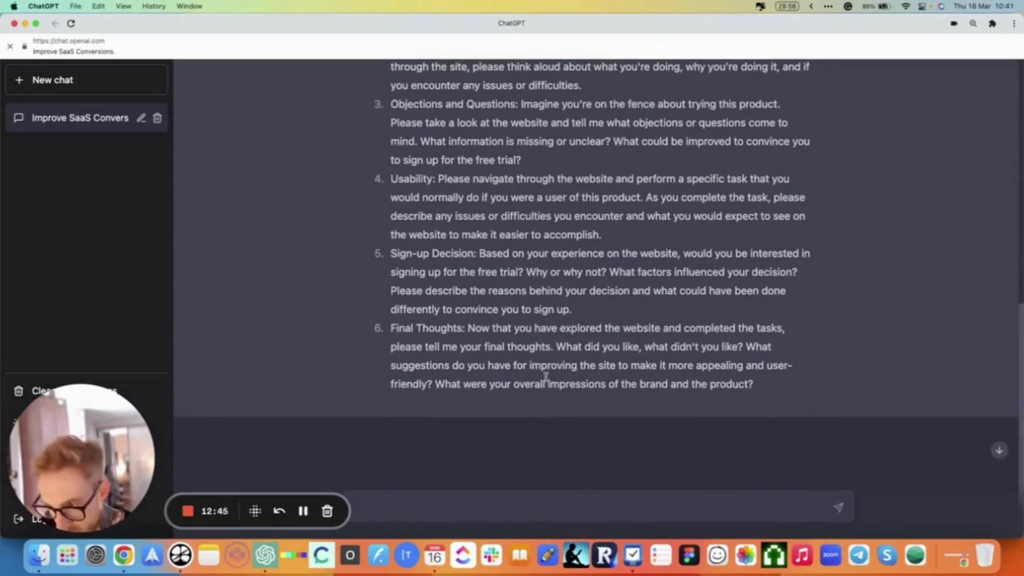
scroll(546, 376, down, 1)
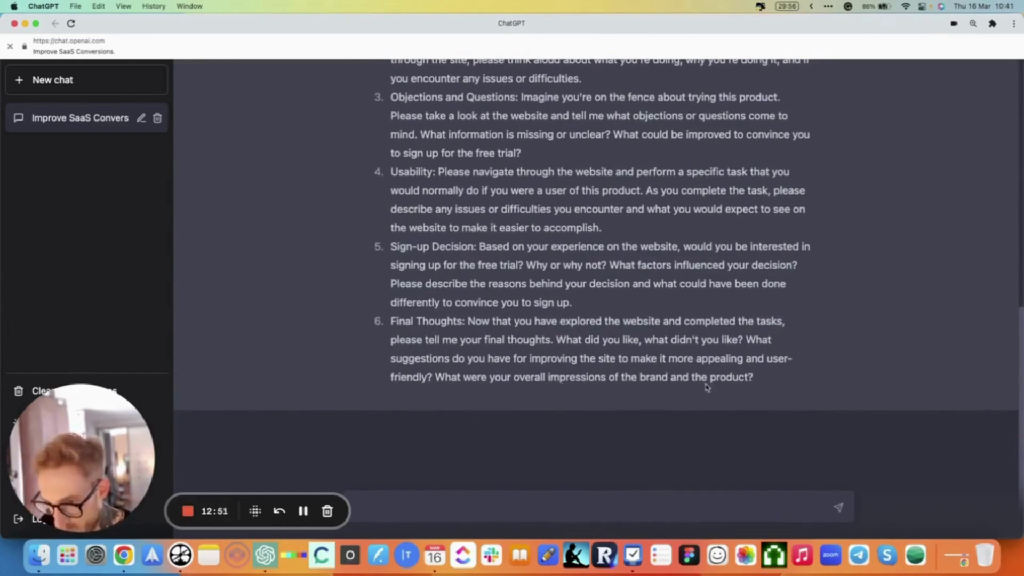
scroll(451, 314, up, 2)
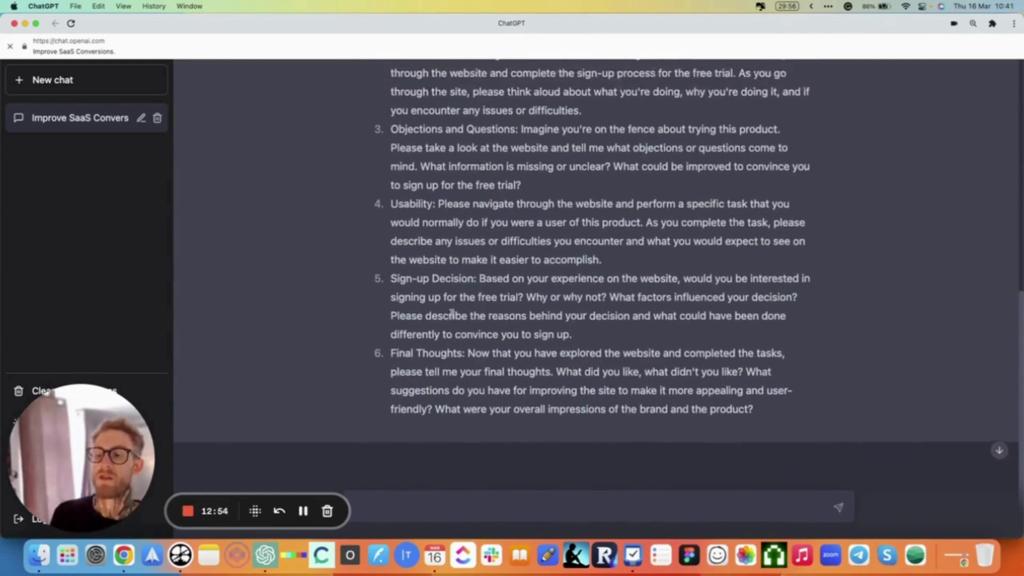
scroll(452, 313, up, 4)
scroll(453, 314, up, 2)
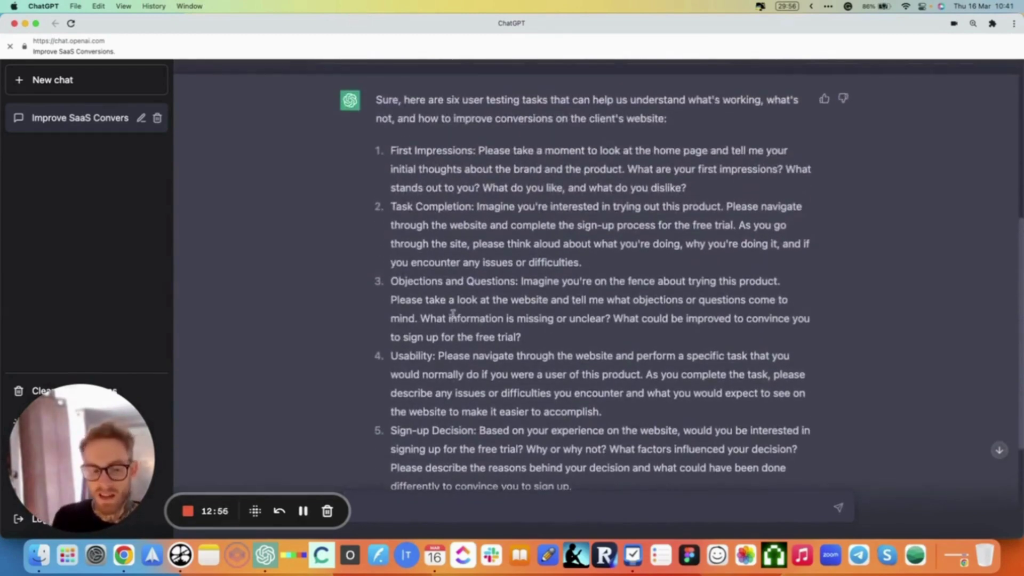
scroll(448, 315, down, 2)
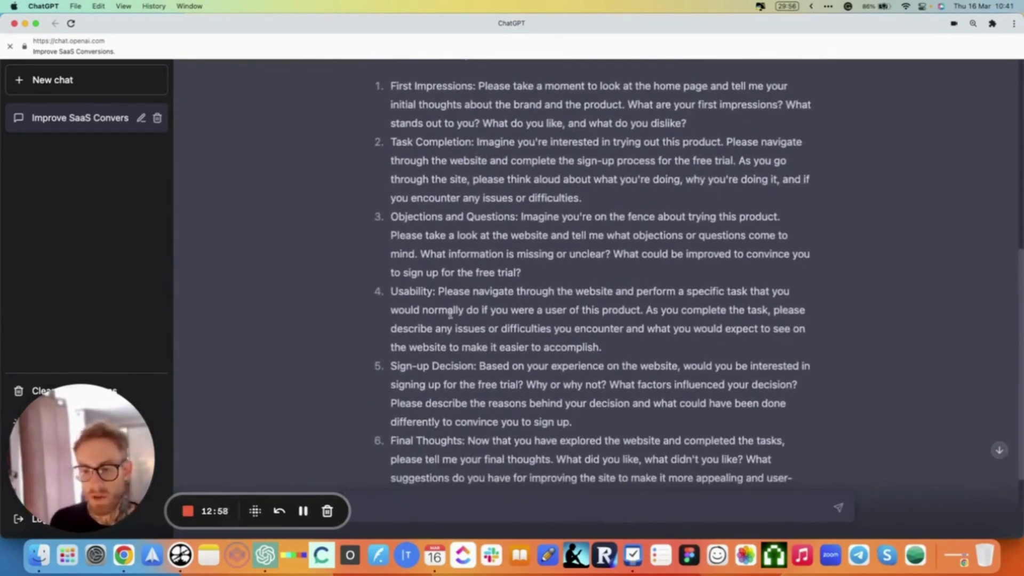
scroll(577, 283, down, 2)
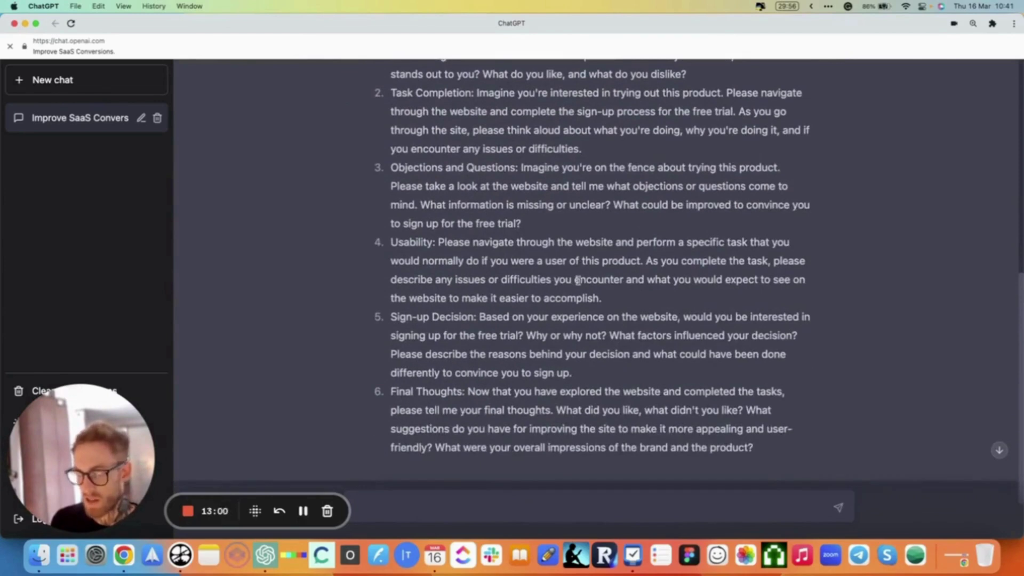
scroll(578, 281, up, 6)
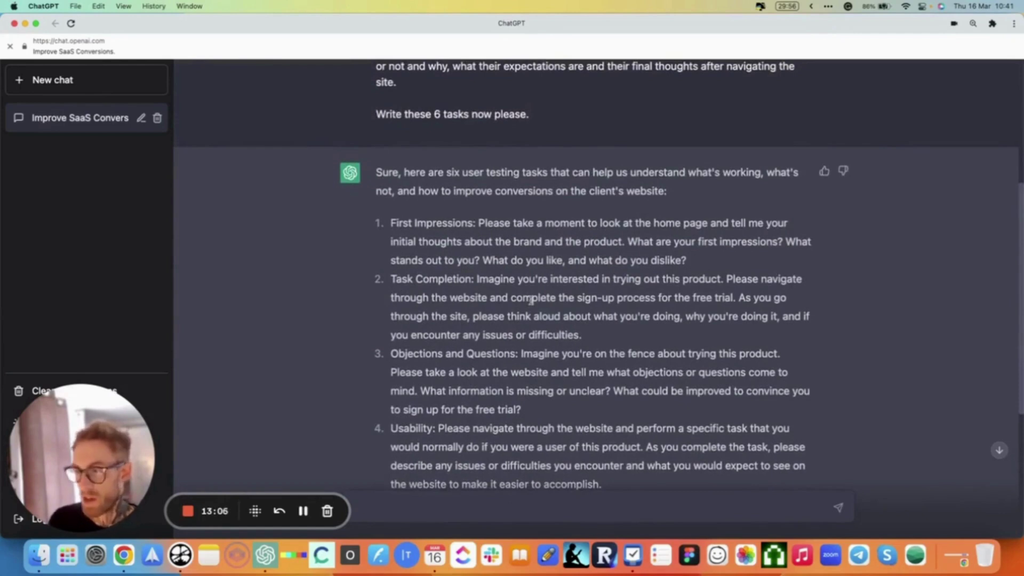
scroll(580, 273, down, 4)
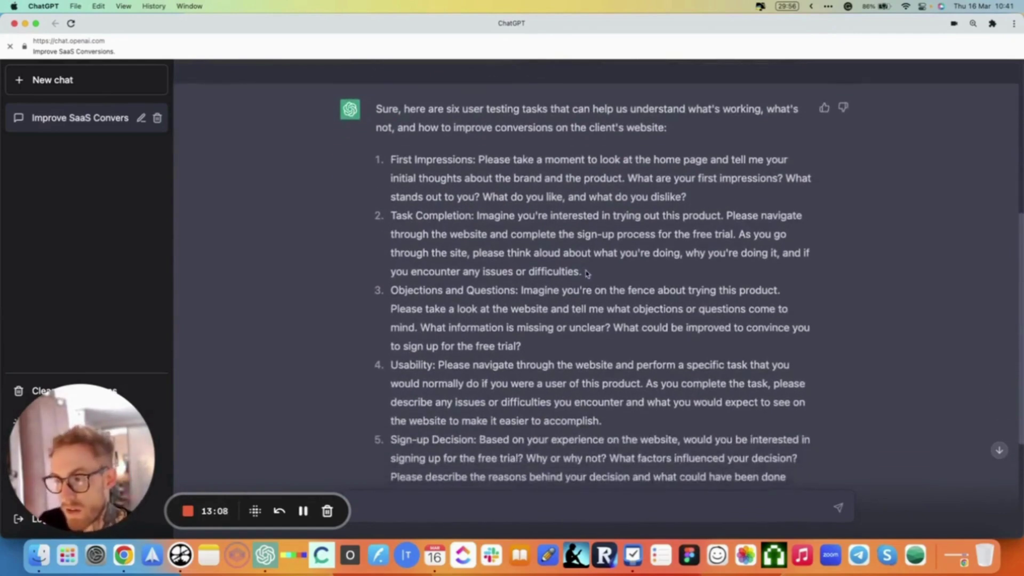
scroll(719, 213, down, 2)
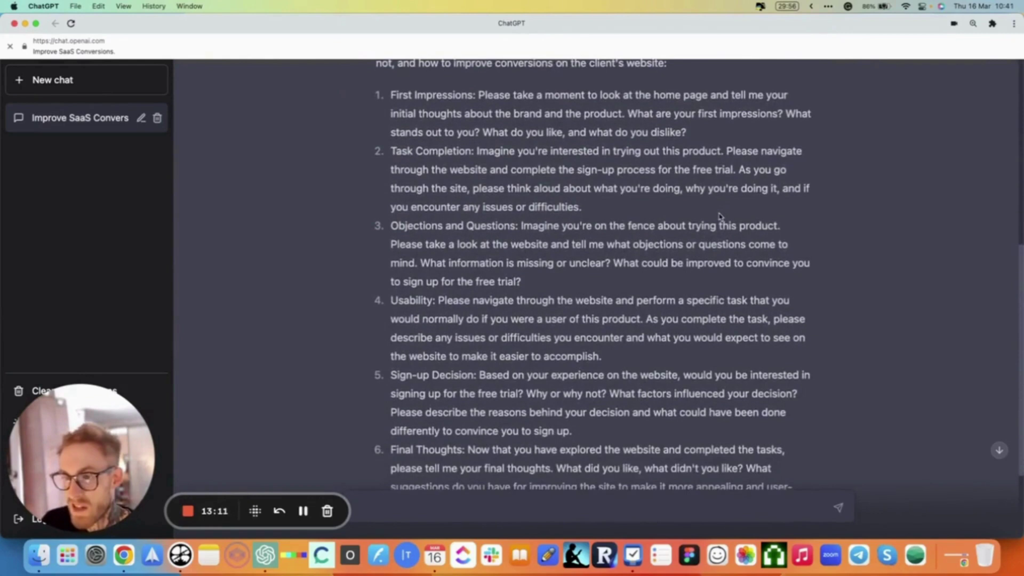
scroll(522, 237, down, 1)
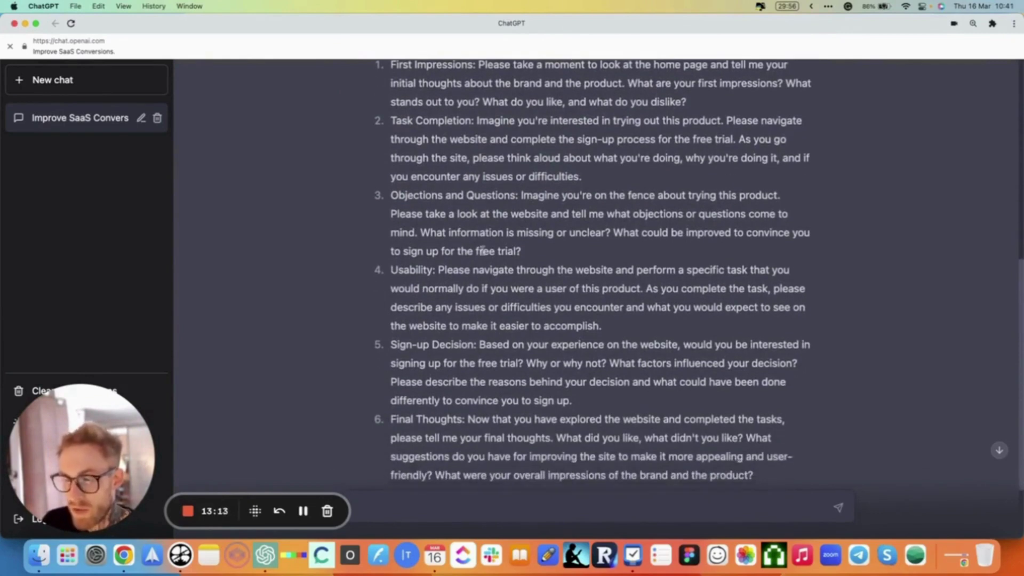
click(180, 554)
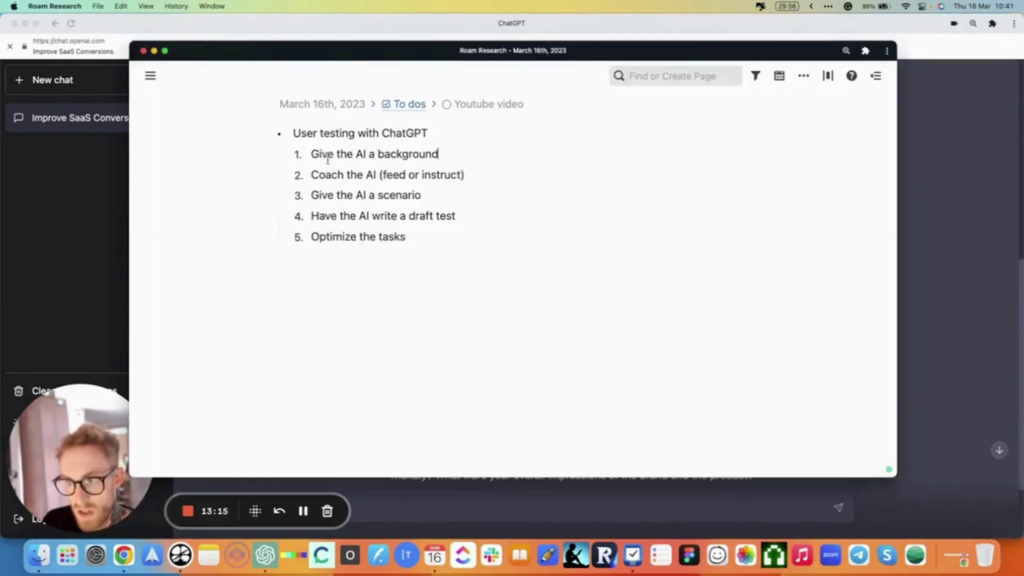
click(435, 155)
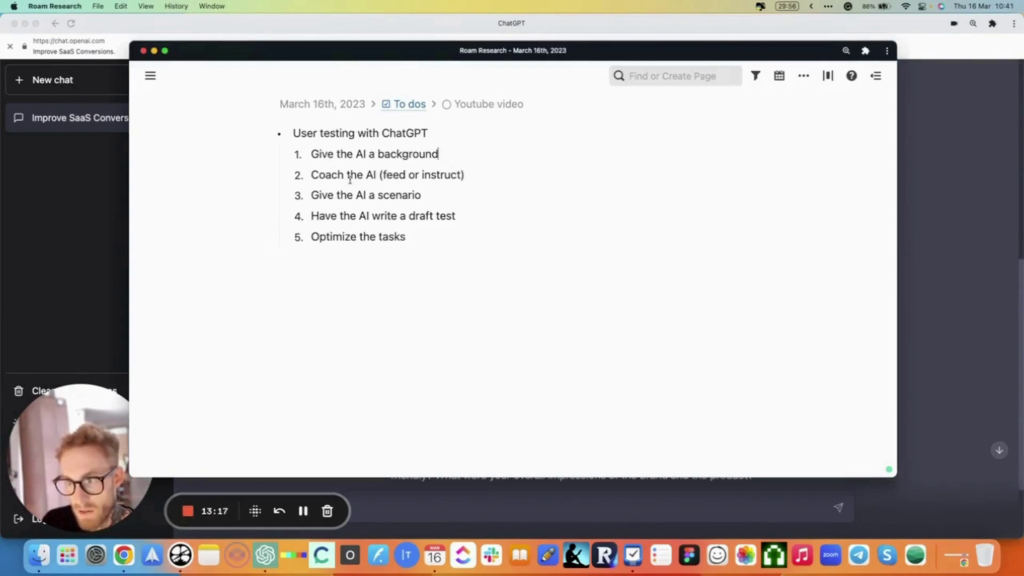
click(318, 175)
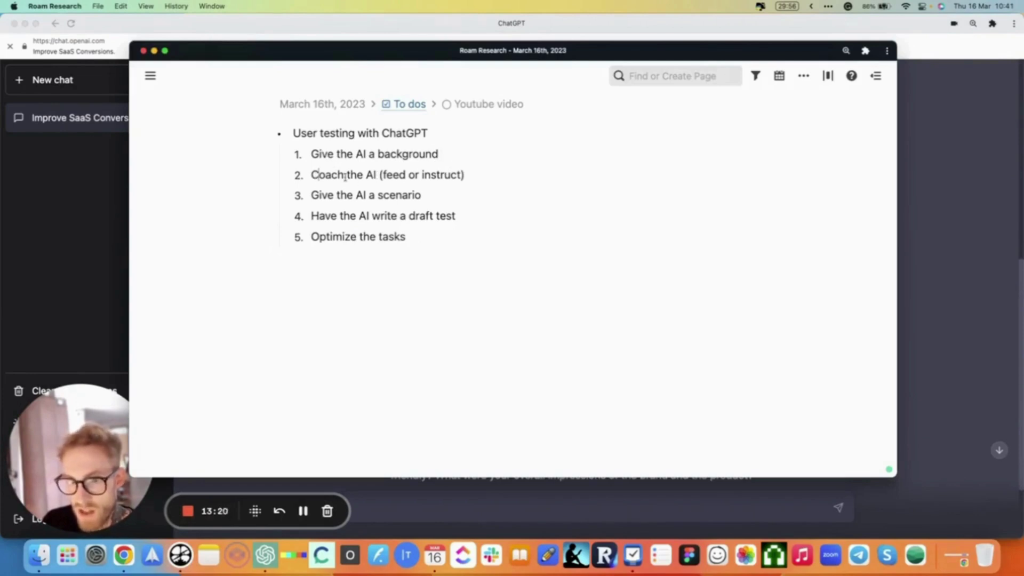
click(329, 195)
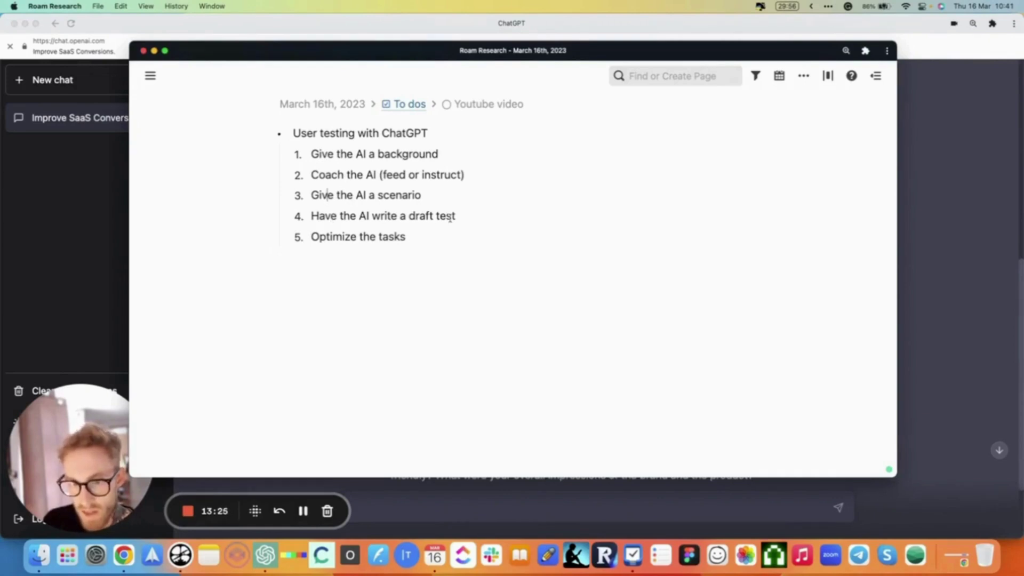
click(341, 236)
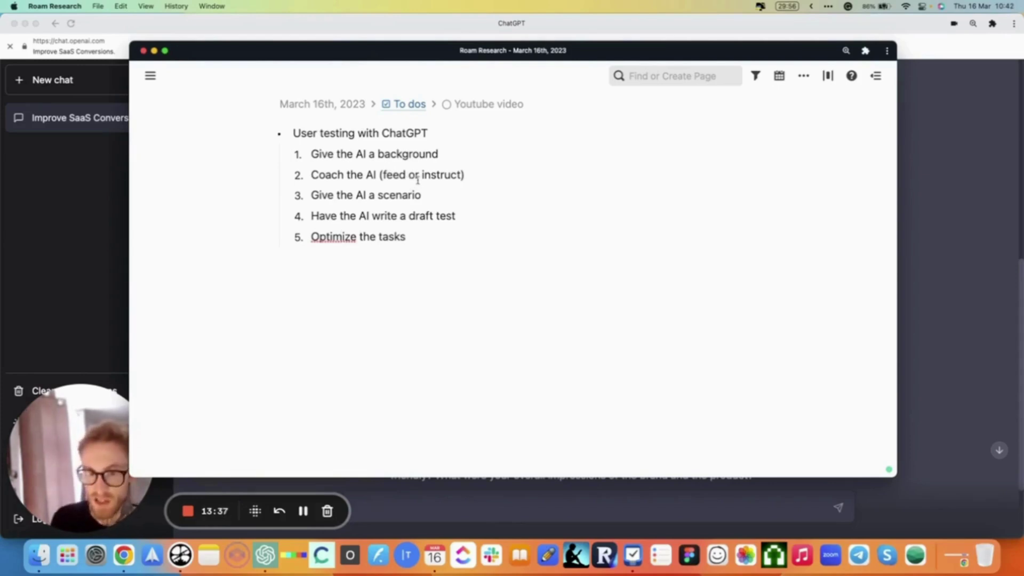
click(512, 505)
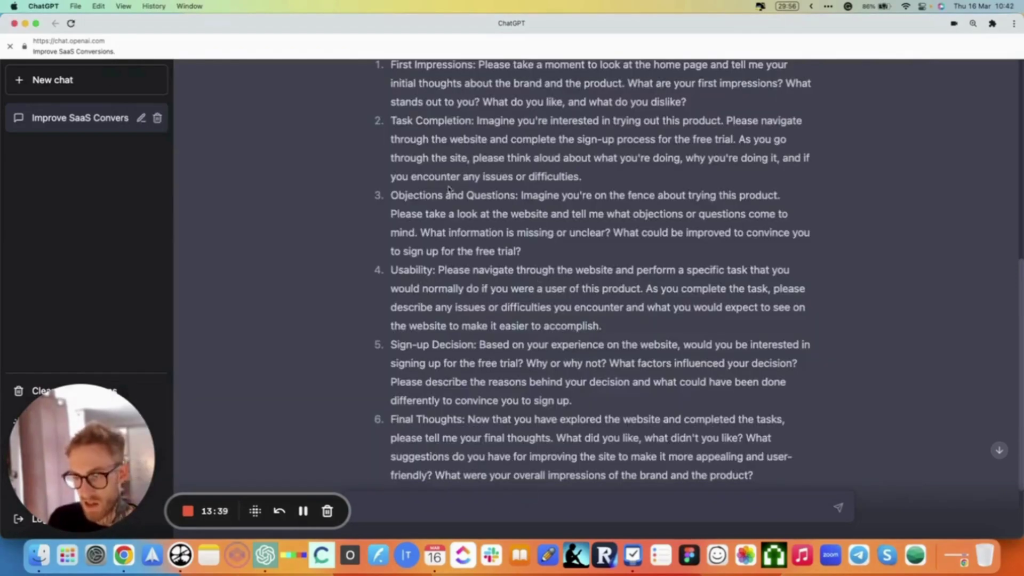
scroll(419, 180, up, 2)
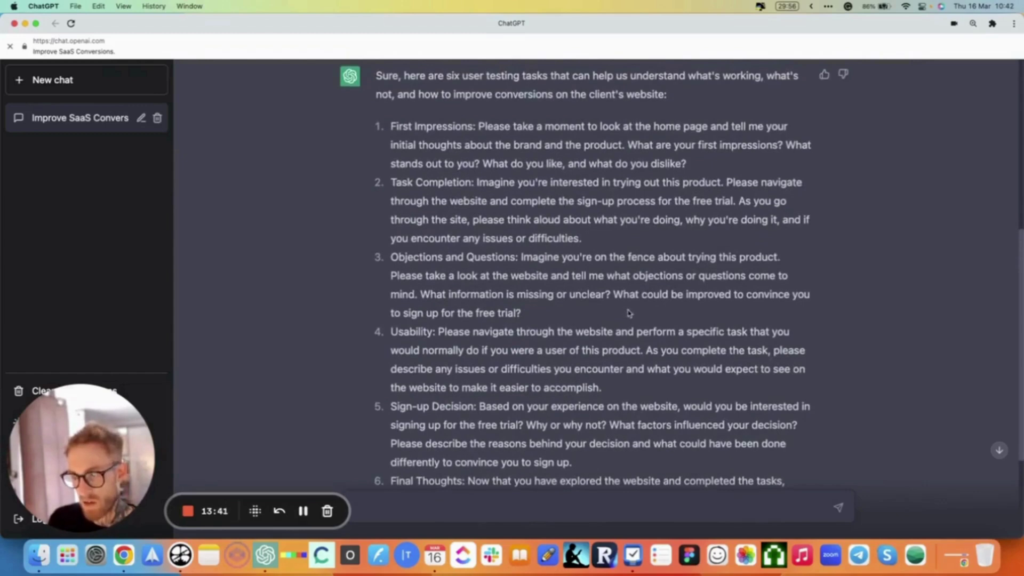
scroll(624, 311, down, 2)
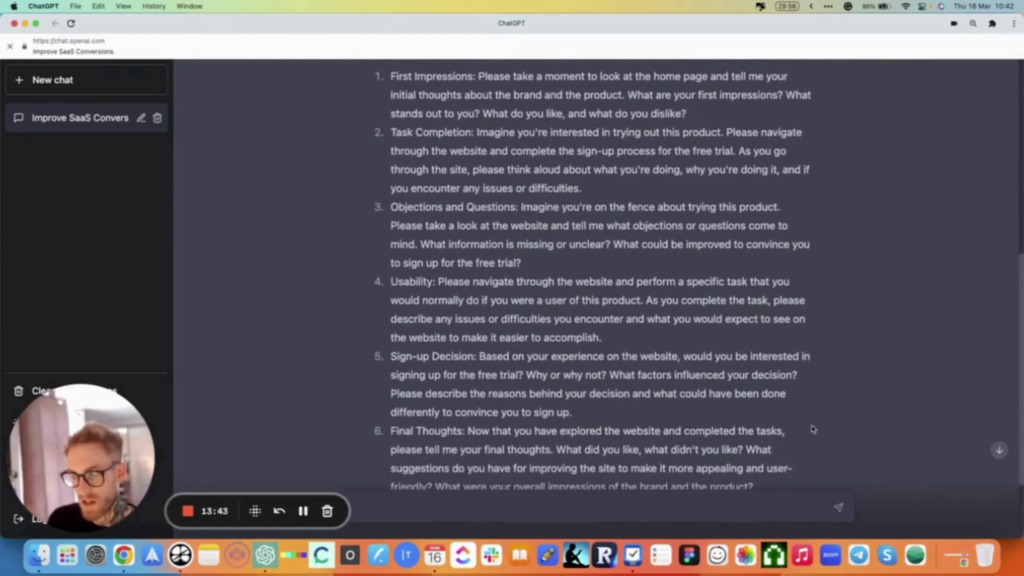
scroll(516, 459, down, 1)
scroll(476, 500, down, 1)
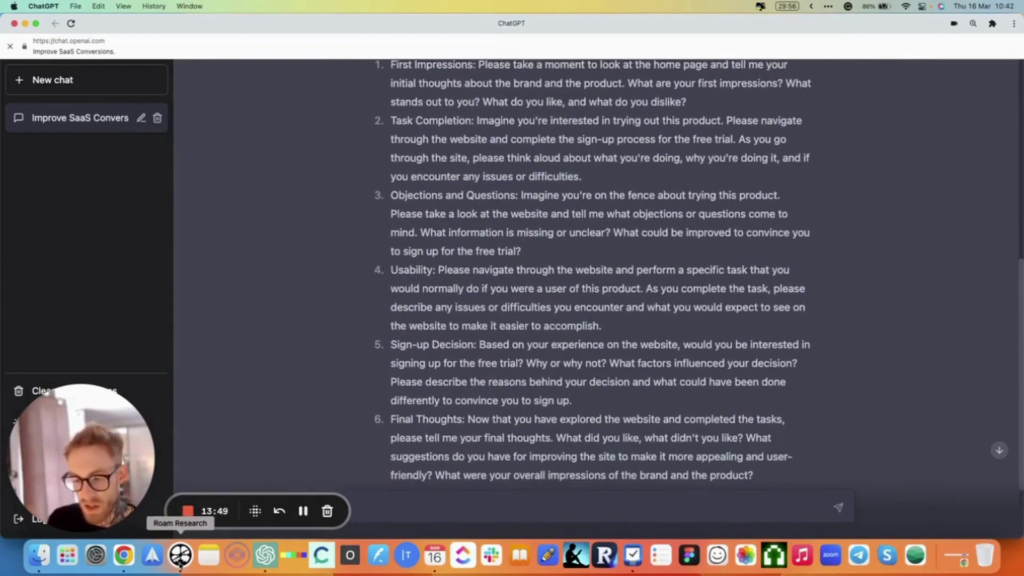
click(181, 555)
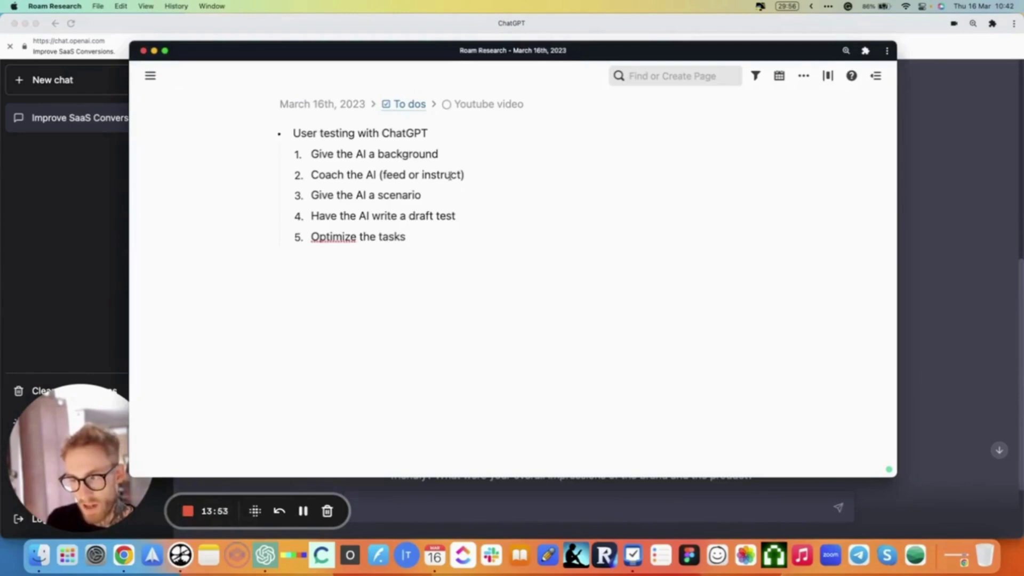
click(425, 491)
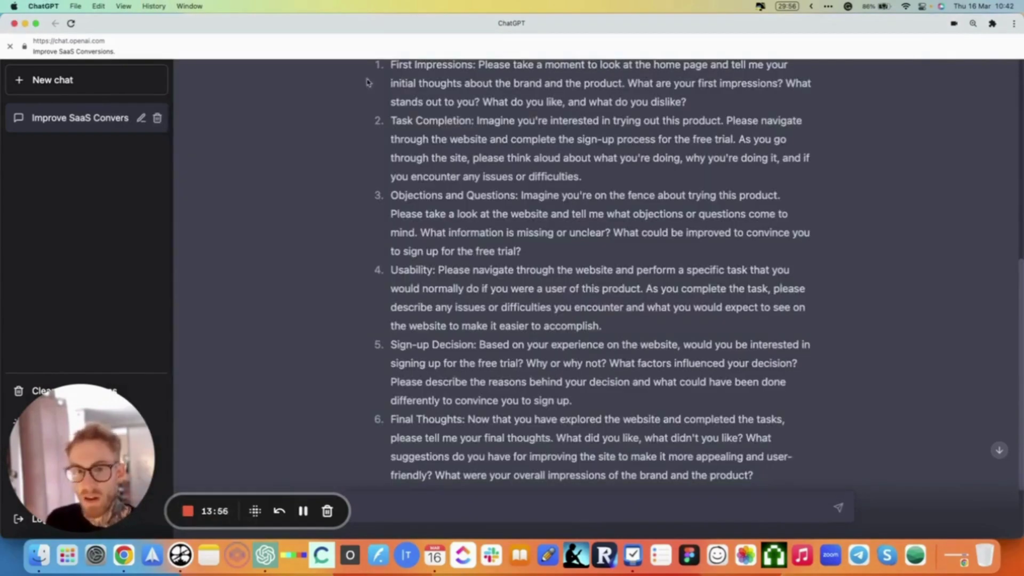
Step: Scroll the NN/g article to its Conclusion and select the three-point checklist for good task scenarios
click(123, 555)
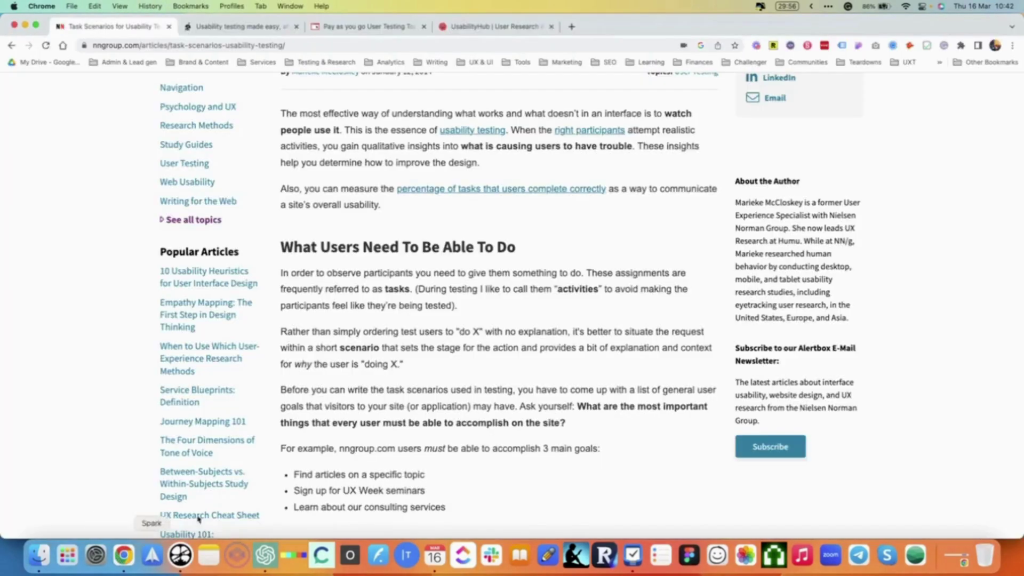
scroll(360, 195, down, 5)
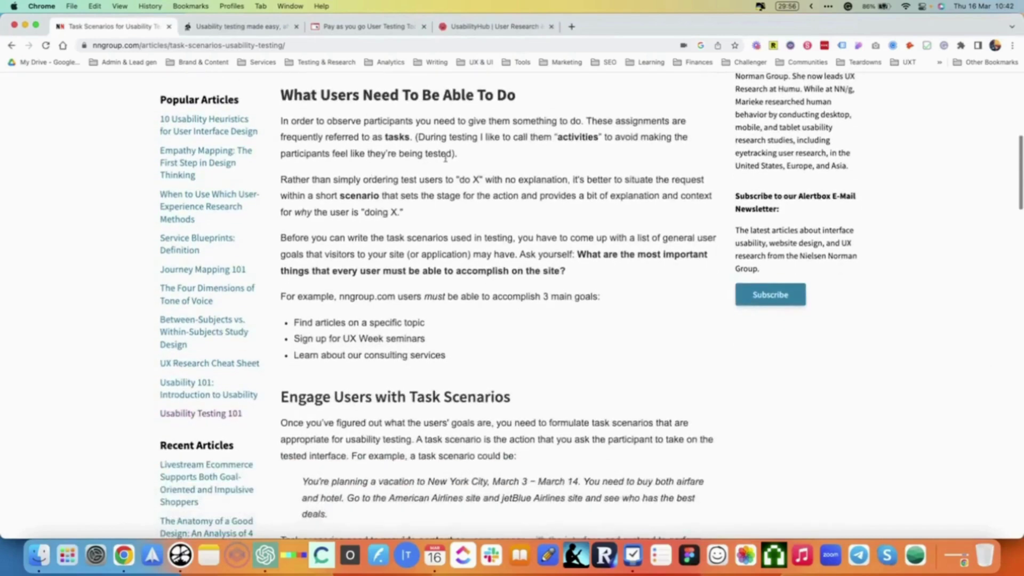
scroll(445, 158, up, 8)
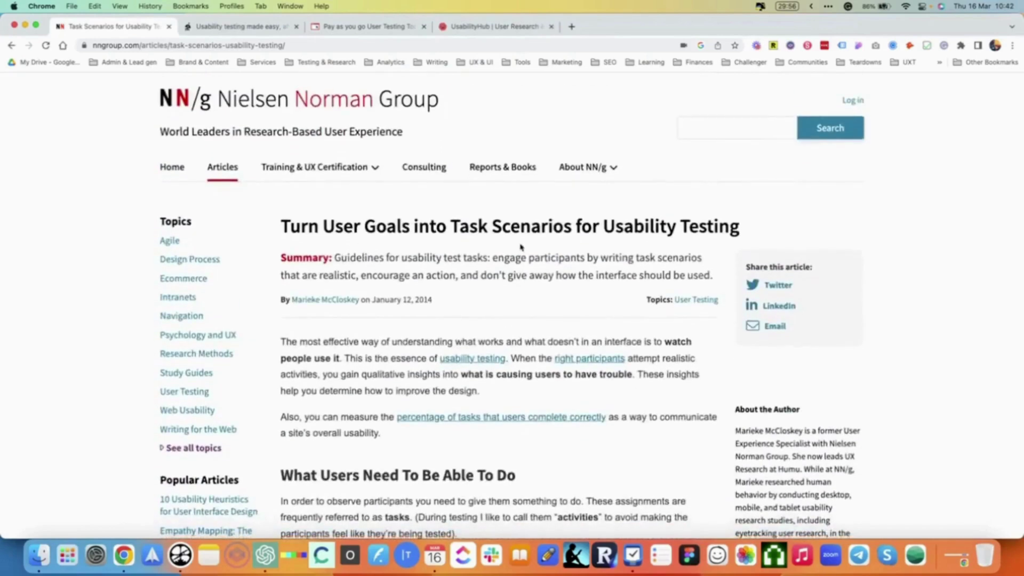
scroll(594, 243, down, 15)
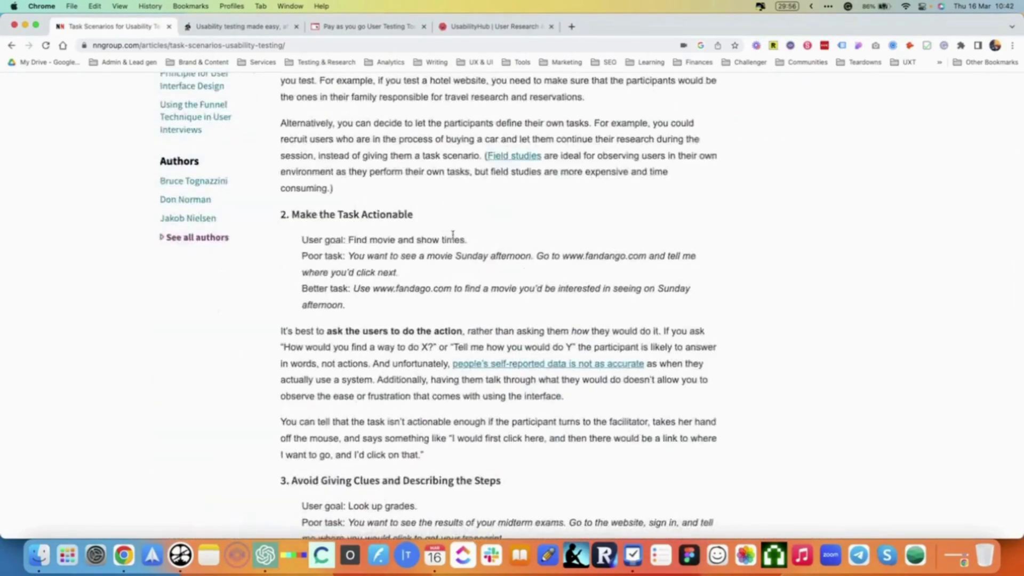
scroll(453, 235, down, 10)
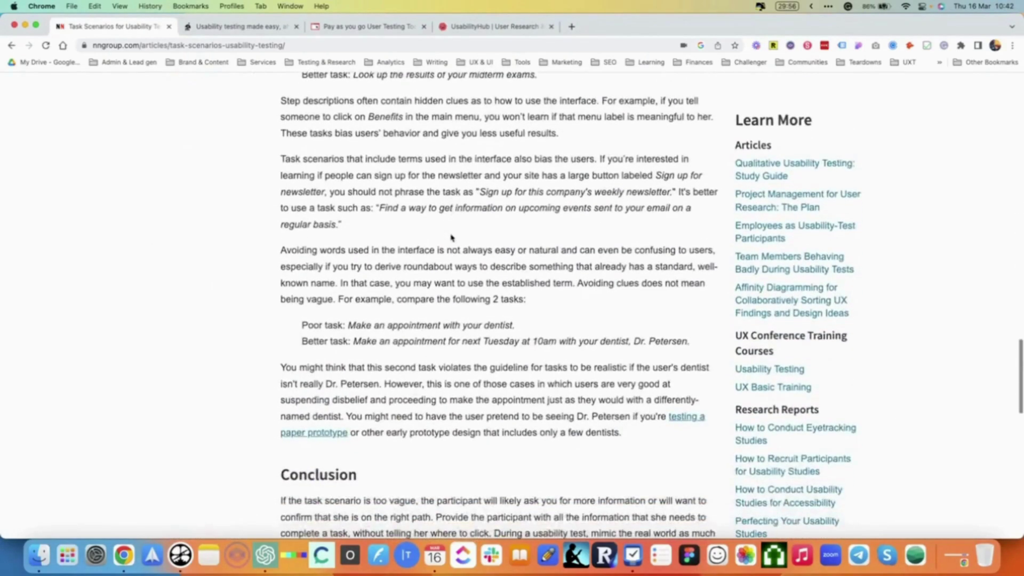
scroll(476, 229, up, 5)
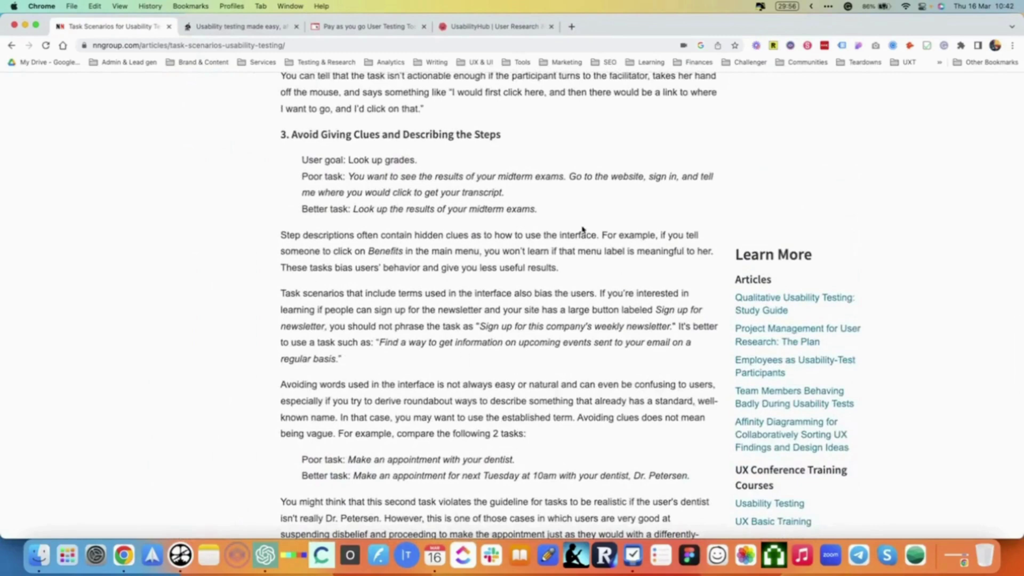
scroll(582, 229, down, 12)
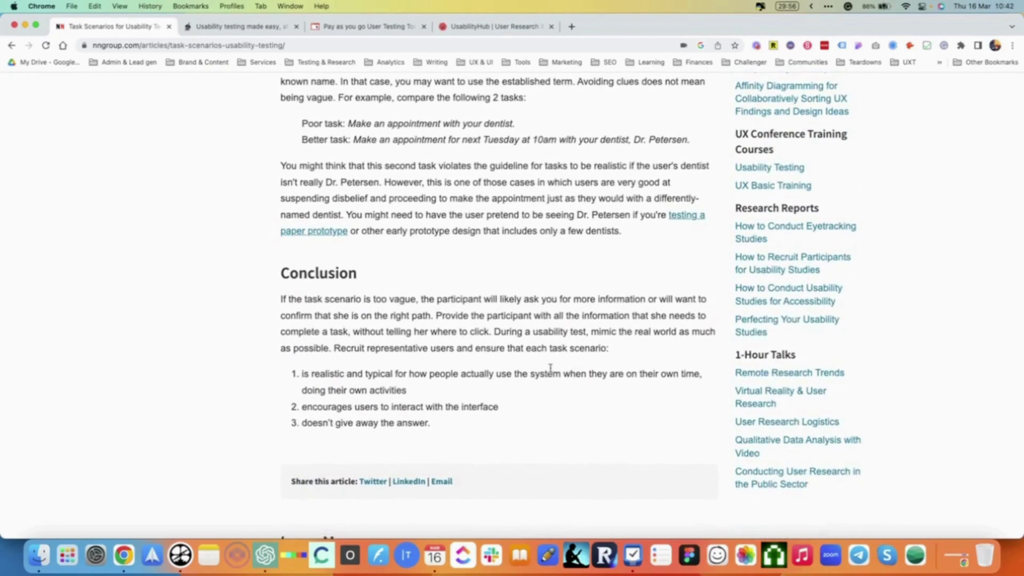
scroll(512, 352, down, 1)
drag(476, 347, 562, 419)
key(cmd+c)
scroll(570, 414, up, 2)
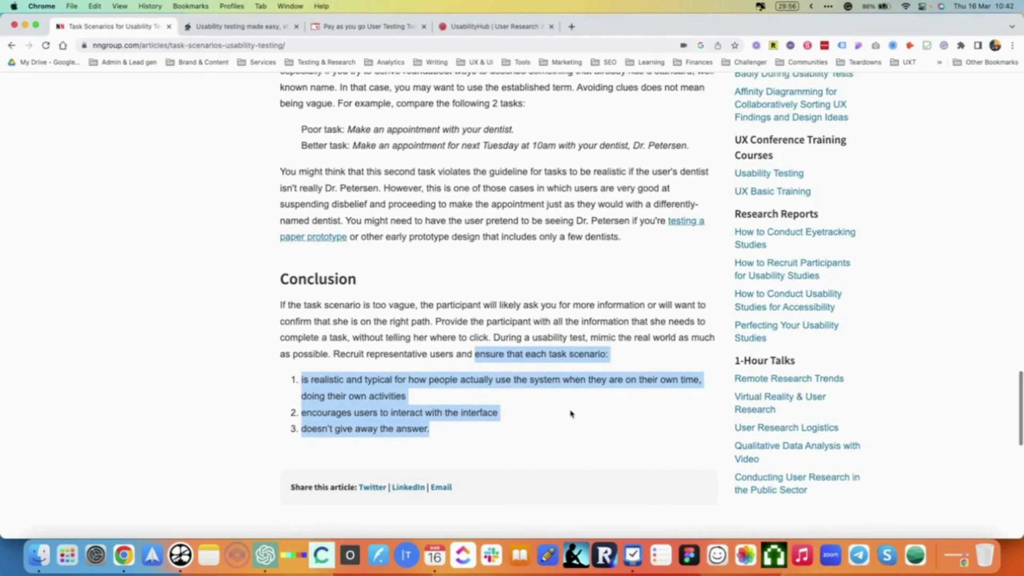
Step: Paste the NN/g criteria under the line 'Improve these tasks by making sure that each one is:'
click(265, 554)
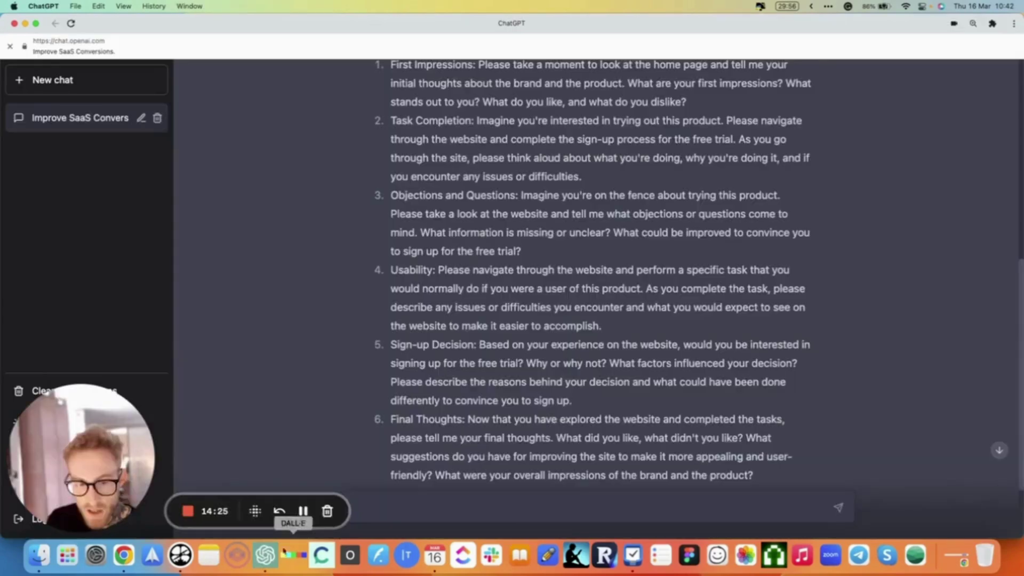
scroll(419, 496, down, 2)
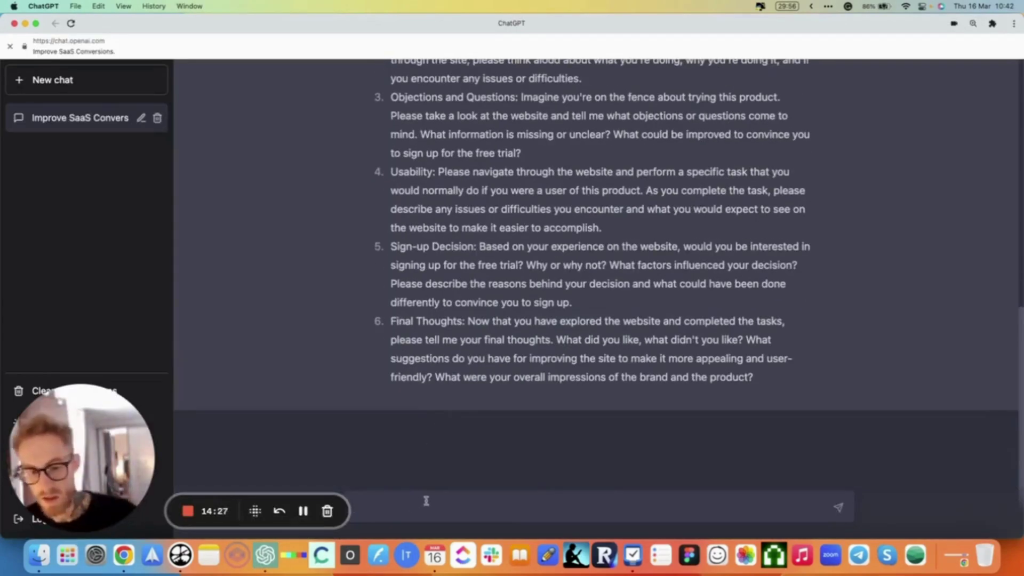
click(422, 498)
key(cmd+v)
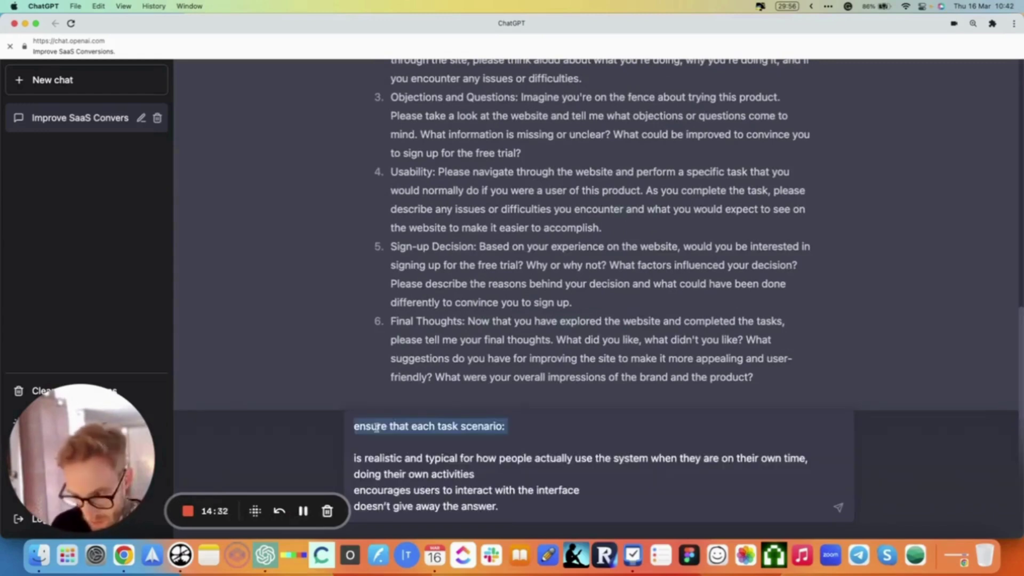
text(Improv)
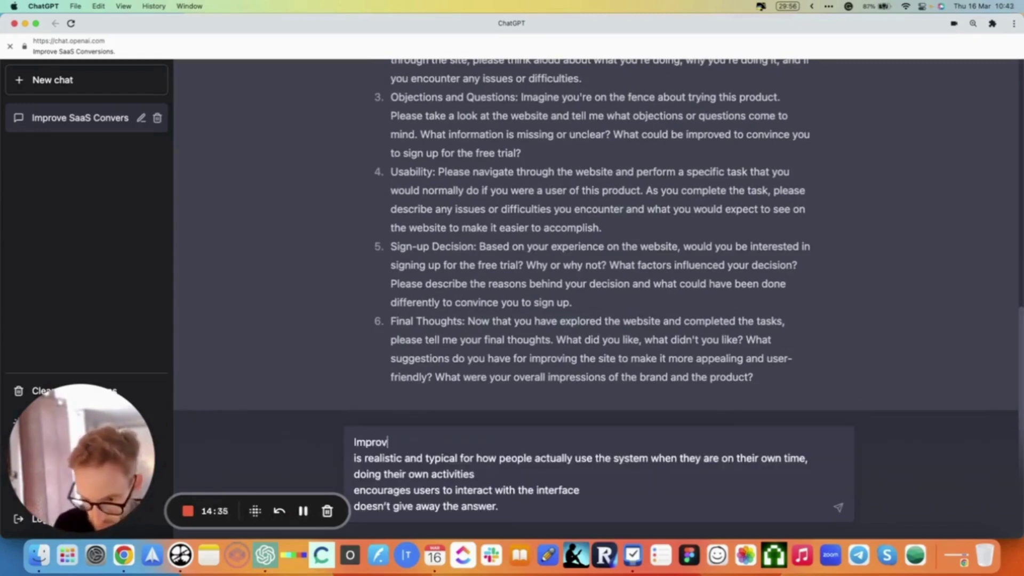
text(e these tasks by making sure that each one is:)
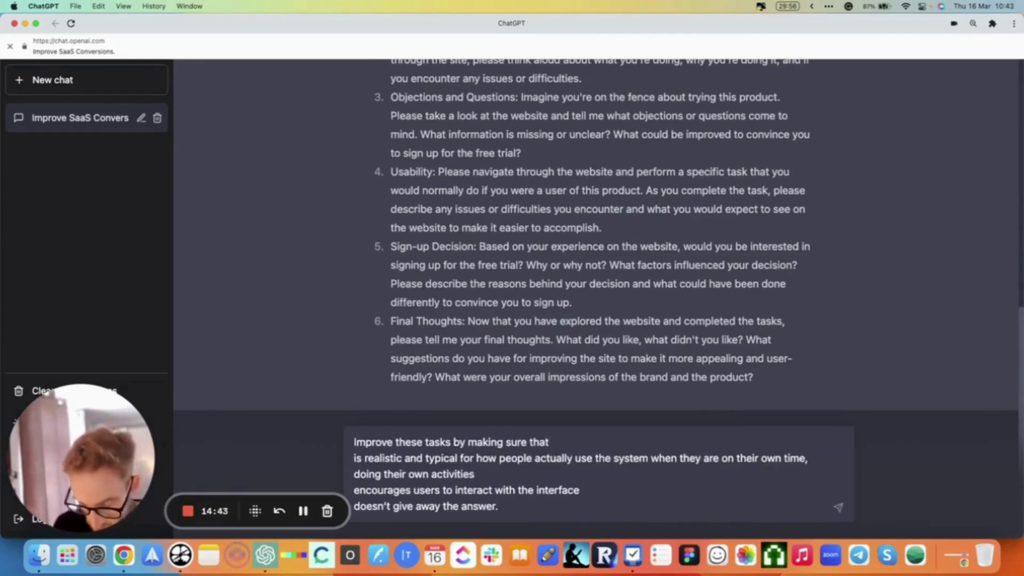
key(shift+Return)
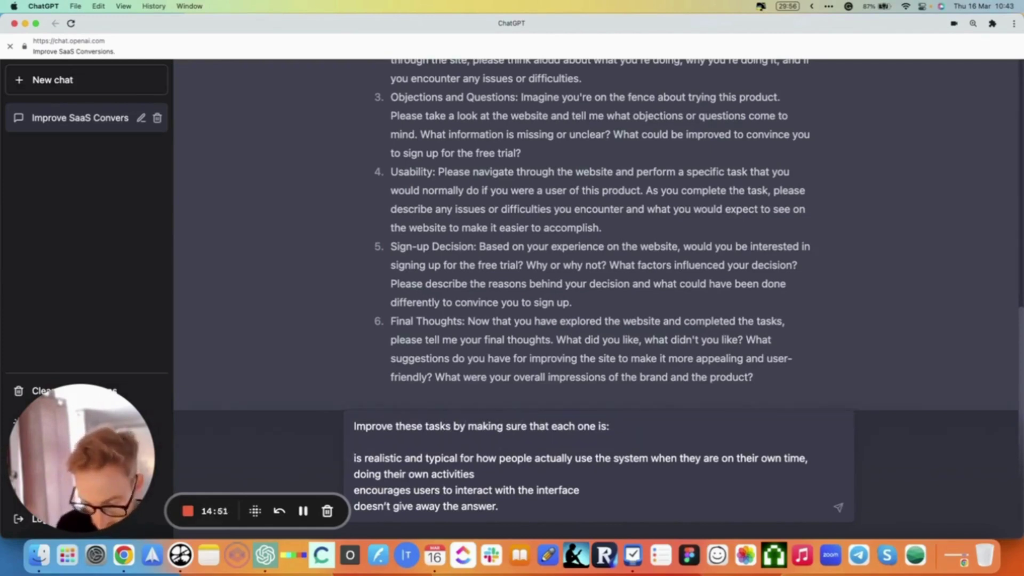
text(-)
Step: Dash each criterion, add the 'free trial' leading-words example, and start rewording the request as 'Re-write'
click(355, 490)
text(-)
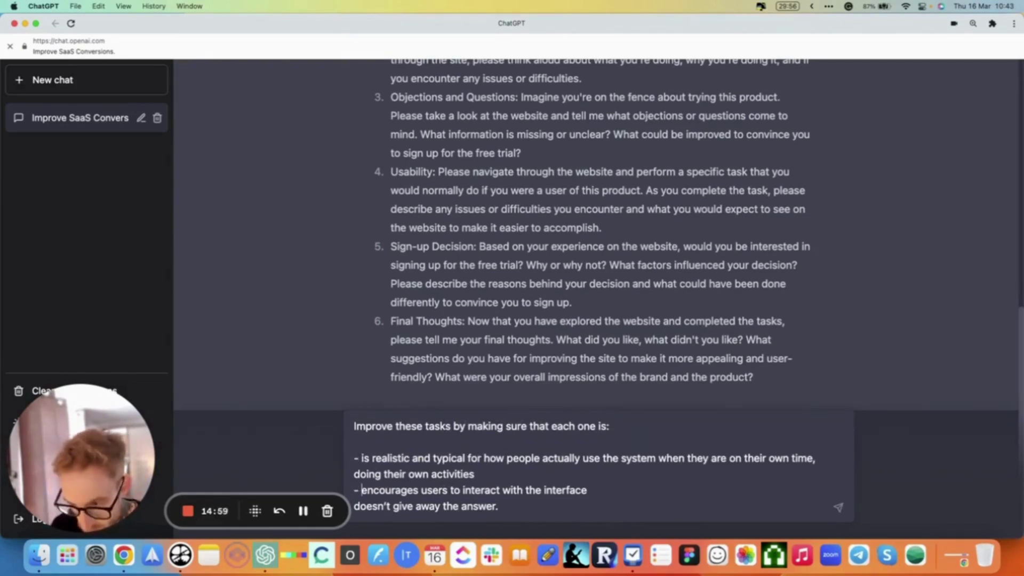
click(605, 426)
key(BackSpace)
key(BackSpace)
key(BackSpace)
click(352, 505)
text(-)
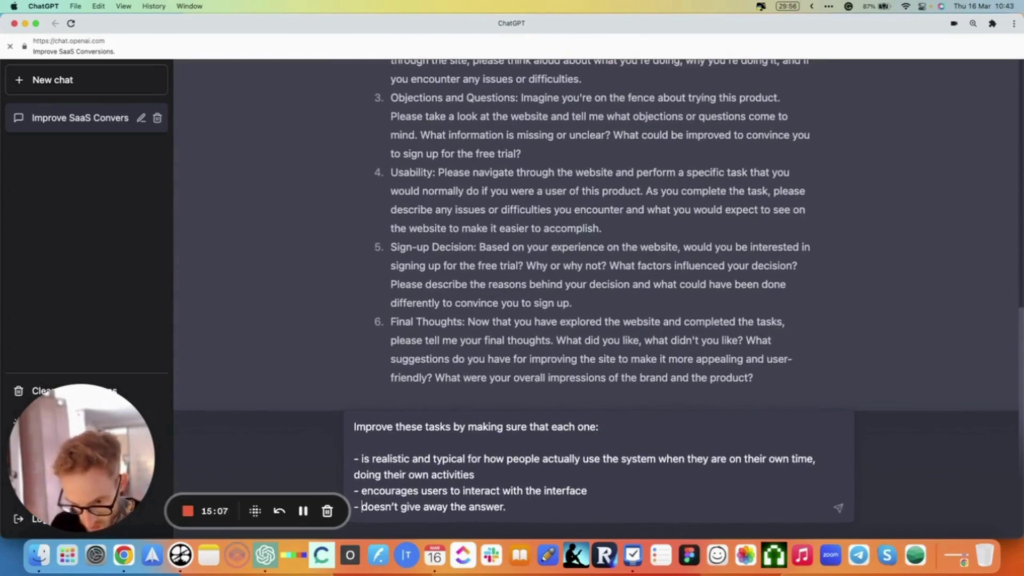
click(539, 504)
key(BackSpace)
text((for example, mentioning the )
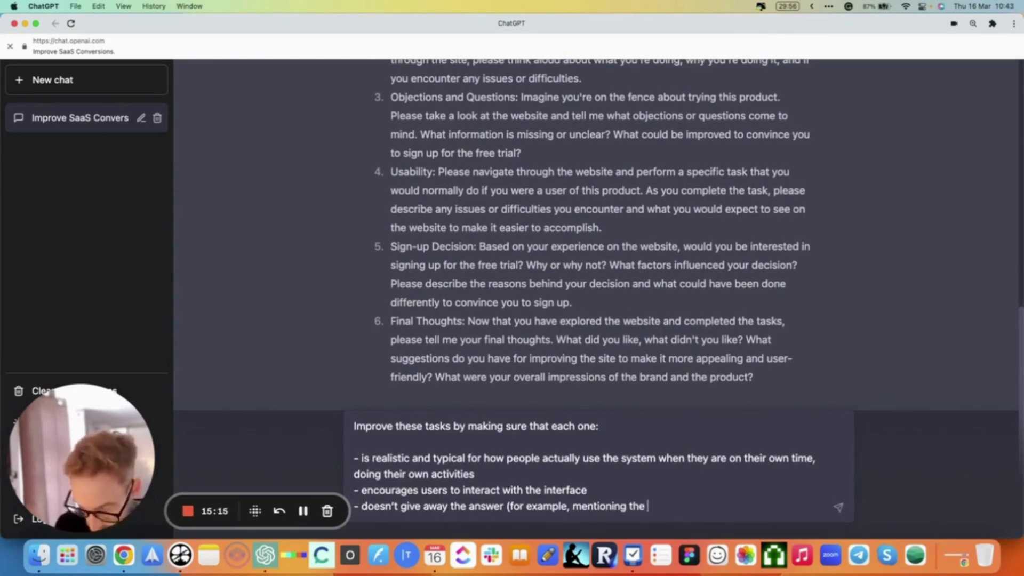
text(words 'free trial' might lead them to look)
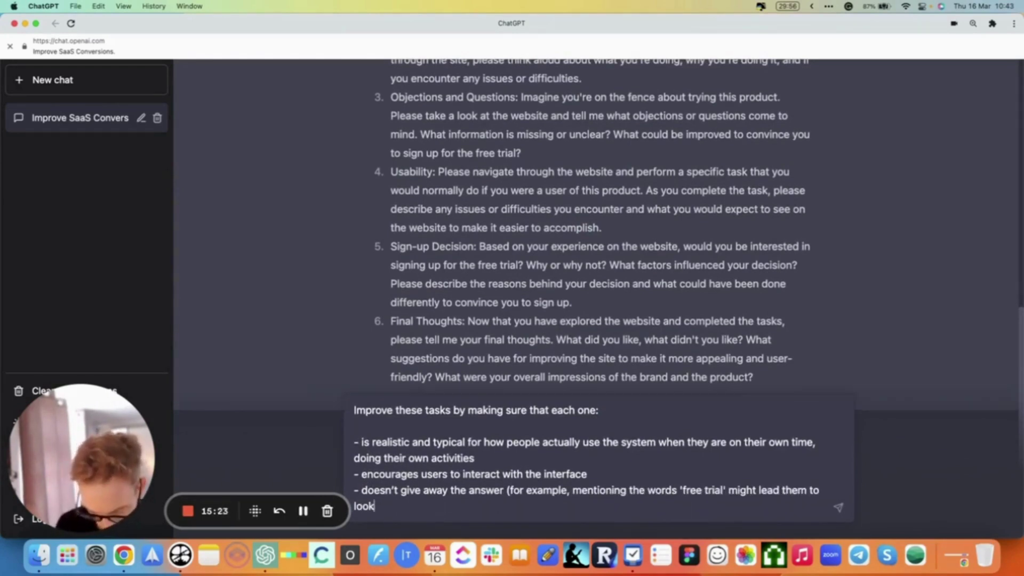
text(ing for them. In this )
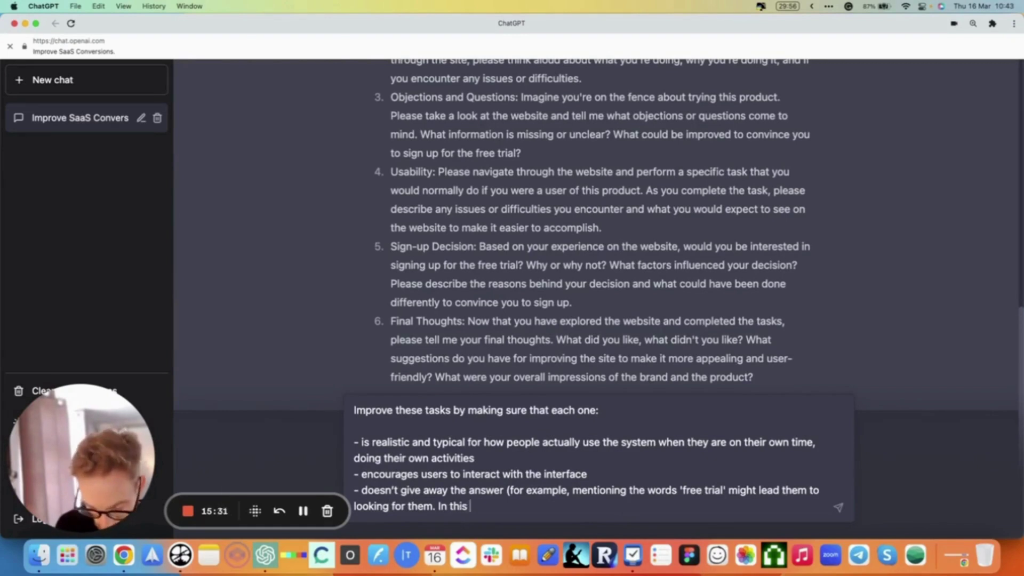
text(case I would rephrase them using more gen)
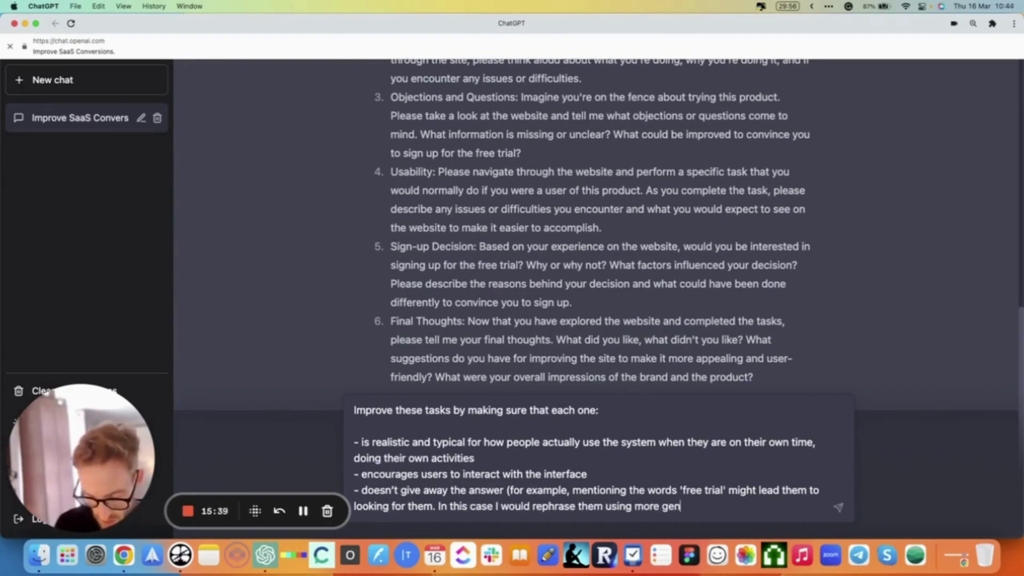
text(eric and less leading terms)
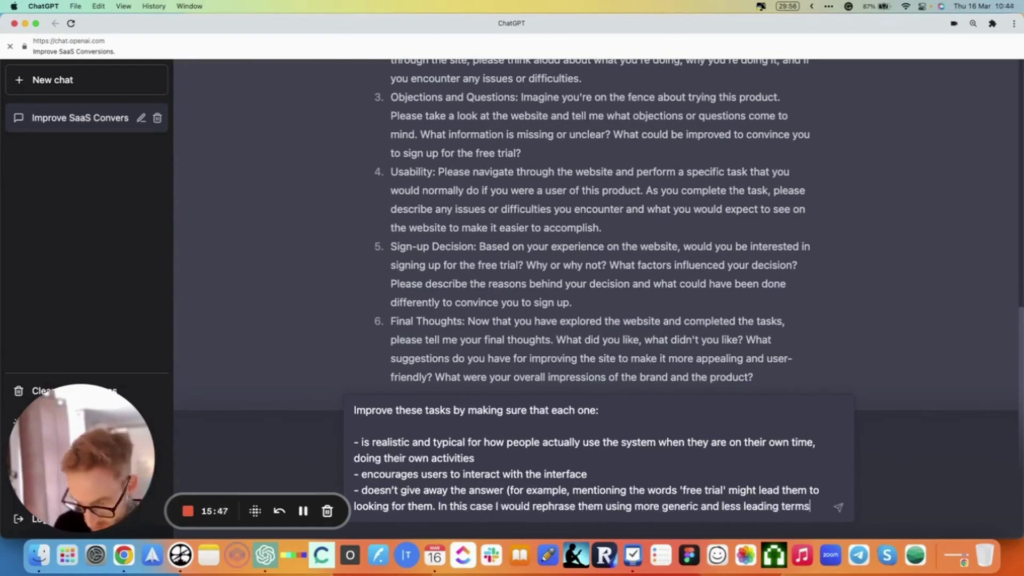
text())
key(shift+Return)
key(shift+Return)
text(Re-writ)
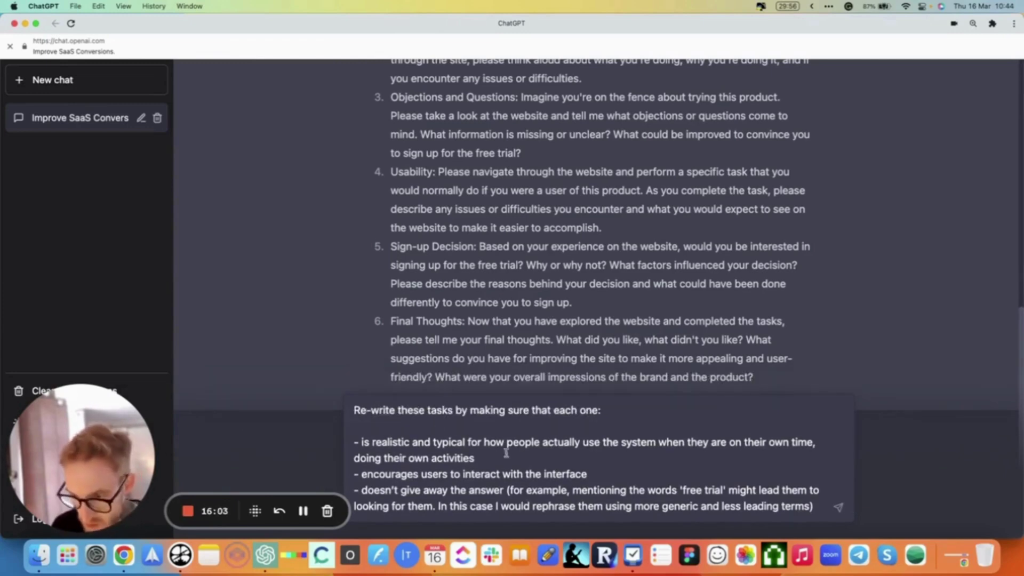
Step: Send the re-write request and scroll through the six reworded, non-leading tasks
key(Return)
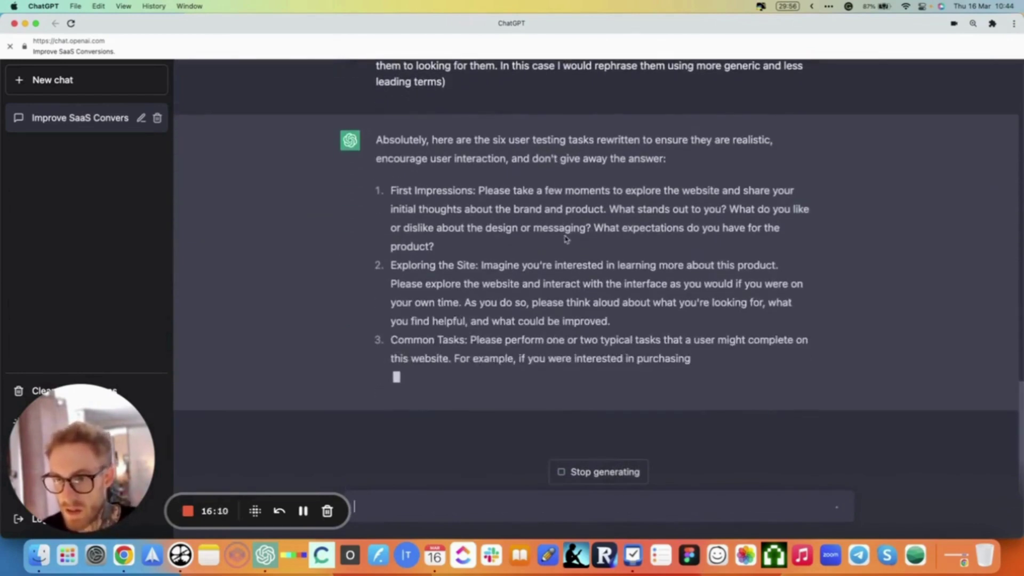
scroll(680, 129, up, 2)
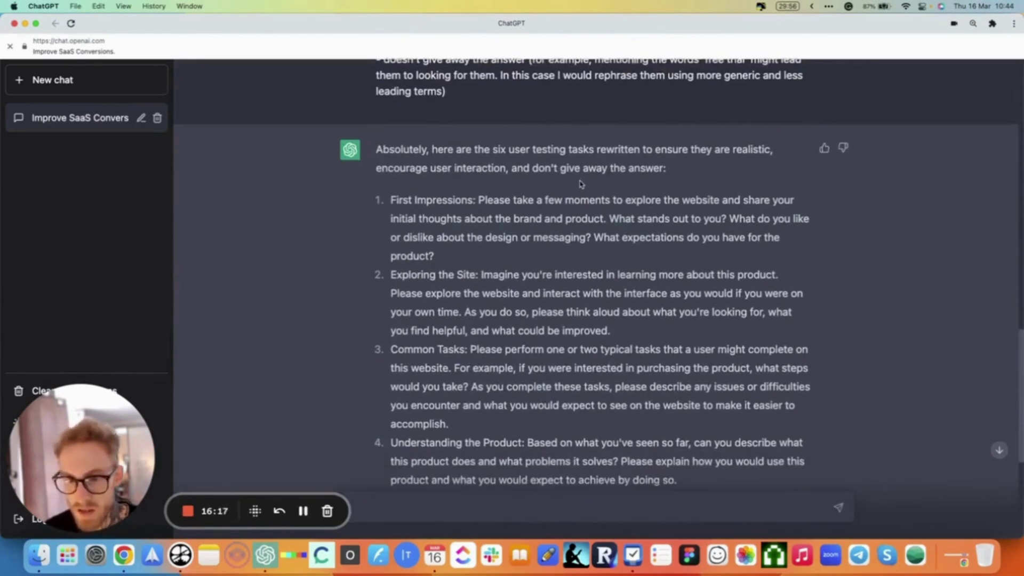
scroll(580, 184, down, 2)
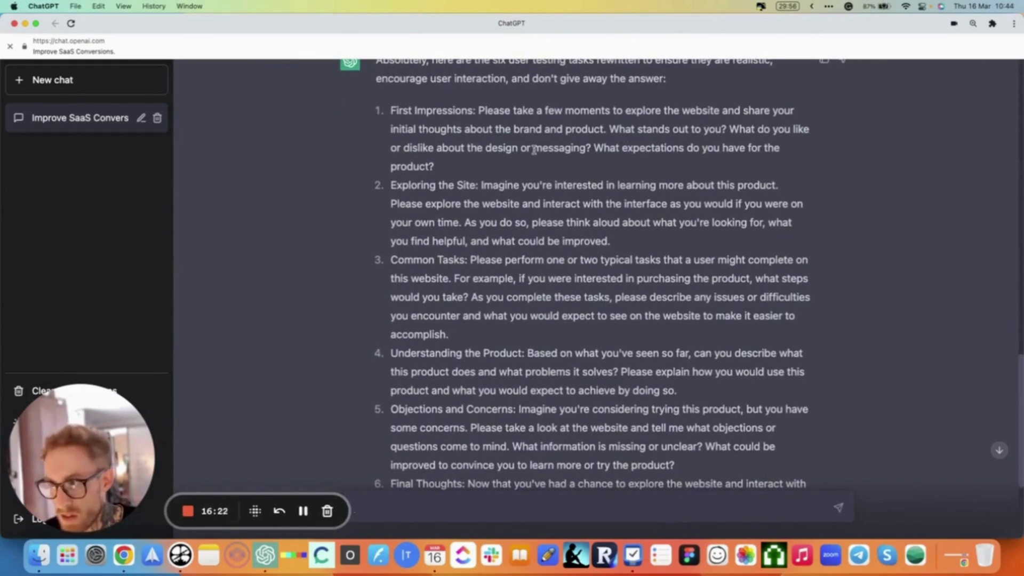
scroll(575, 150, up, 4)
scroll(575, 149, up, 10)
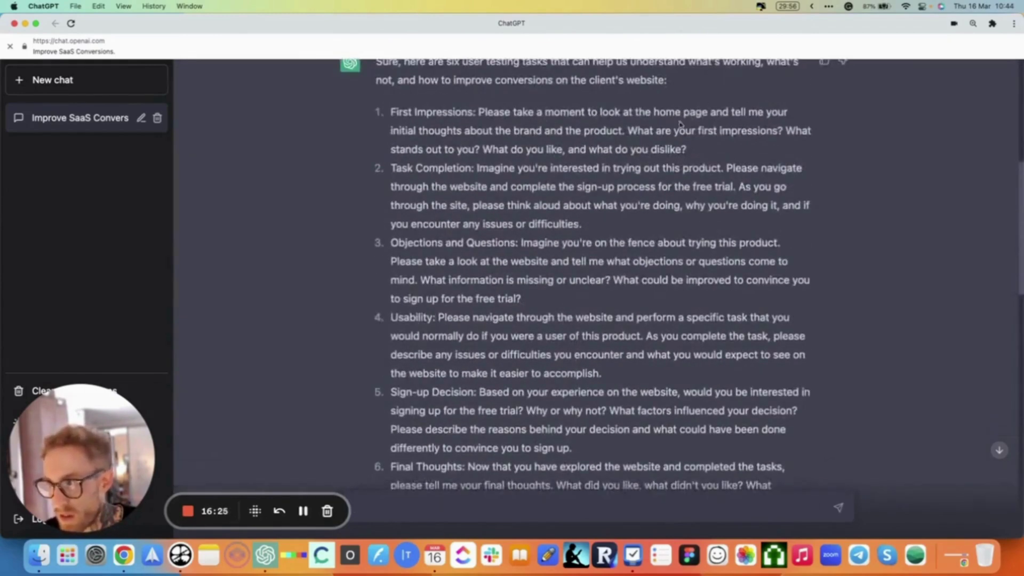
scroll(478, 136, down, 1)
scroll(682, 101, down, 10)
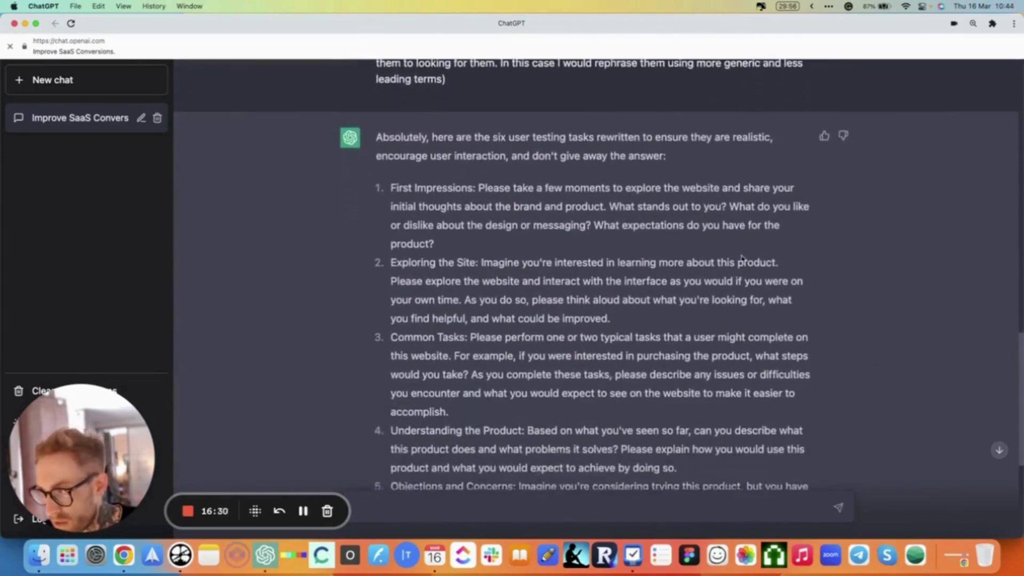
scroll(480, 229, down, 1)
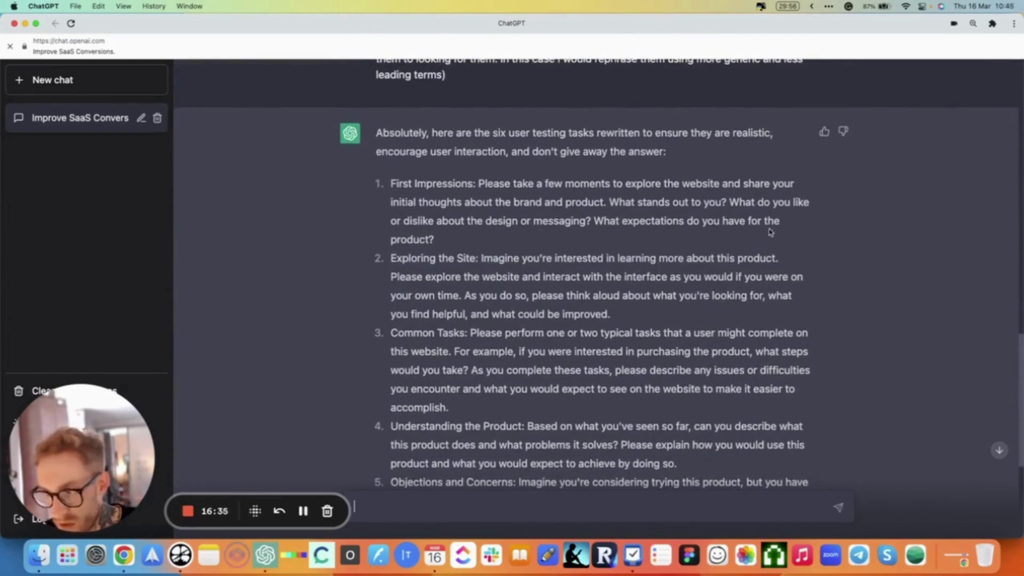
scroll(769, 231, up, 10)
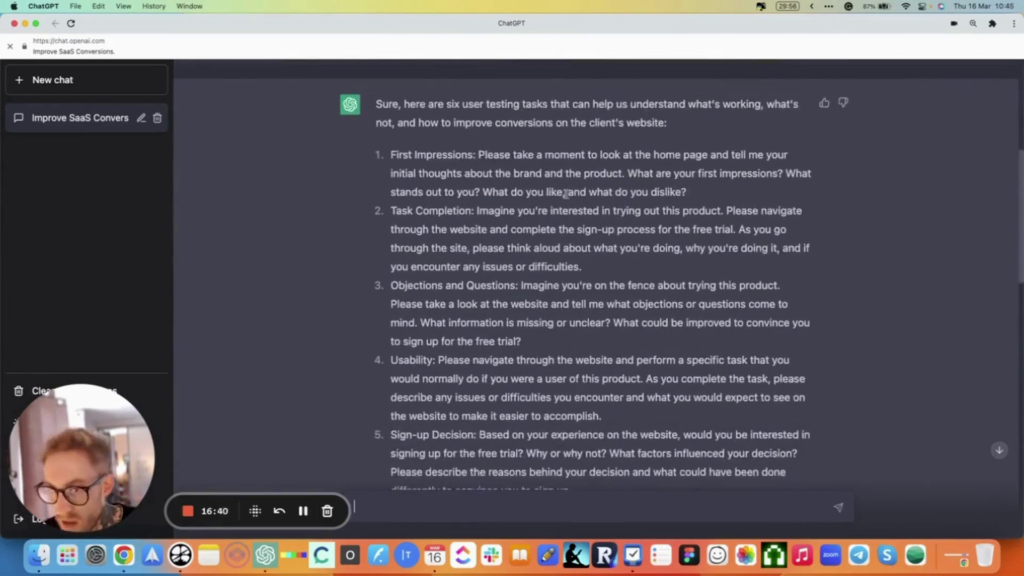
scroll(560, 205, down, 10)
scroll(558, 205, down, 3)
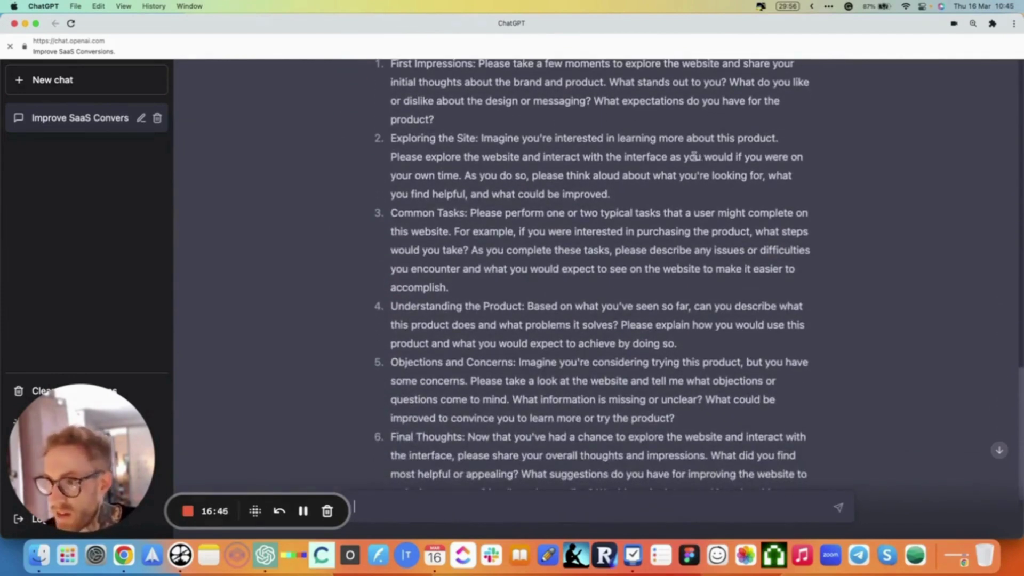
scroll(522, 170, down, 2)
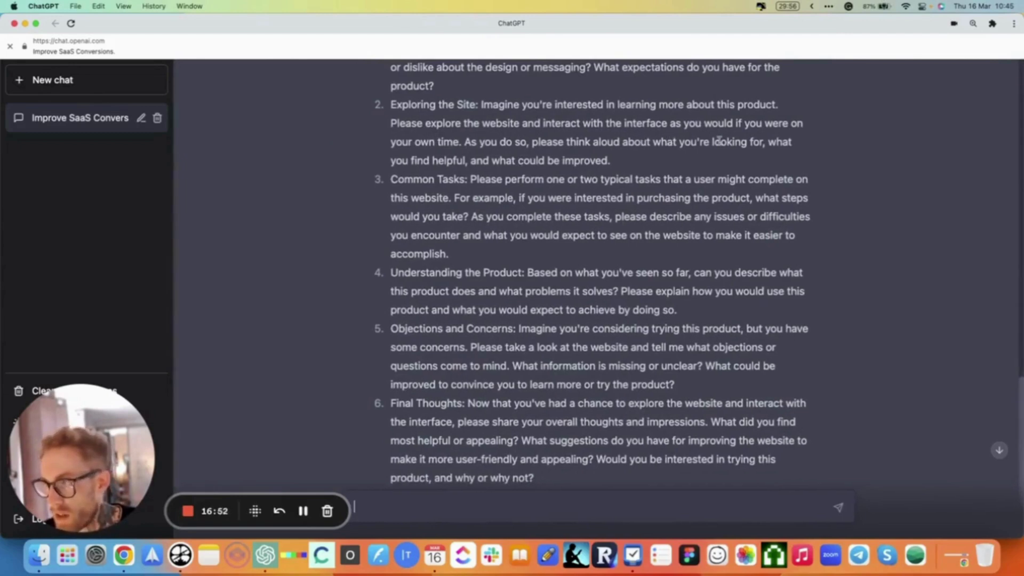
scroll(521, 148, down, 1)
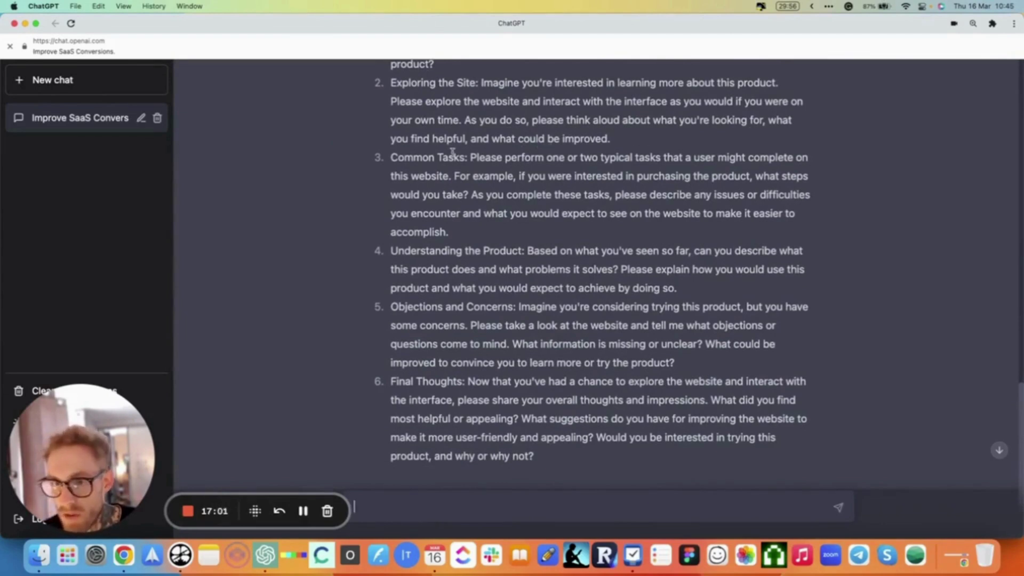
scroll(609, 141, down, 1)
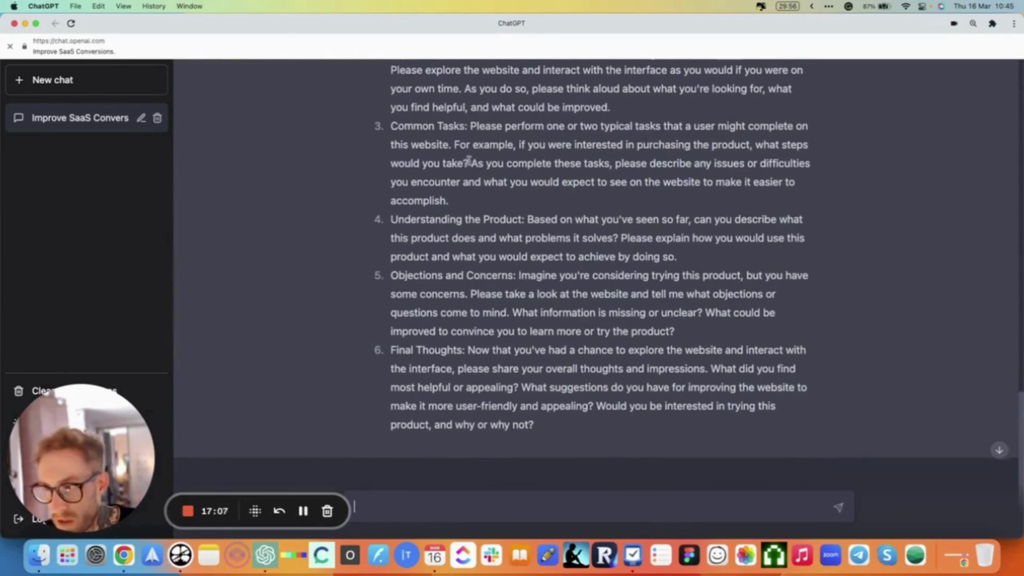
scroll(540, 156, down, 1)
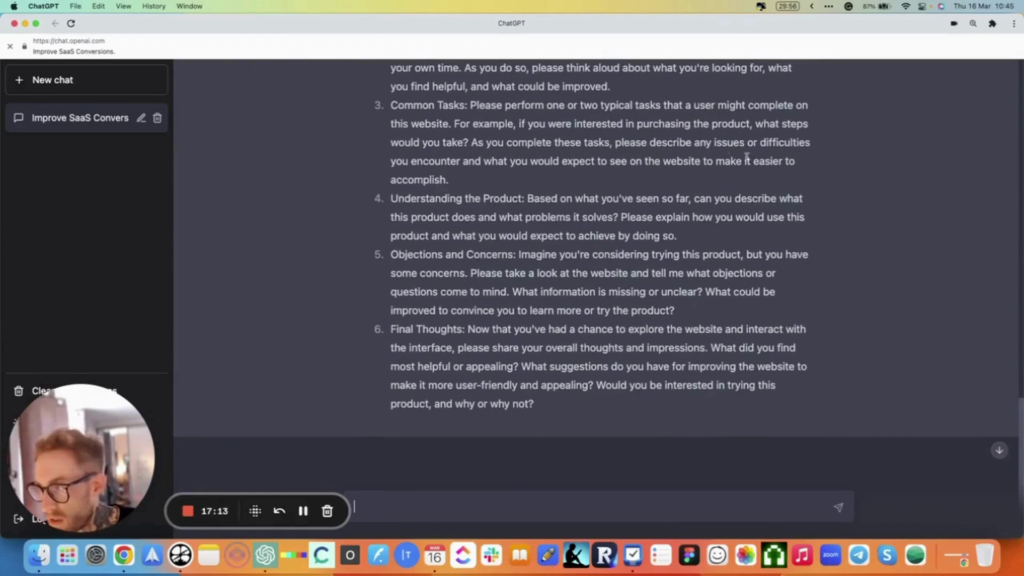
scroll(484, 176, down, 1)
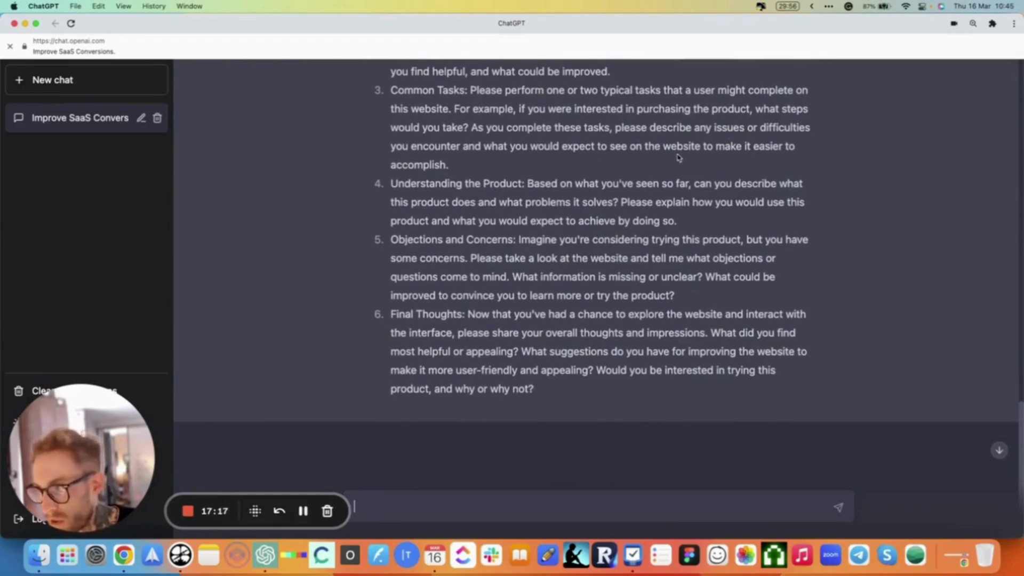
scroll(606, 154, down, 1)
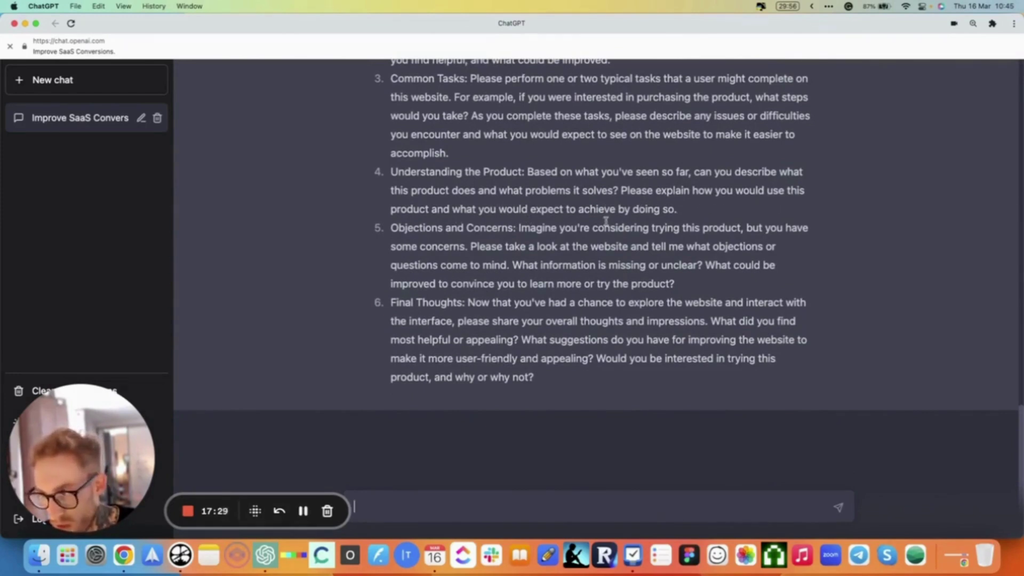
scroll(672, 205, up, 2)
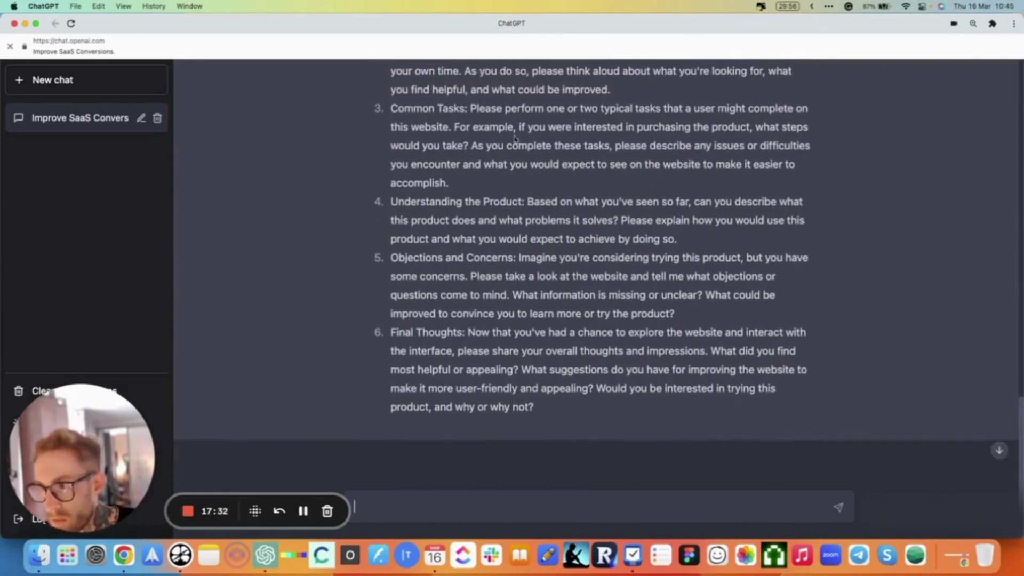
scroll(480, 143, down, 2)
scroll(613, 160, up, 1)
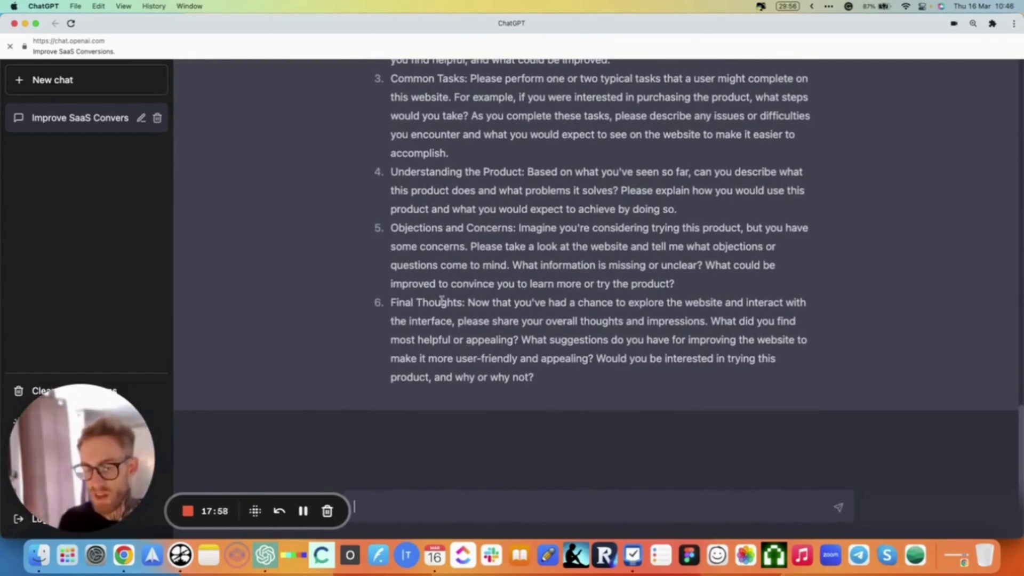
scroll(422, 304, up, 2)
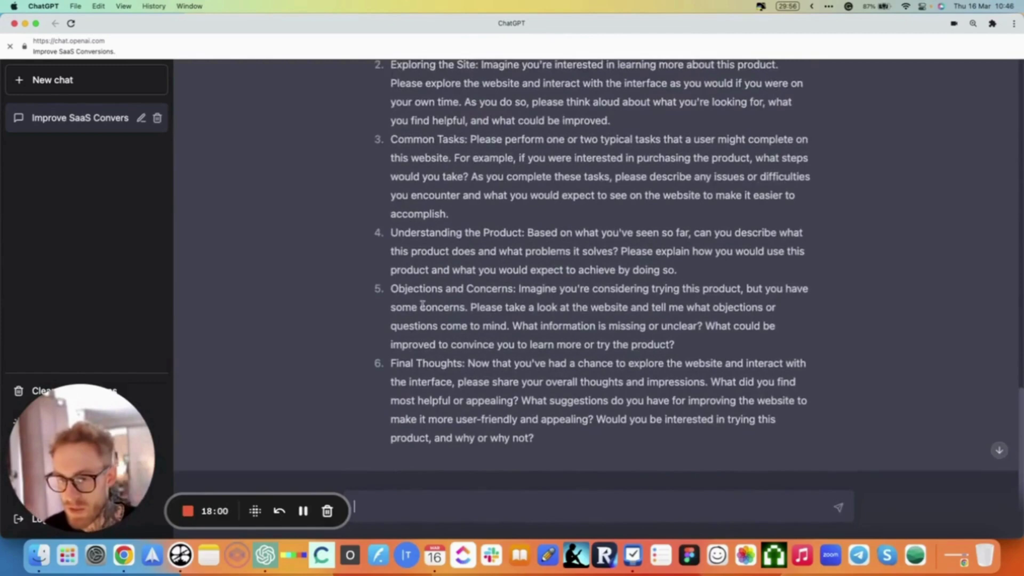
scroll(422, 304, up, 15)
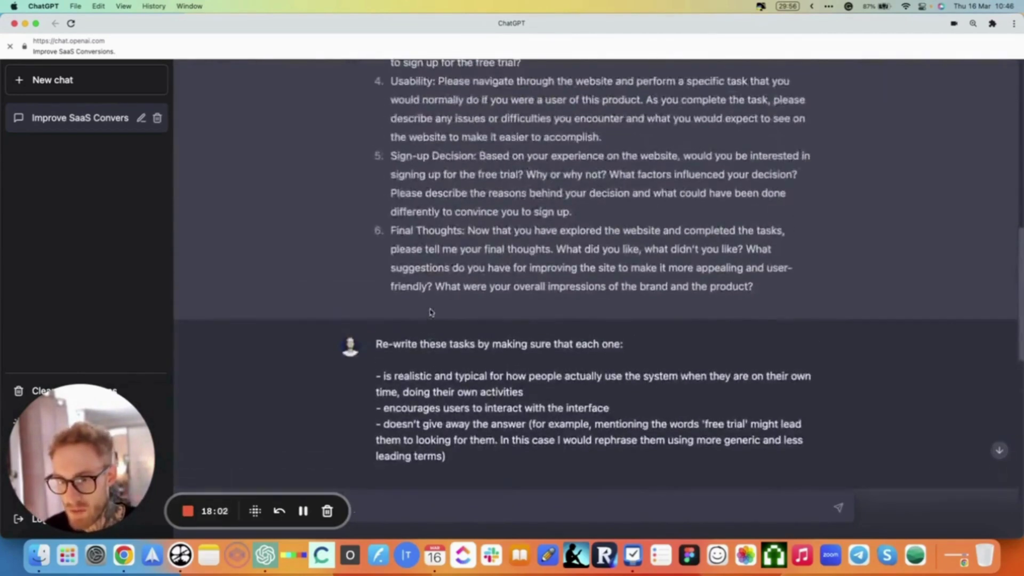
scroll(431, 312, up, 6)
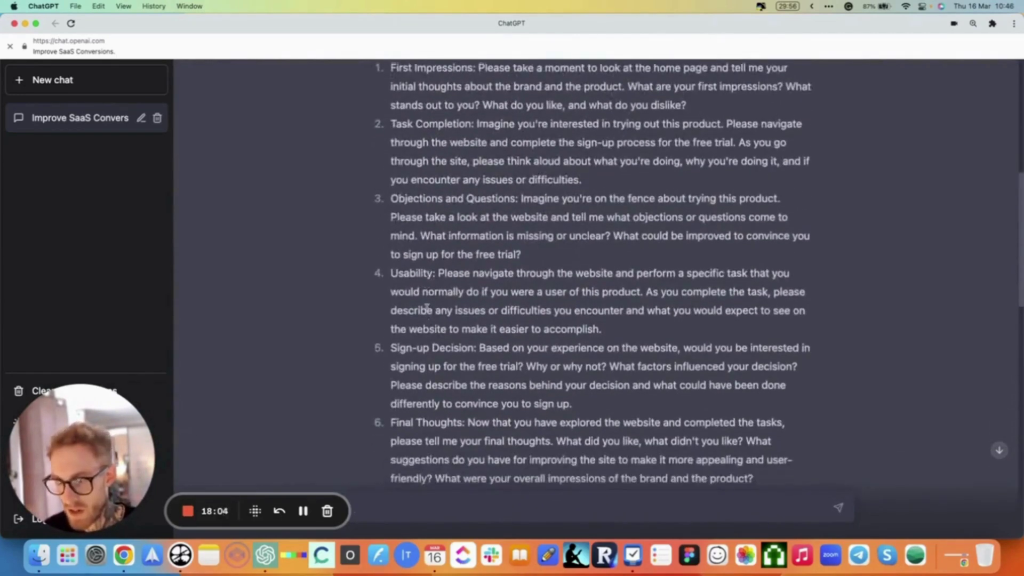
scroll(426, 308, down, 12)
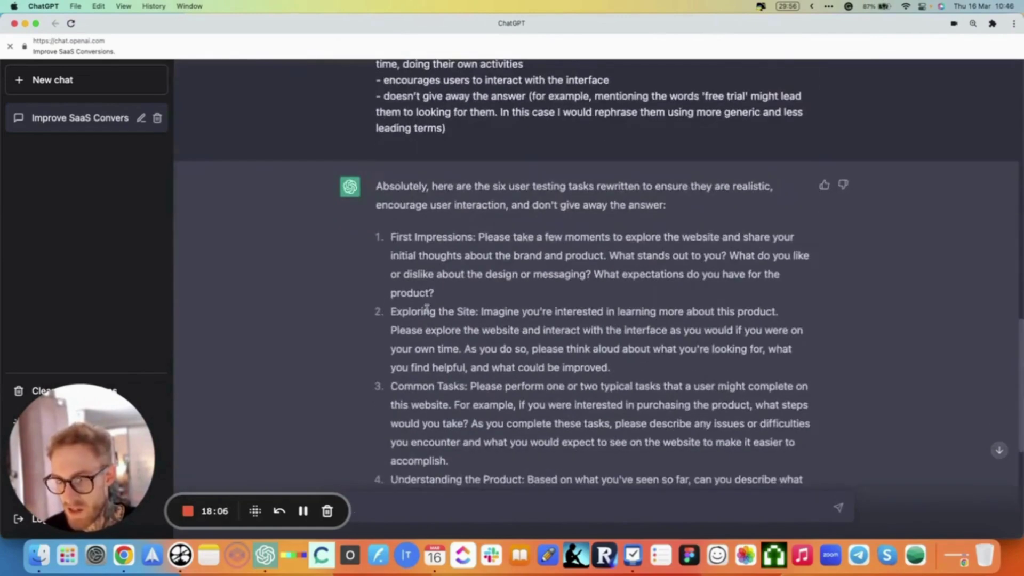
scroll(427, 308, up, 3)
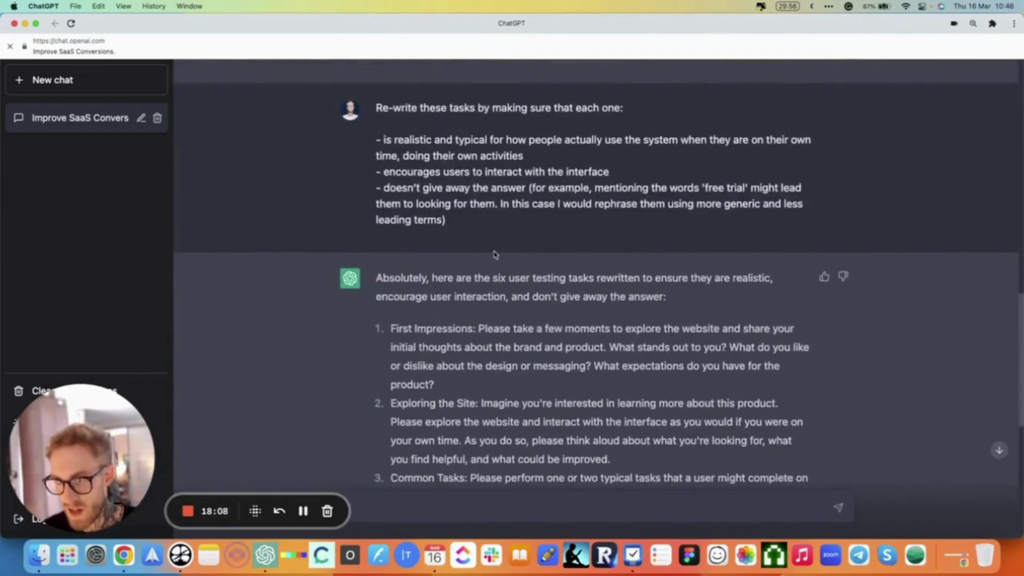
scroll(474, 192, down, 1)
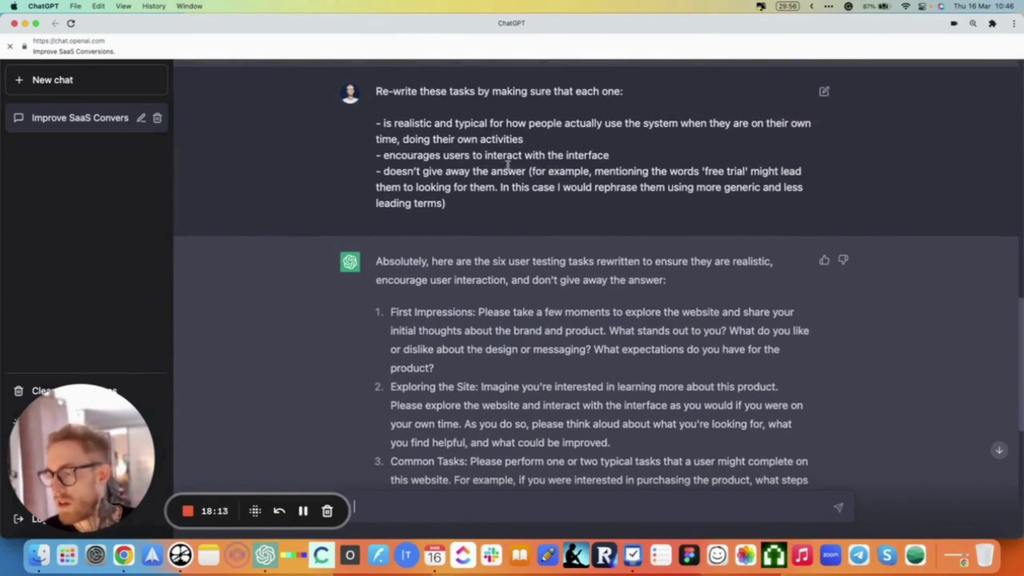
scroll(508, 164, down, 10)
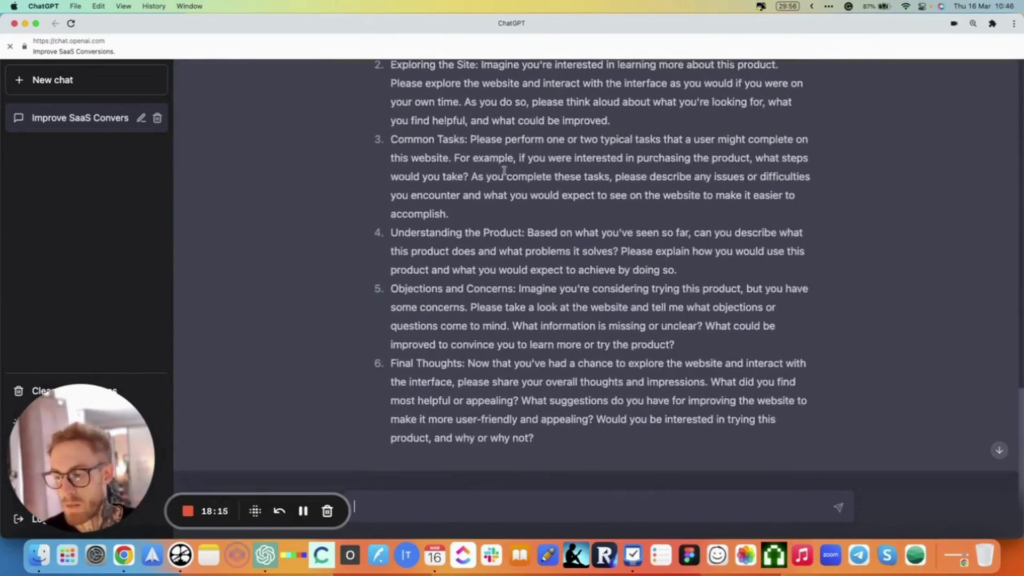
scroll(504, 170, down, 3)
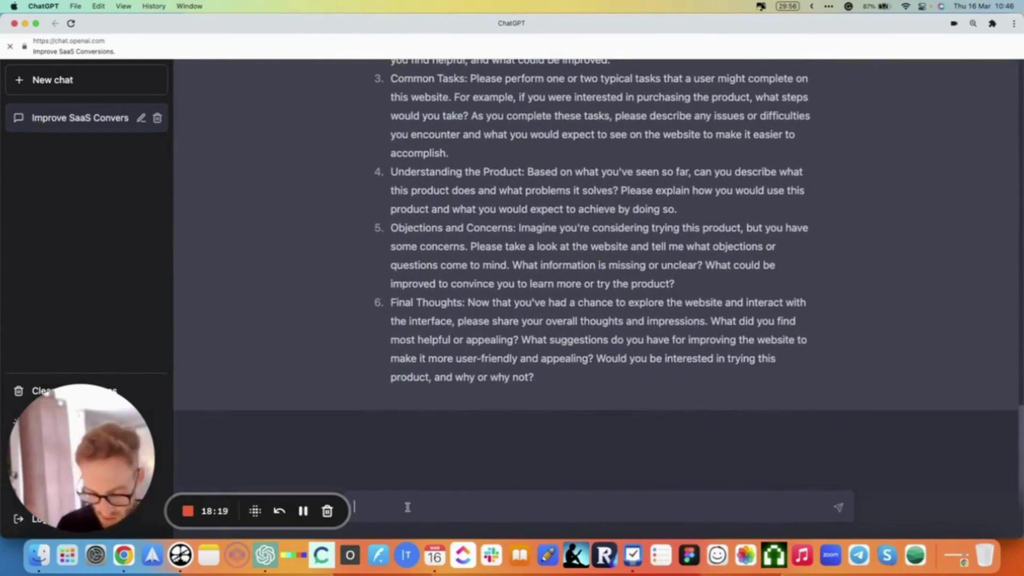
Step: Ask ChatGPT to add a non-leading task telling testers to sign up for the free trial
text(Now instruct the t)
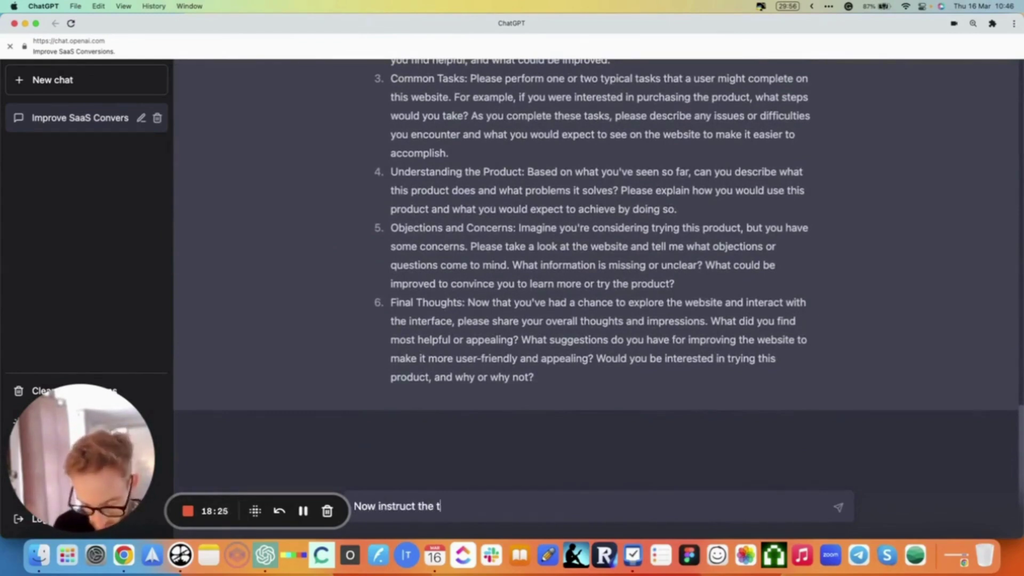
text(esters to go ahead and sign up for the free trial without)
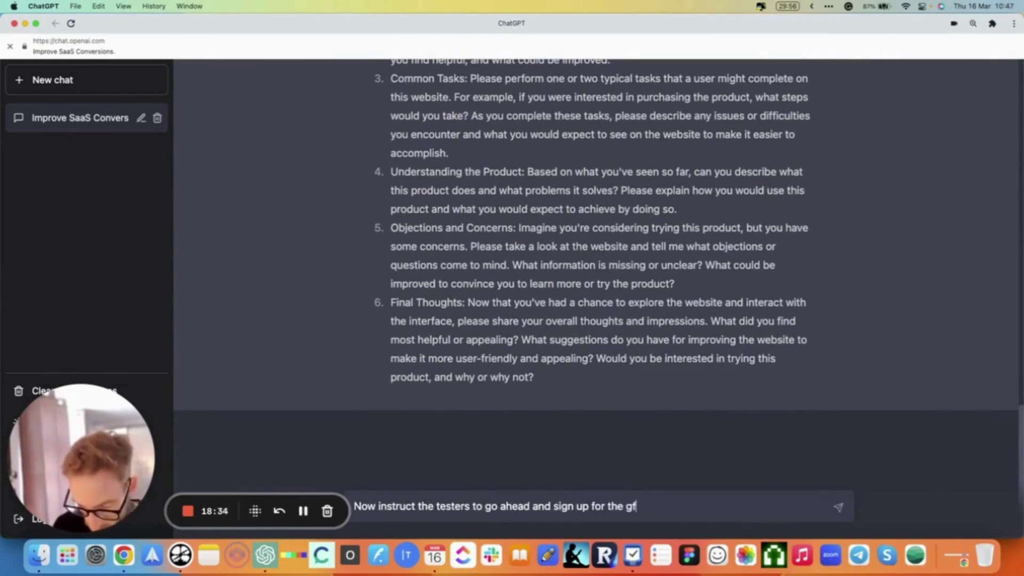
text( leading them. Add another task)
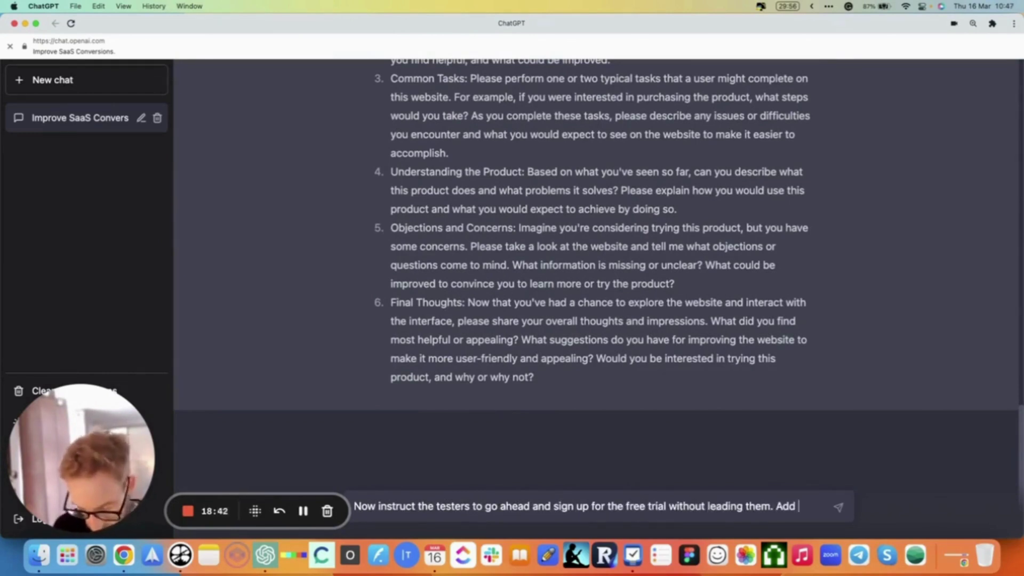
key(BackSpace)
key(BackSpace)
key(BackSpace)
key(BackSpace)
key(BackSpace)
key(BackSpace)
key(BackSpace)
key(BackSpace)
key(BackSpace)
text(ther task to the previous list)
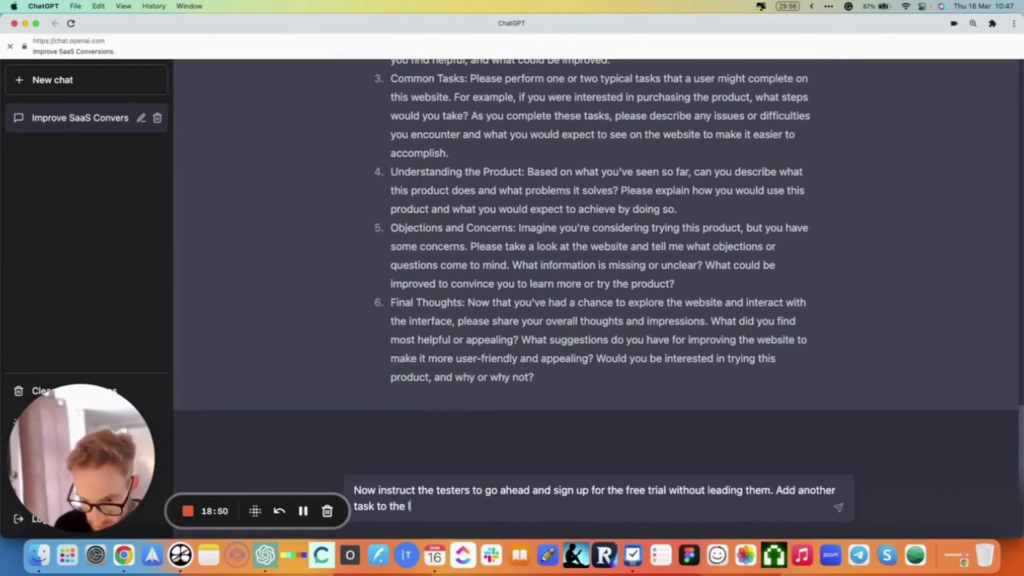
key(Return)
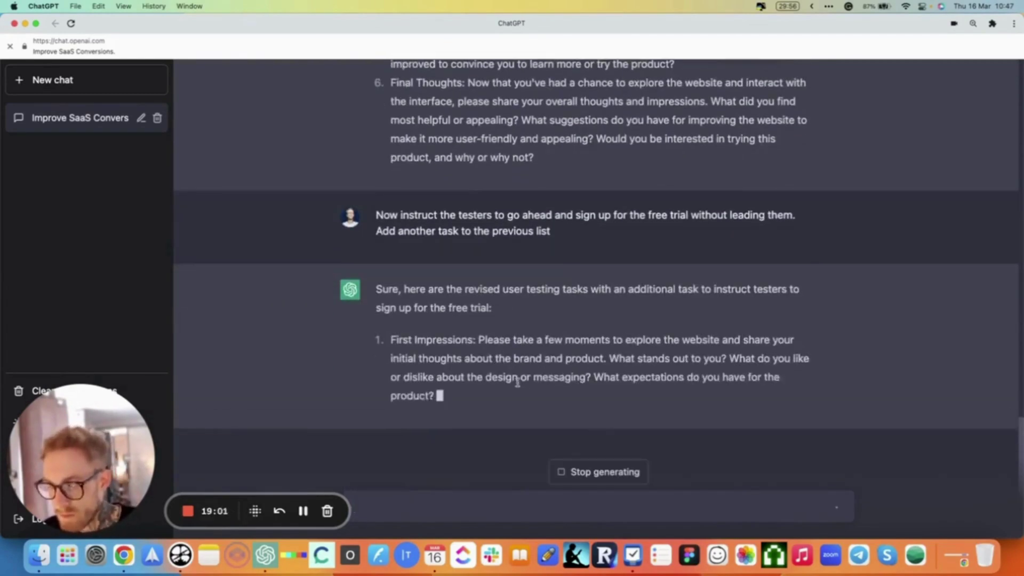
Step: Review the new task 6, Signing Up for the Free Trial, in the finished seven-task reply
click(302, 511)
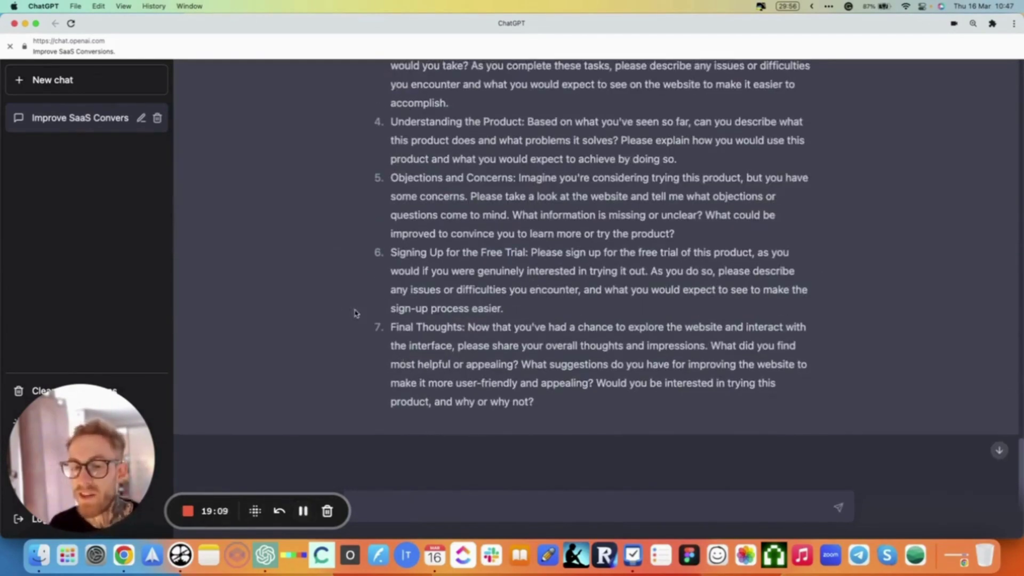
scroll(502, 313, up, 1)
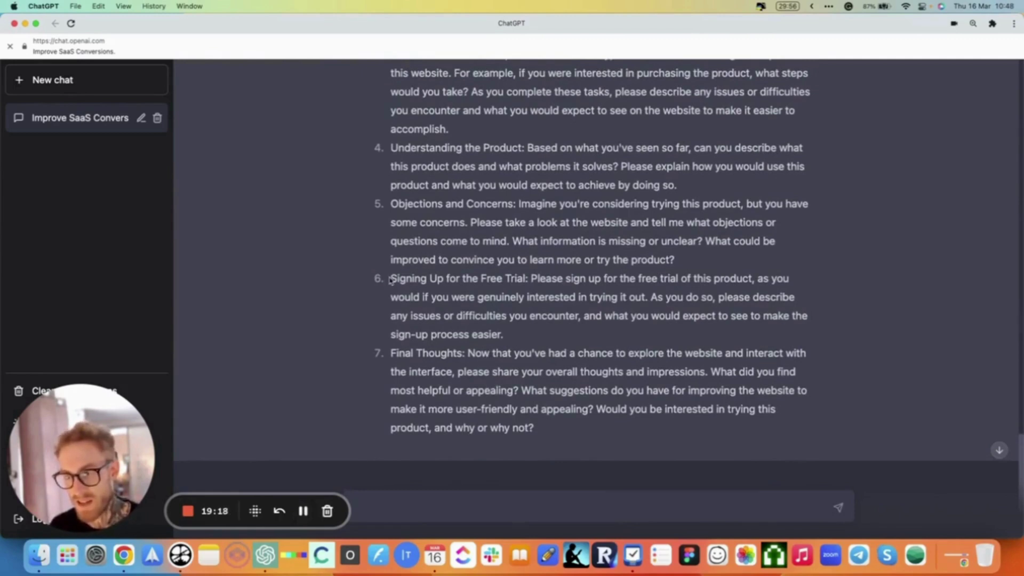
drag(391, 280, 580, 334)
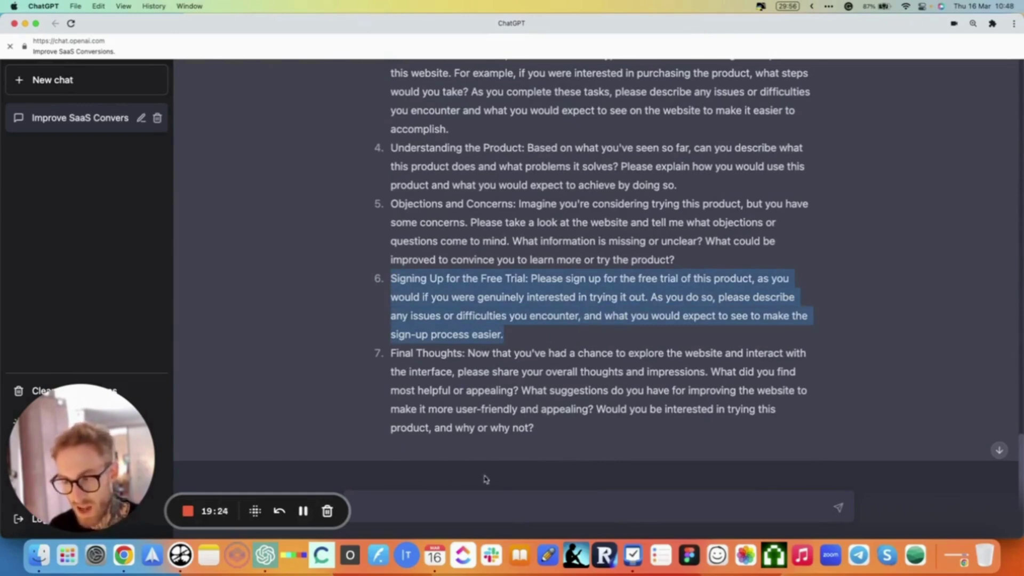
scroll(587, 383, up, 15)
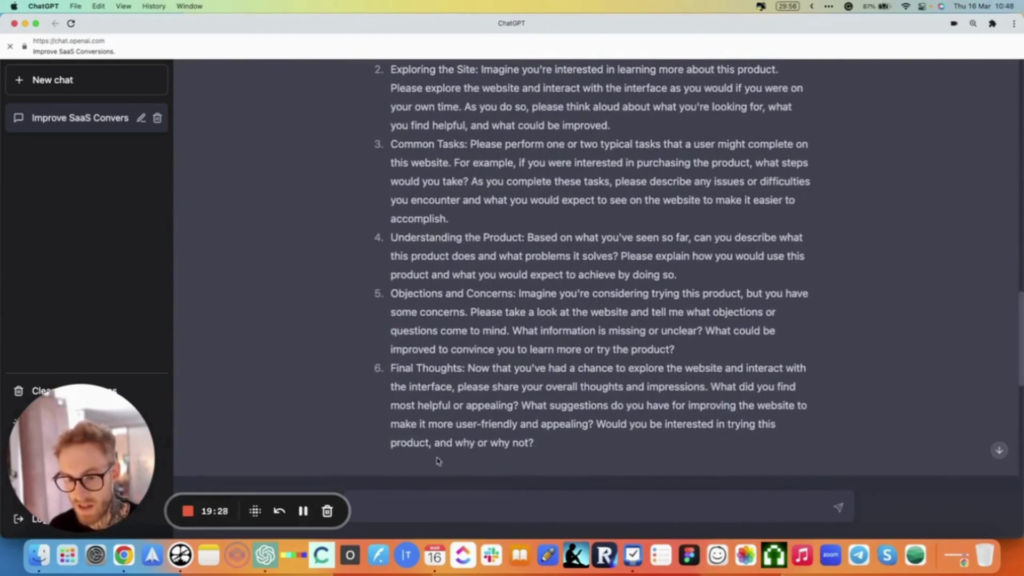
scroll(486, 457, down, 15)
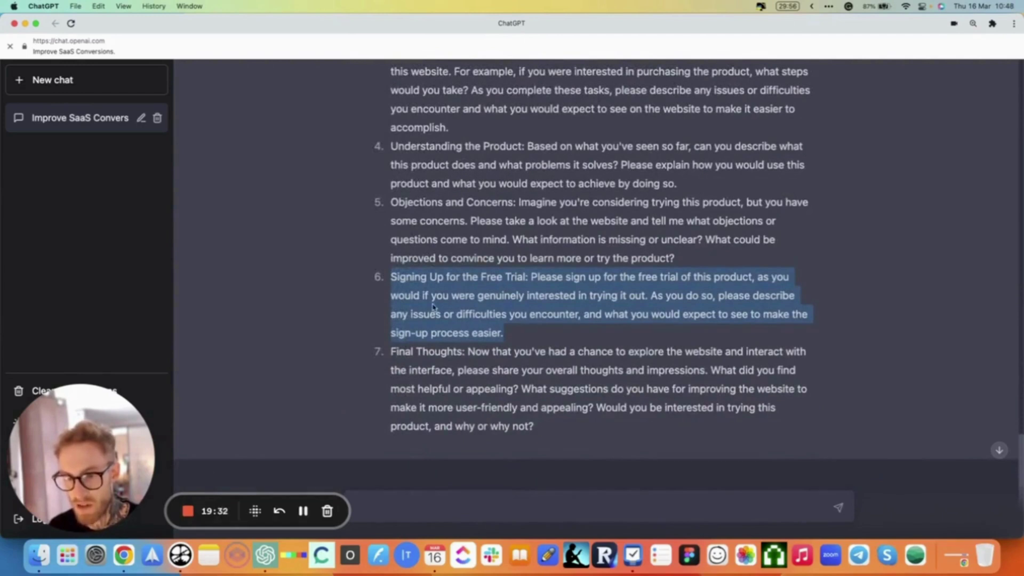
click(475, 292)
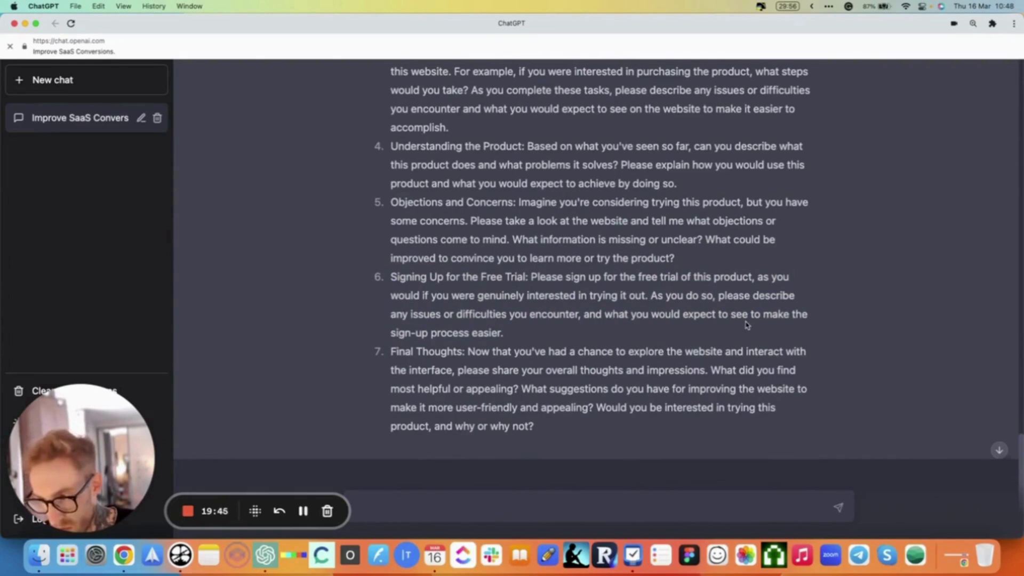
scroll(747, 325, down, 2)
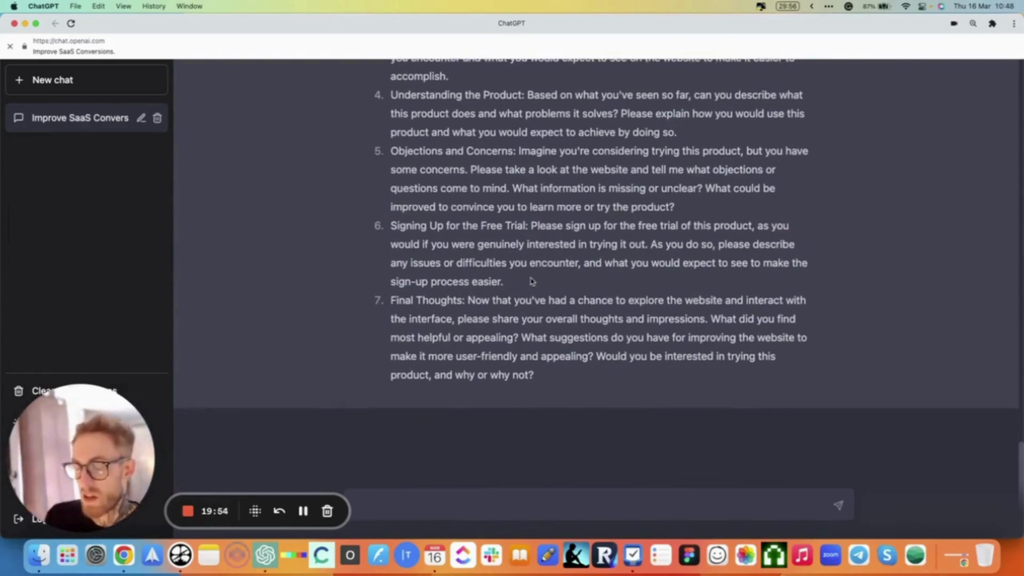
scroll(545, 249, up, 5)
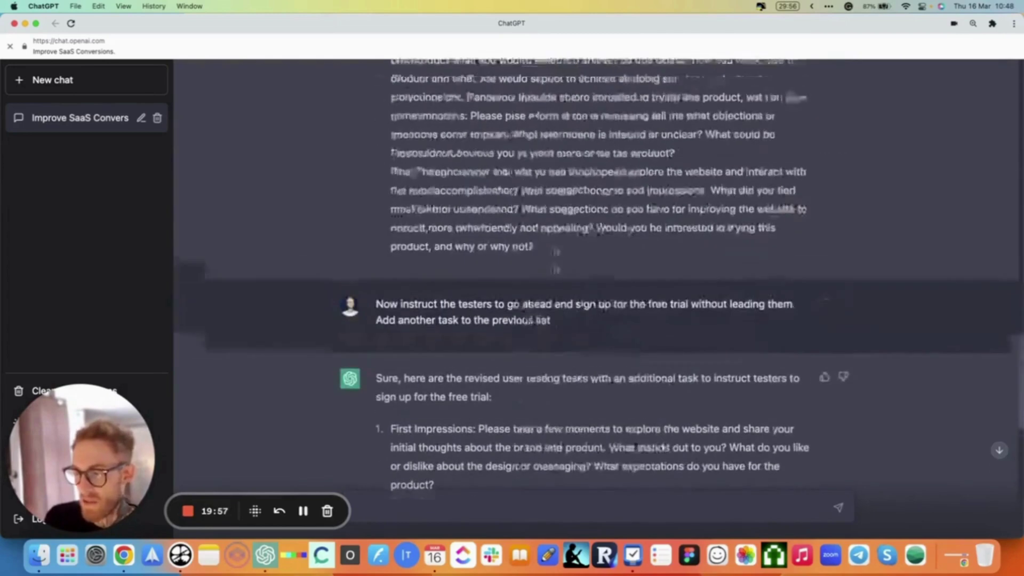
scroll(565, 249, up, 10)
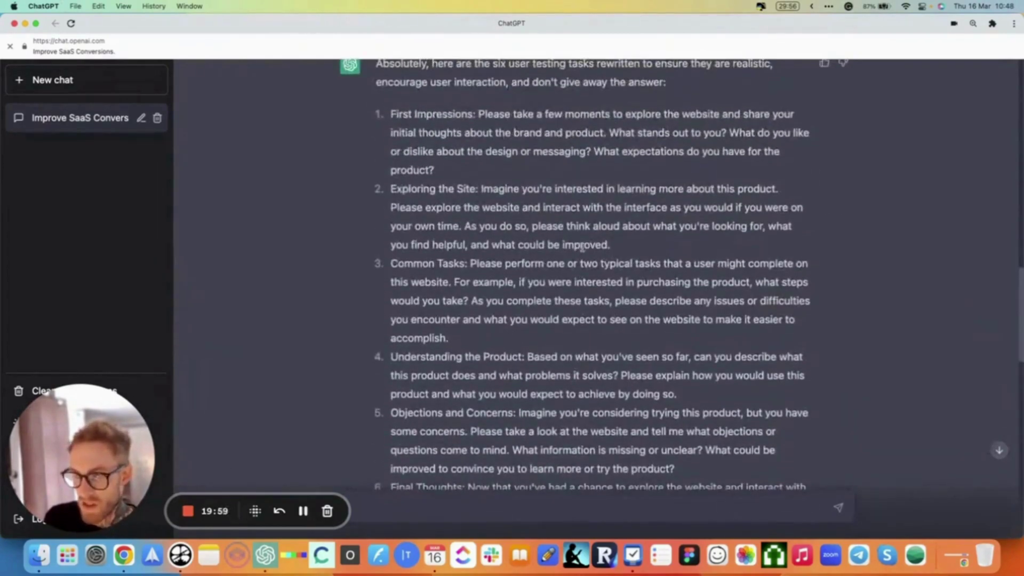
scroll(581, 247, down, 15)
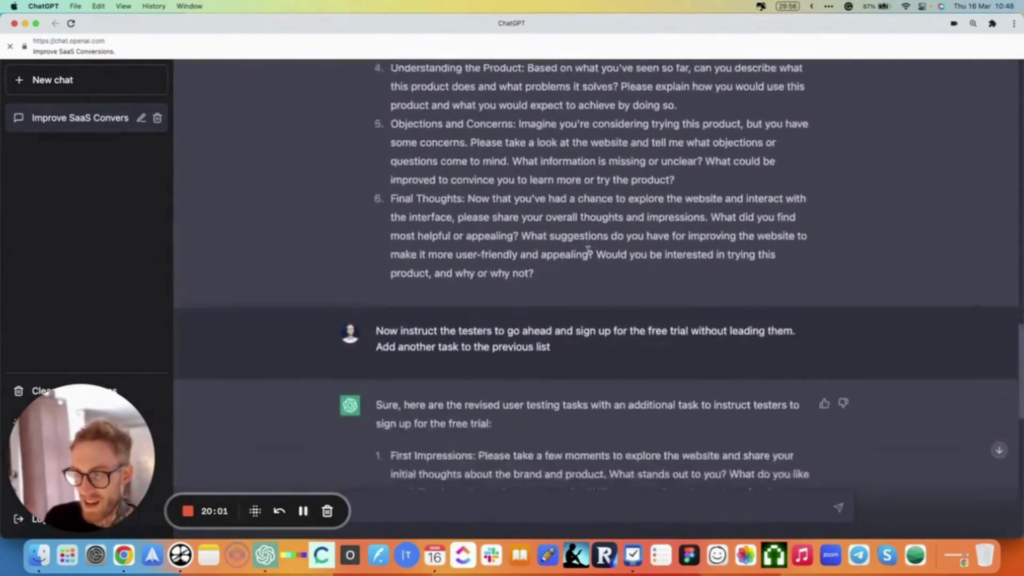
scroll(589, 254, down, 4)
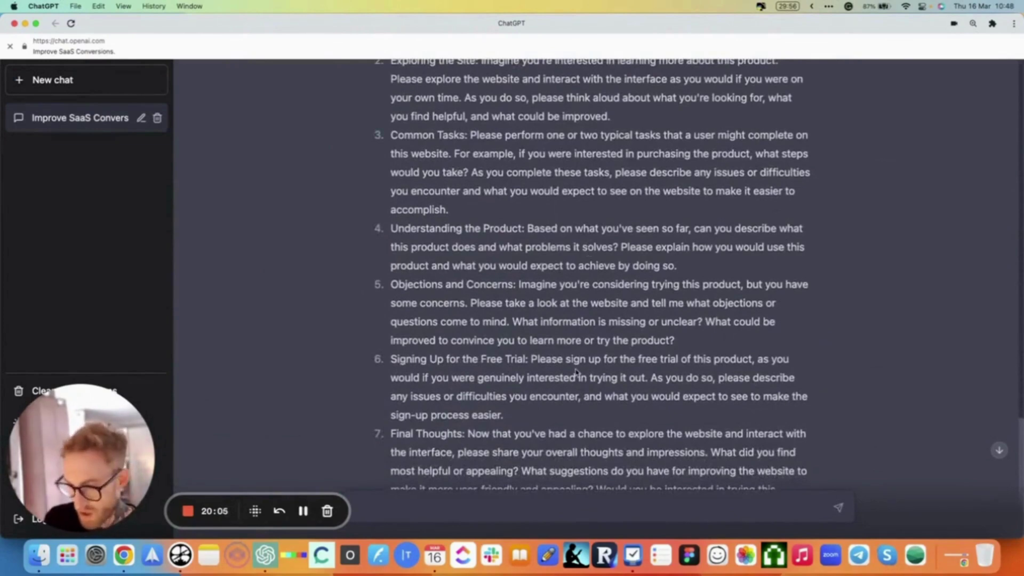
scroll(559, 343, up, 15)
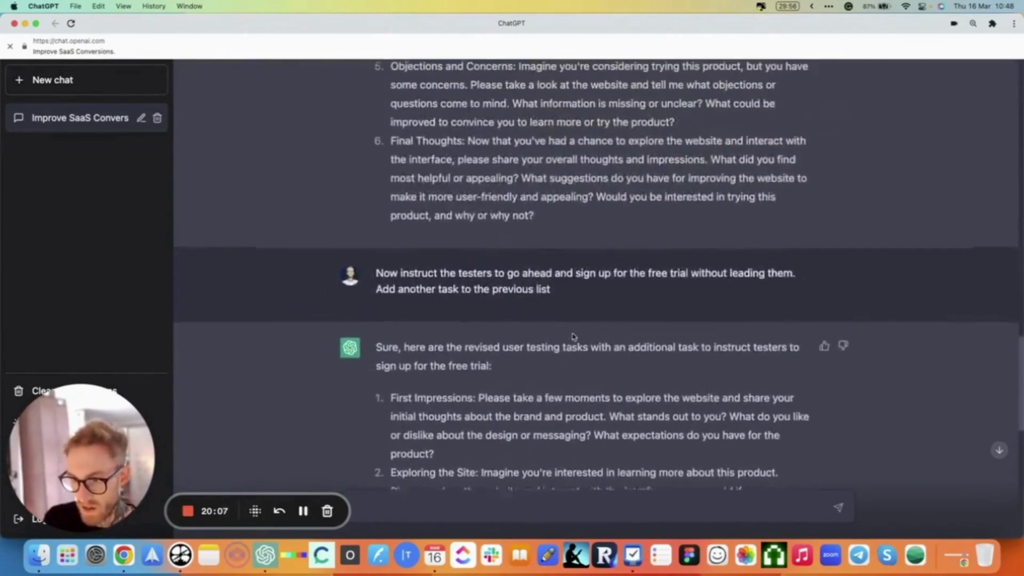
scroll(585, 334, up, 10)
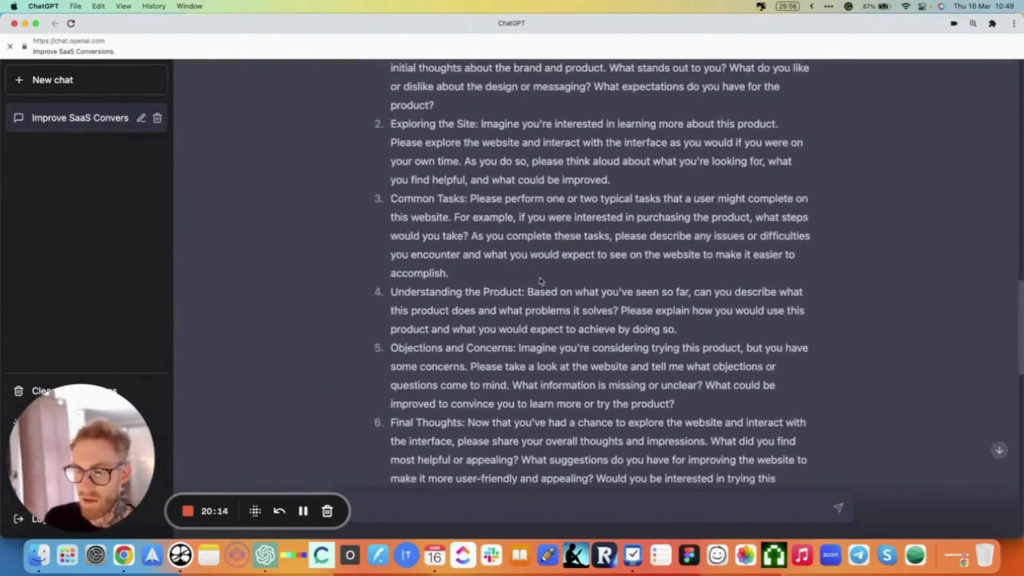
scroll(613, 282, up, 3)
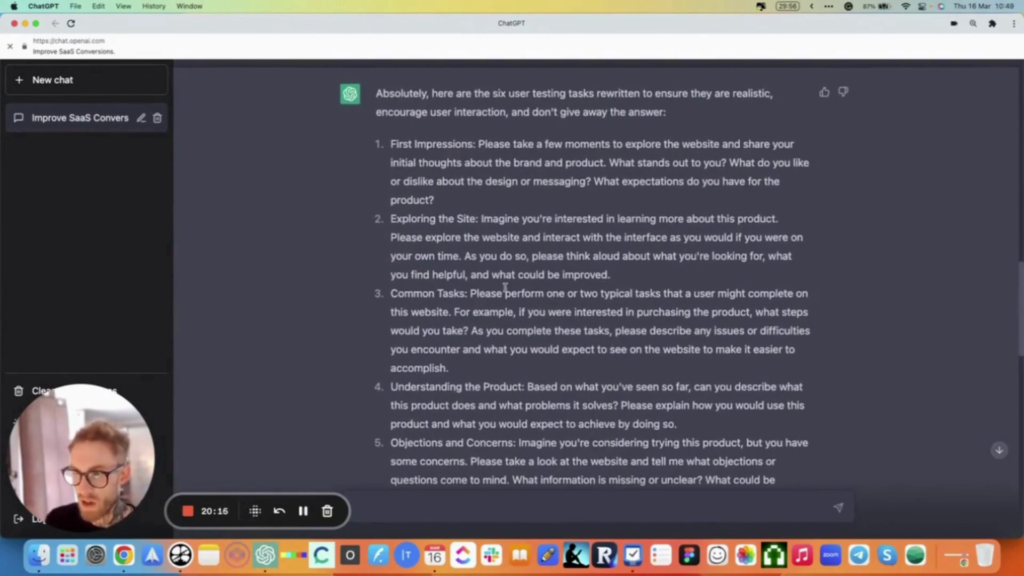
scroll(507, 290, down, 15)
scroll(527, 288, down, 3)
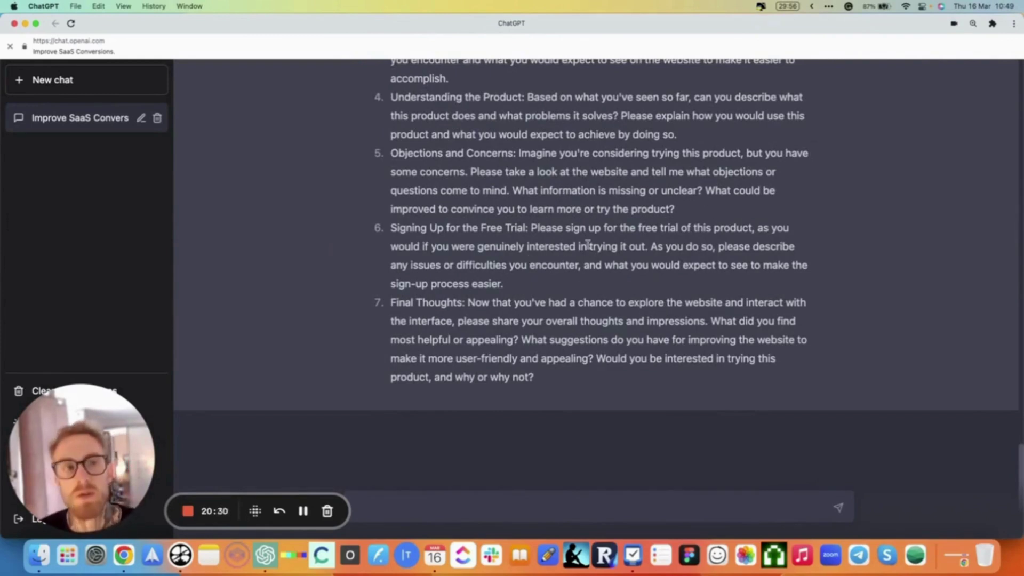
scroll(588, 244, up, 1)
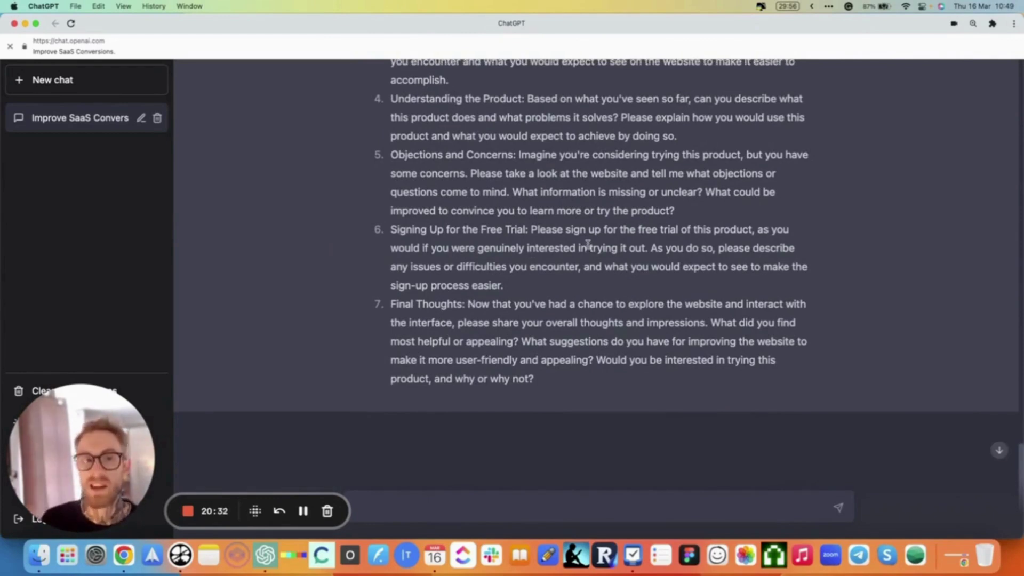